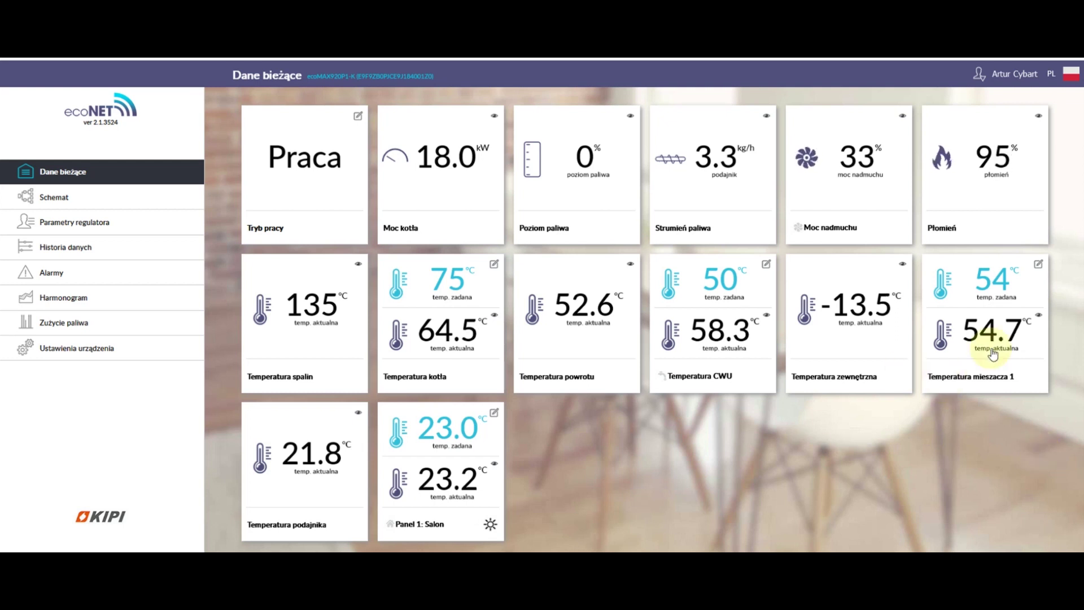
Check the mixer 1 valve and actuator readings in the regulator parameters against the current boiler data
click(71, 222)
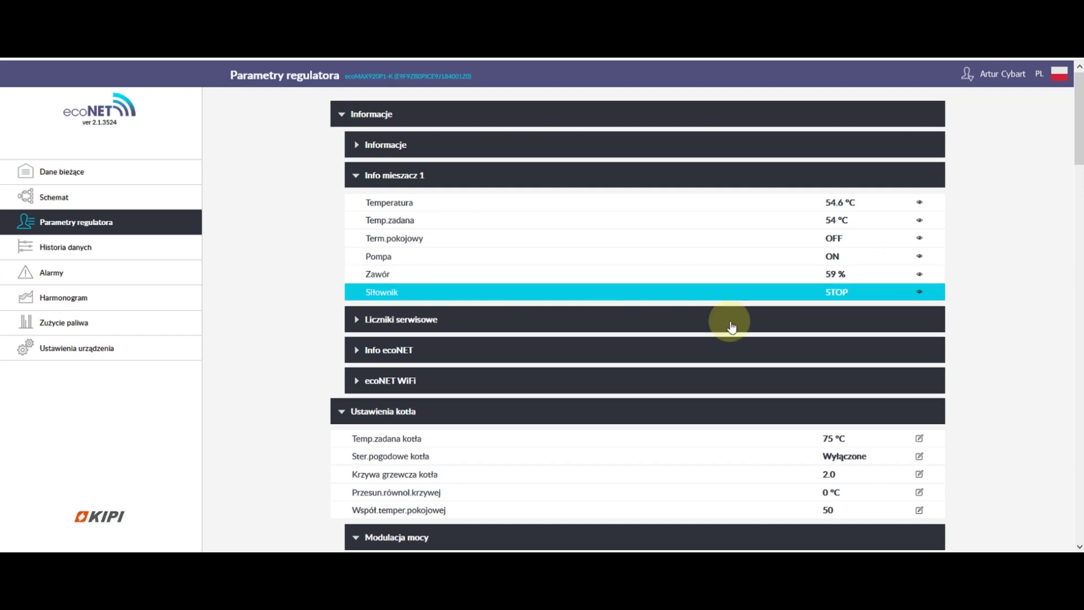
click(87, 174)
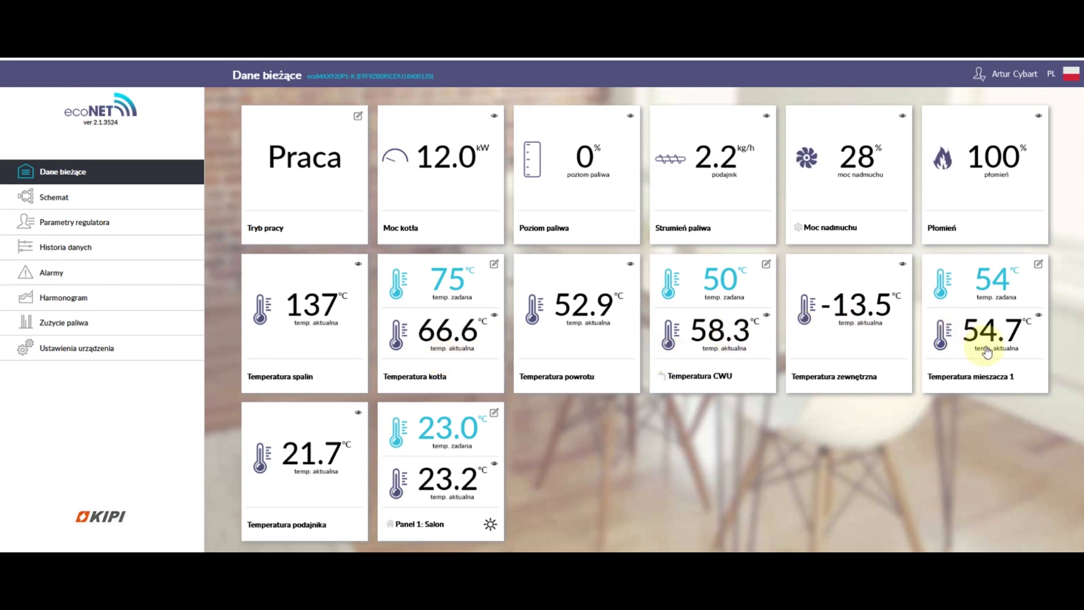
click(84, 221)
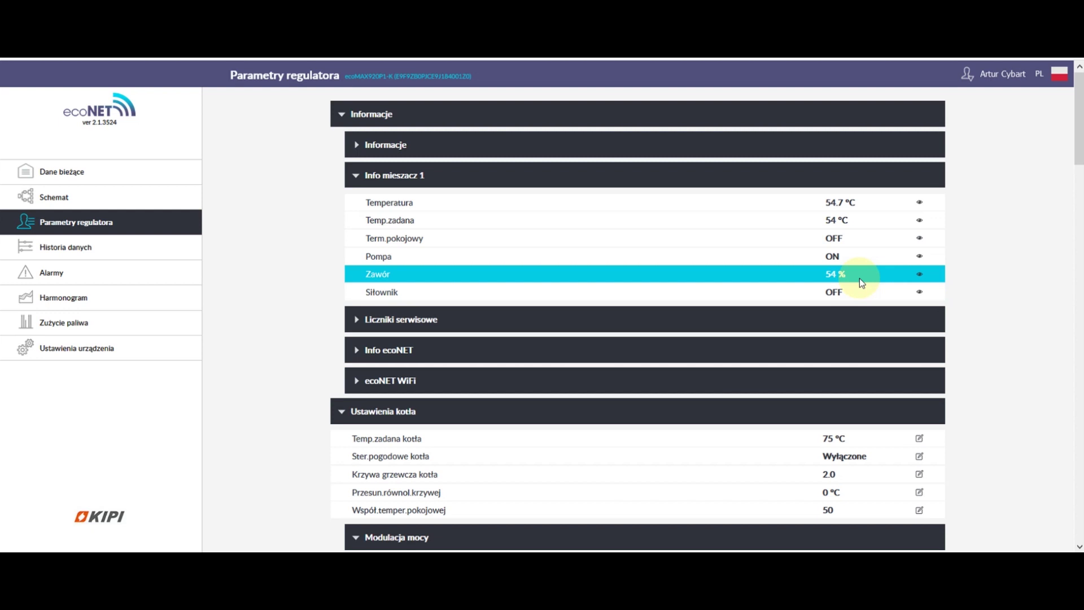
Look over the power modulation, burner and boiler service parameters, returning to the mixer 1 information
scroll(1079, 193, down, 4)
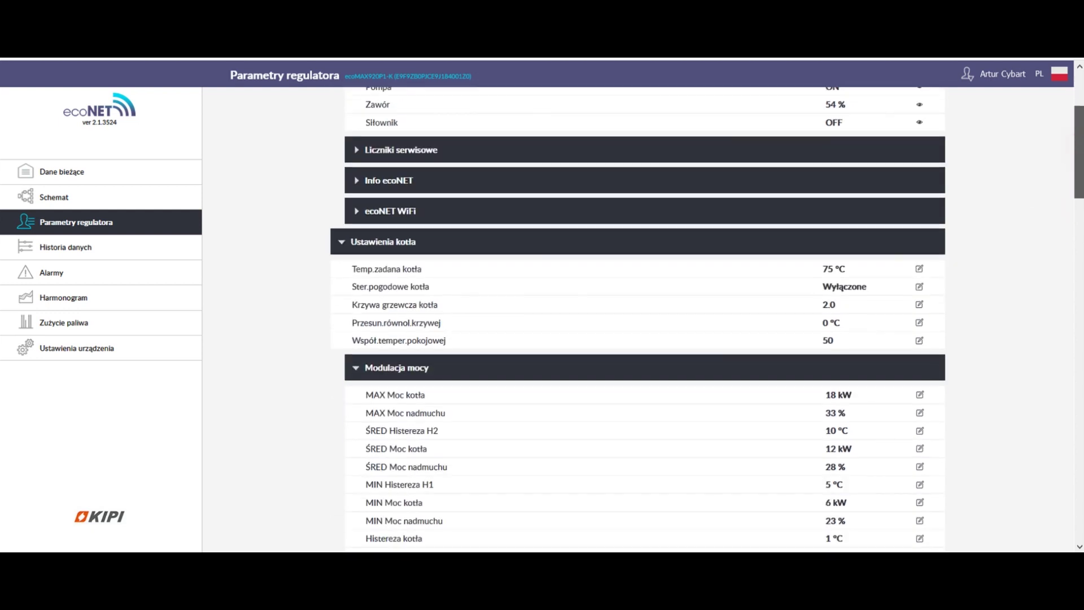
drag(1080, 193, 1079, 318)
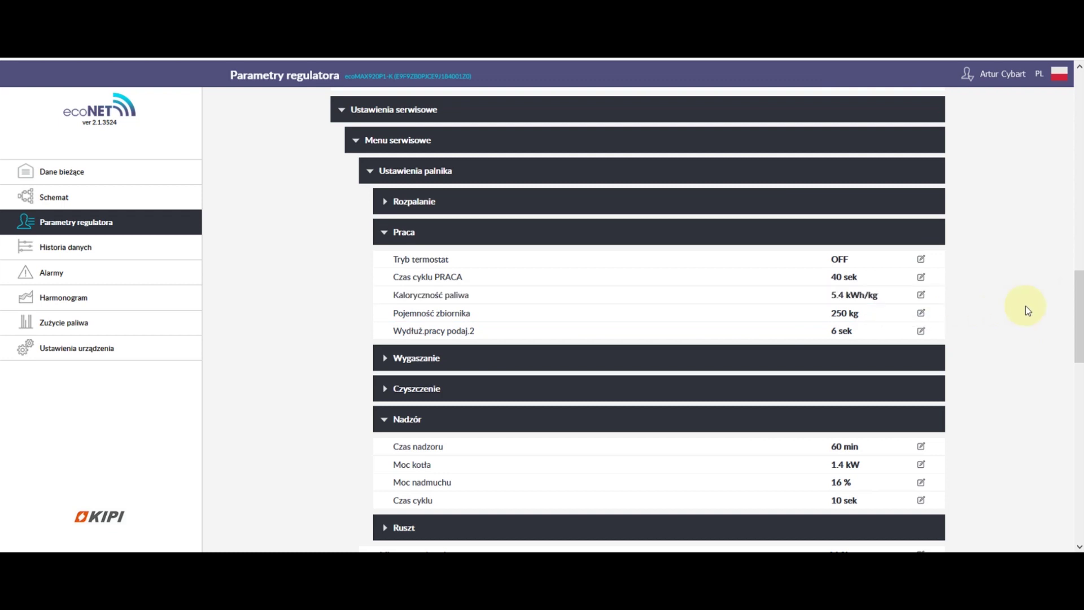
drag(1078, 307, 1079, 362)
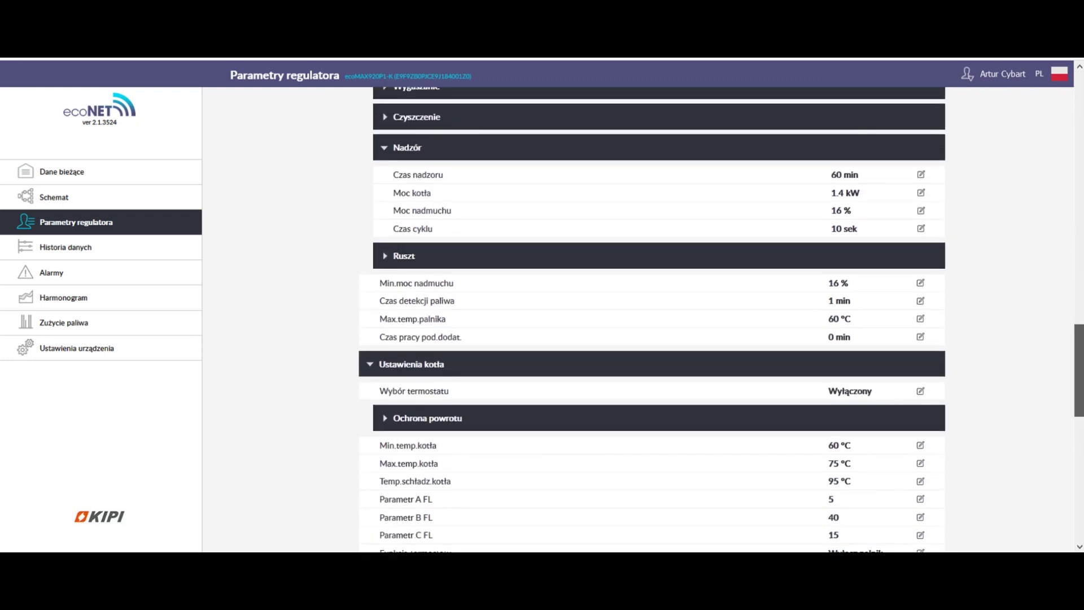
drag(1079, 335, 1080, 84)
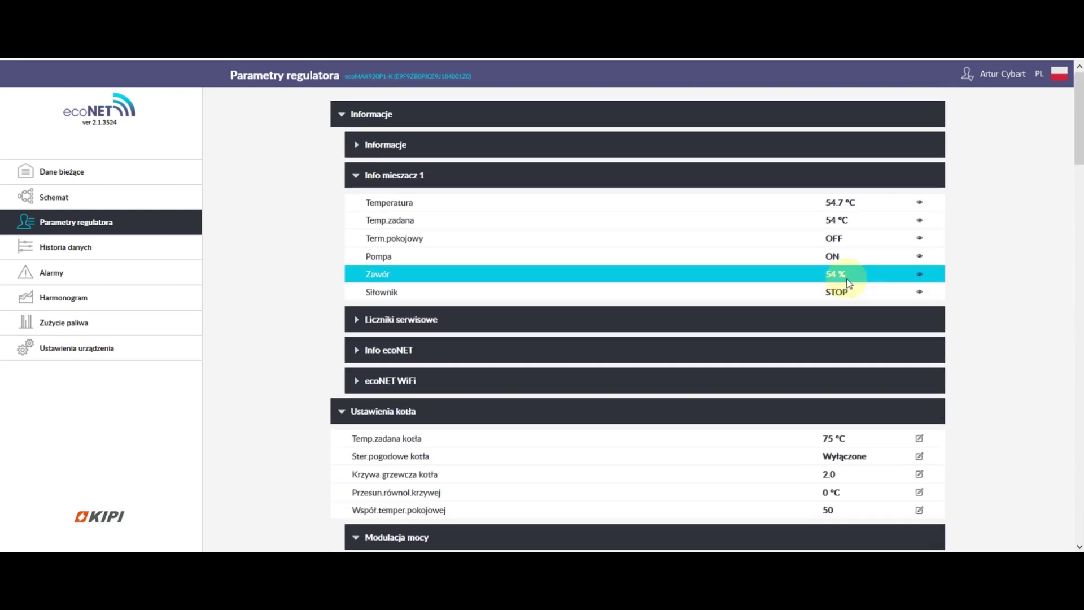
Review the current boiler data and the installation schematic, rechecking the mixer 1 valve opening between them
click(109, 177)
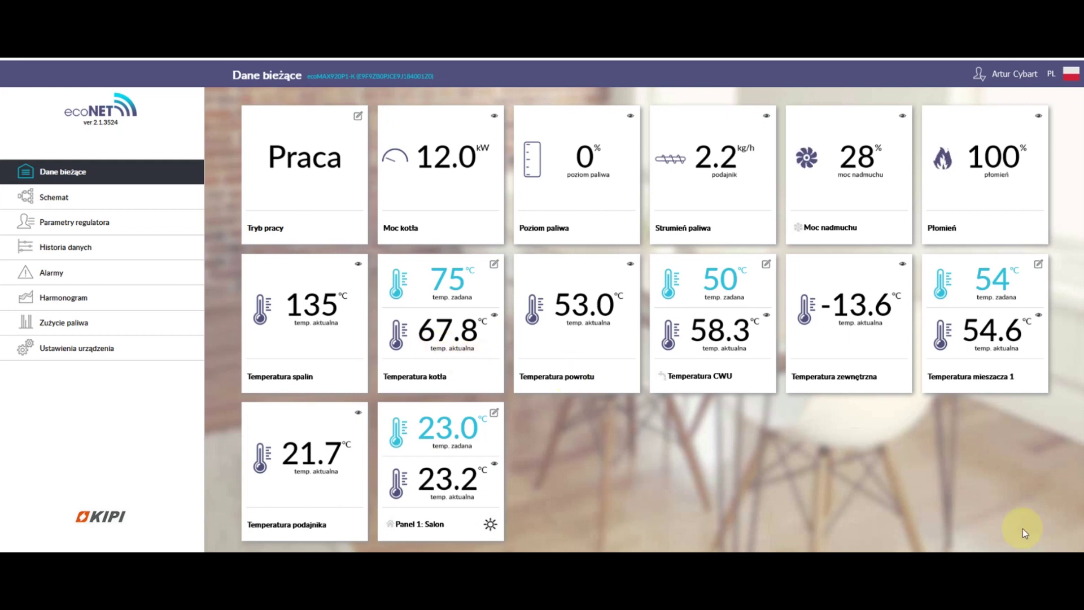
mouse_move(1020, 527)
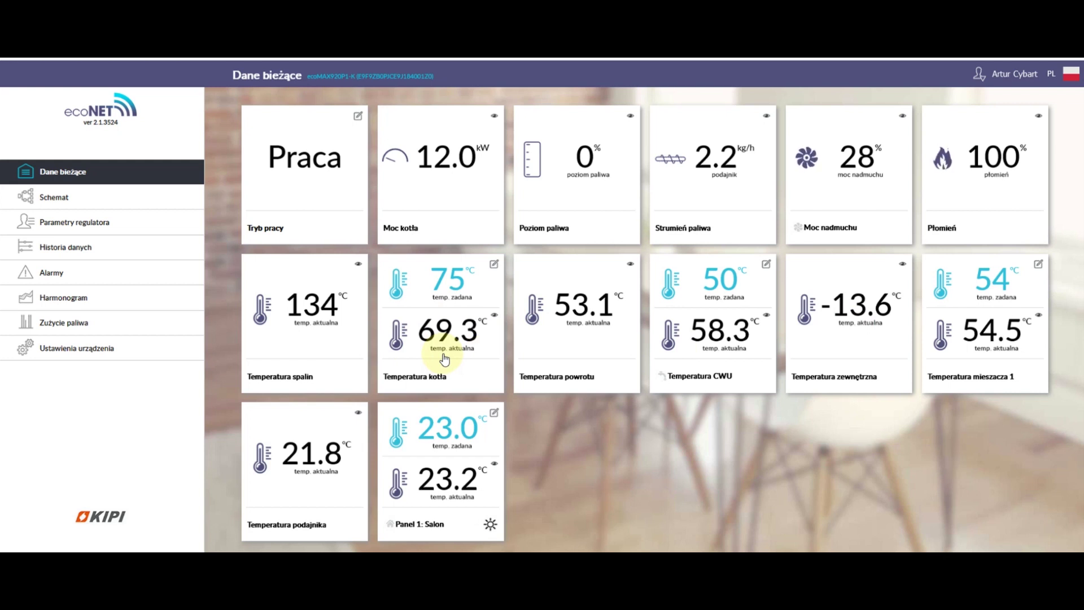
click(159, 231)
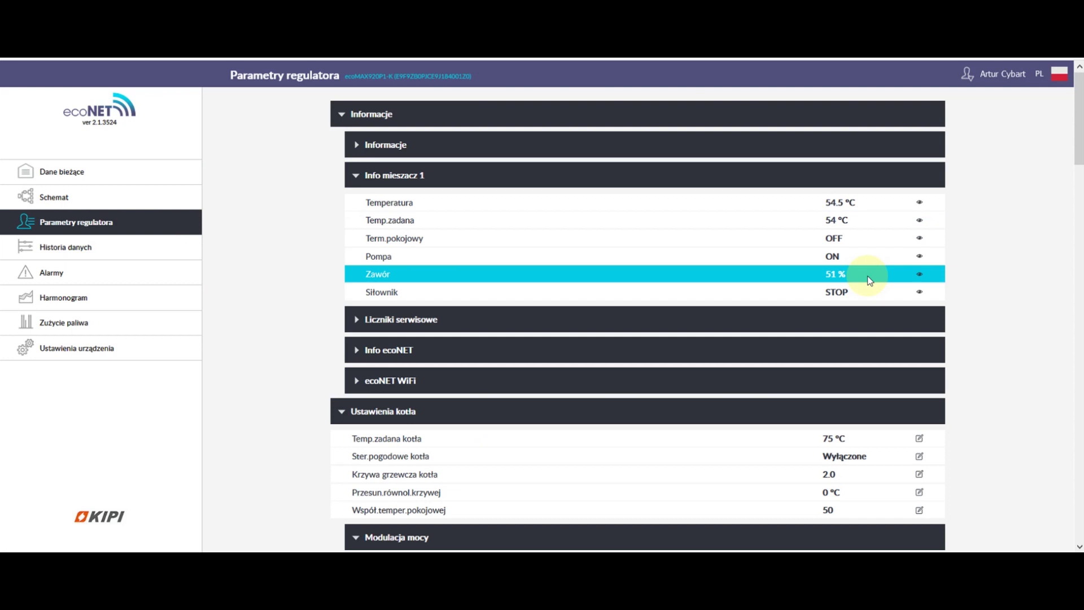
click(80, 170)
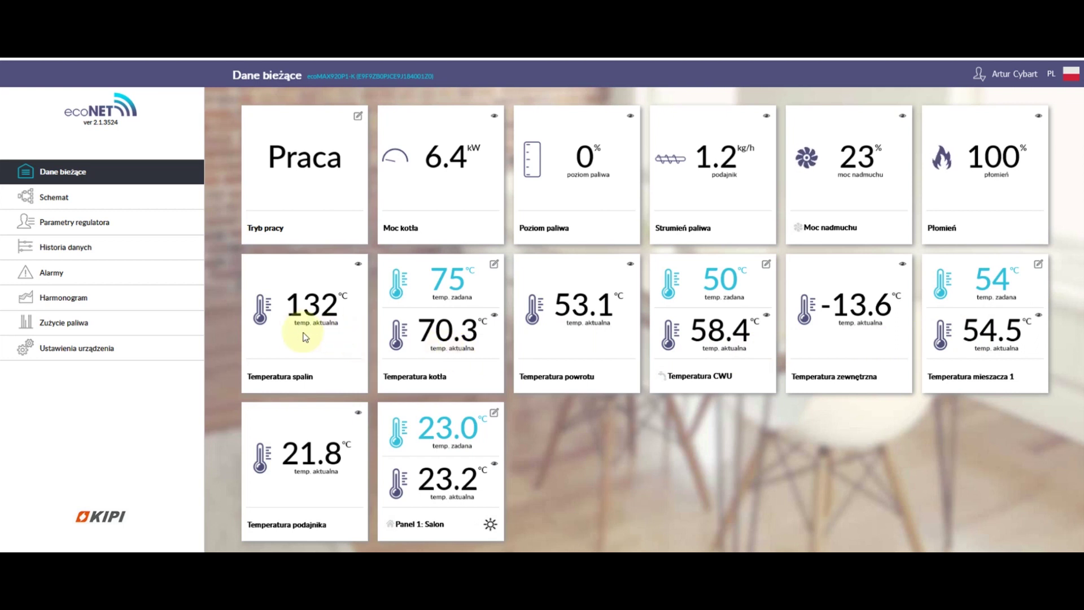
click(105, 202)
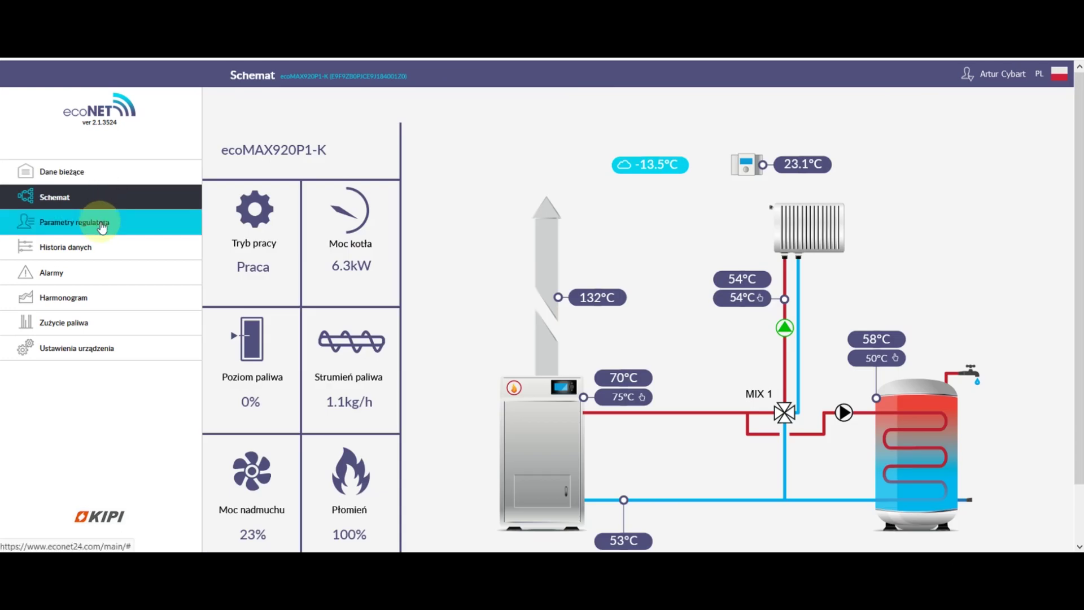
click(102, 225)
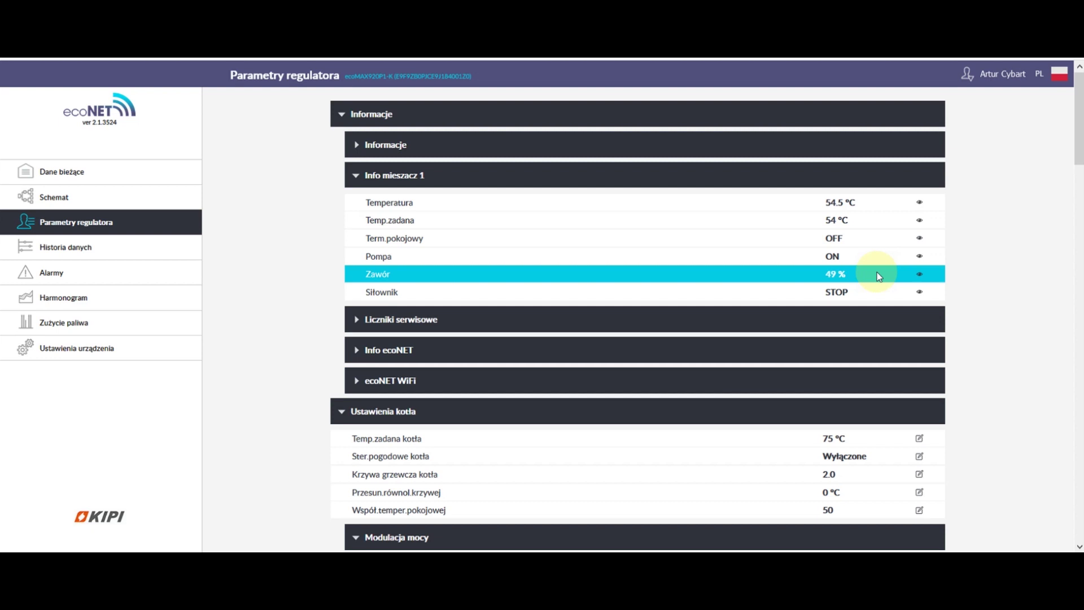
Examine the power modulation and mixer 1 settings, expanding the Lato/Zima section to read its temperatures
scroll(877, 276, down, 6)
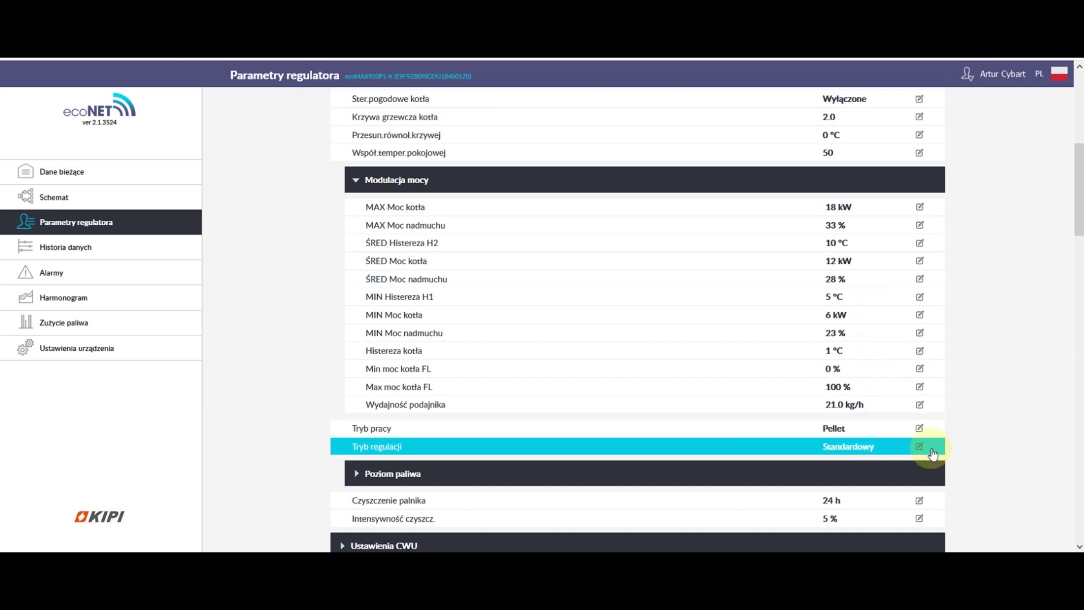
drag(1077, 216, 1076, 286)
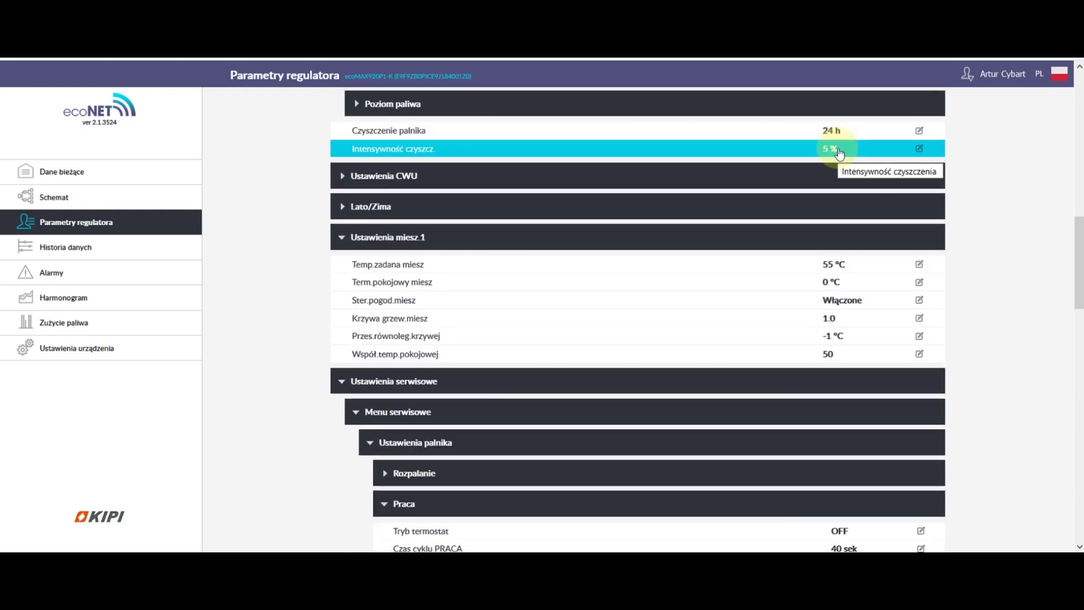
click(764, 210)
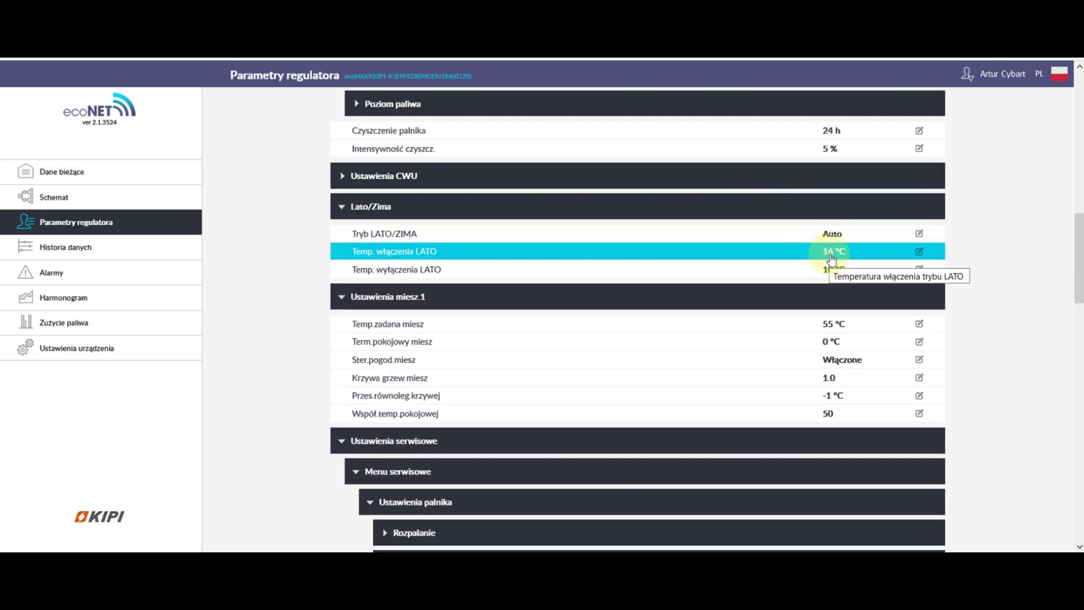
scroll(832, 268, down, 2)
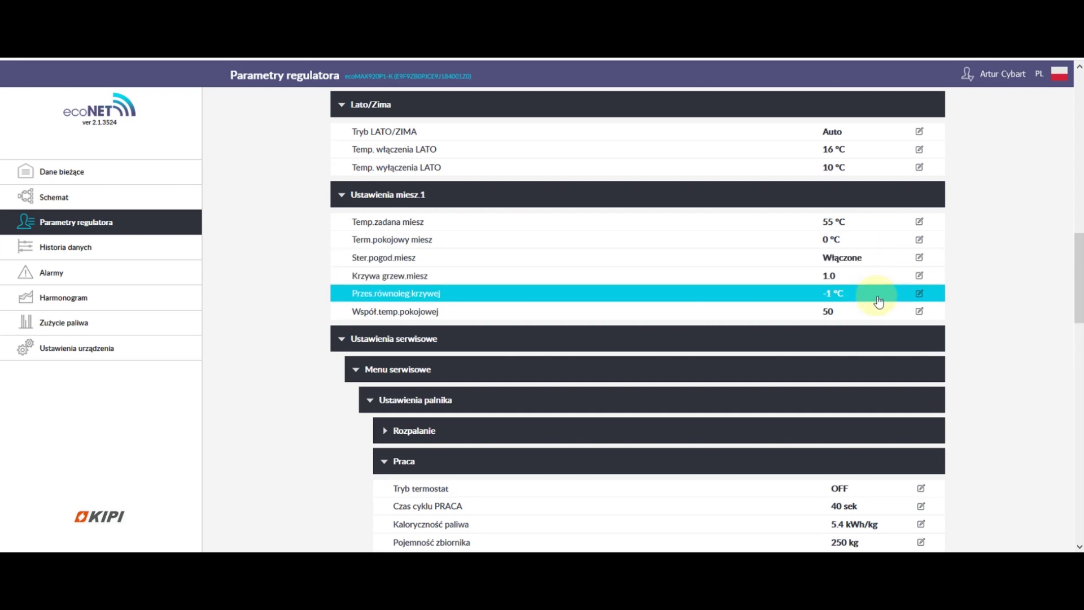
scroll(879, 321, down, 3)
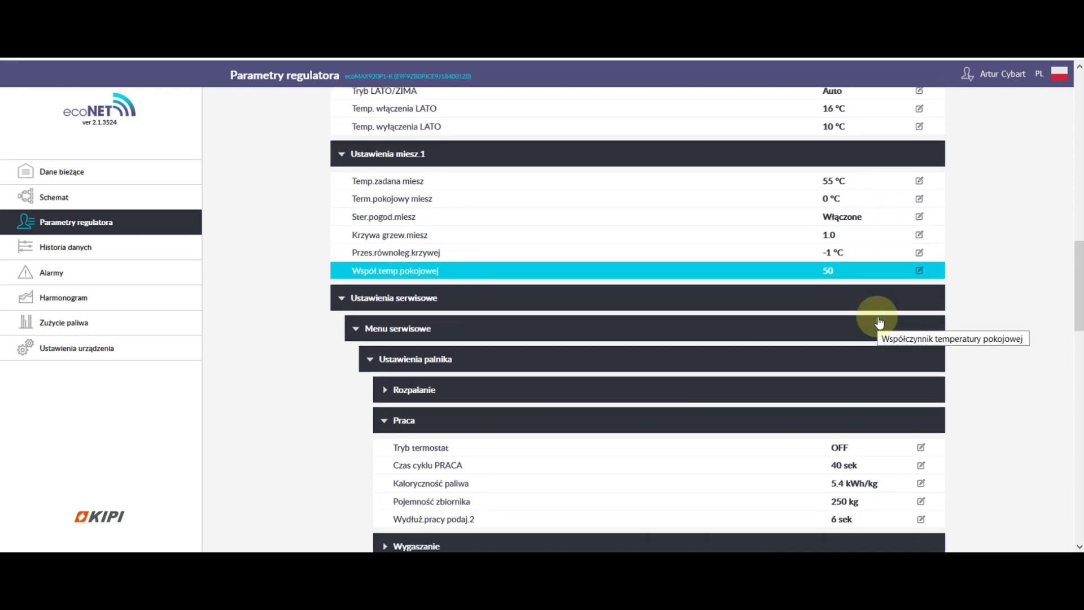
Examine the burner service settings, expanding Rozpalanie briefly and Czyszczenie to read their parameters
scroll(853, 290, down, 2)
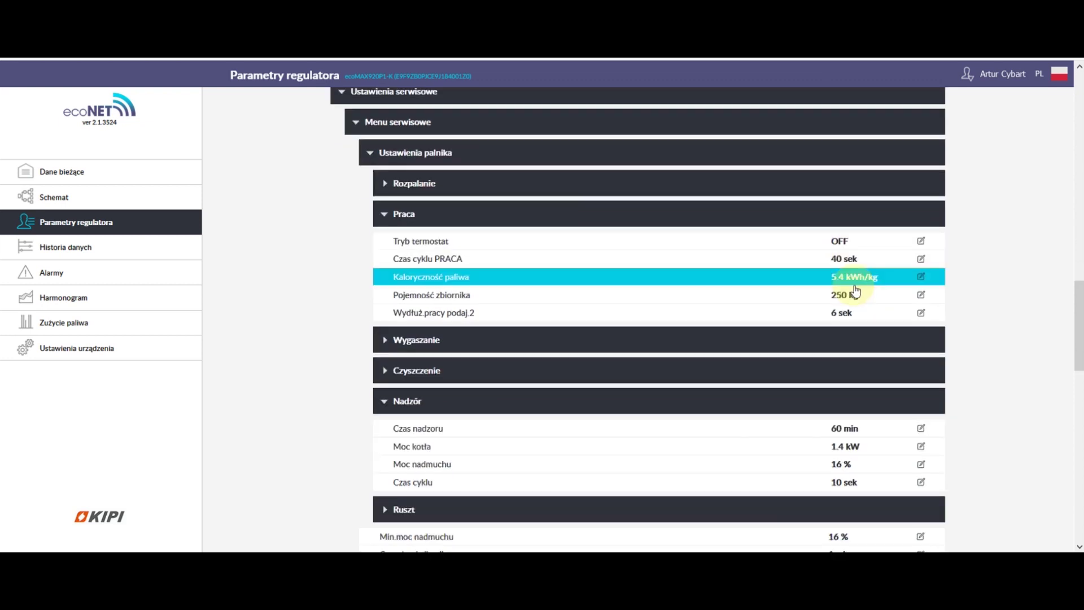
click(807, 176)
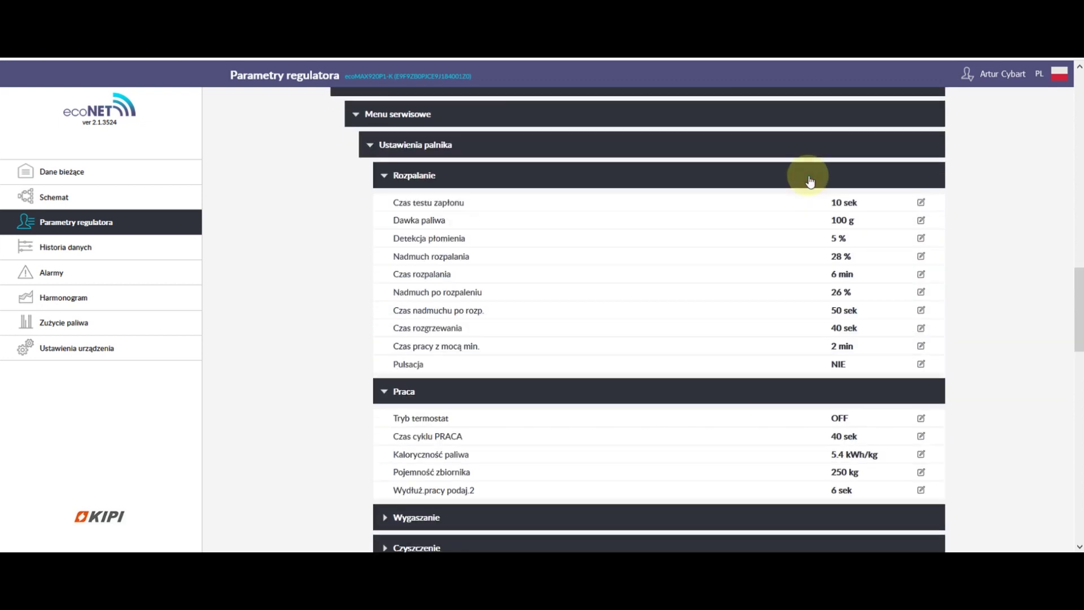
click(807, 177)
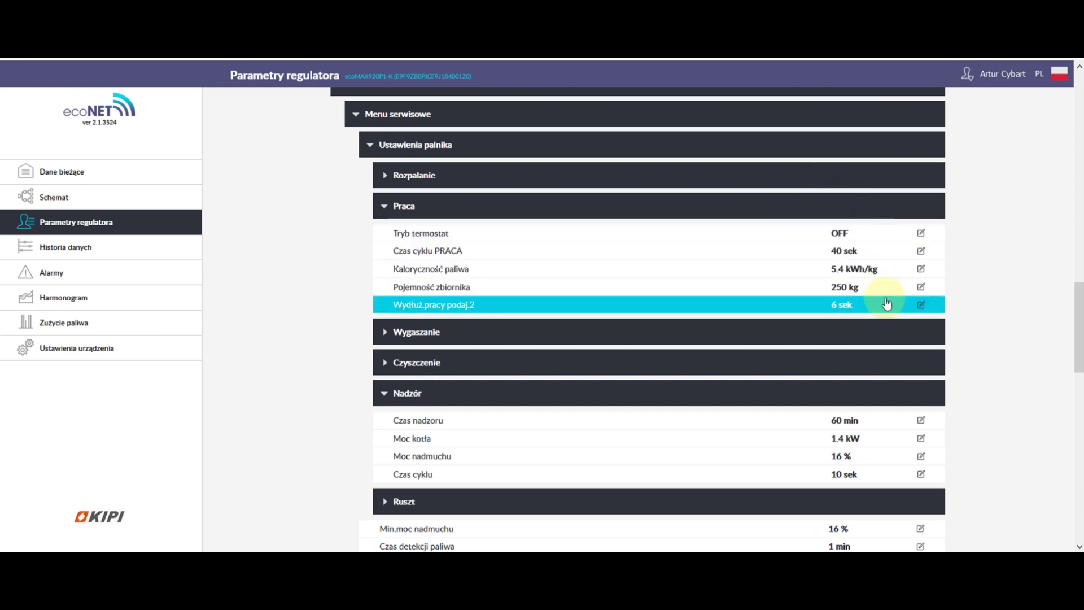
scroll(886, 303, down, 3)
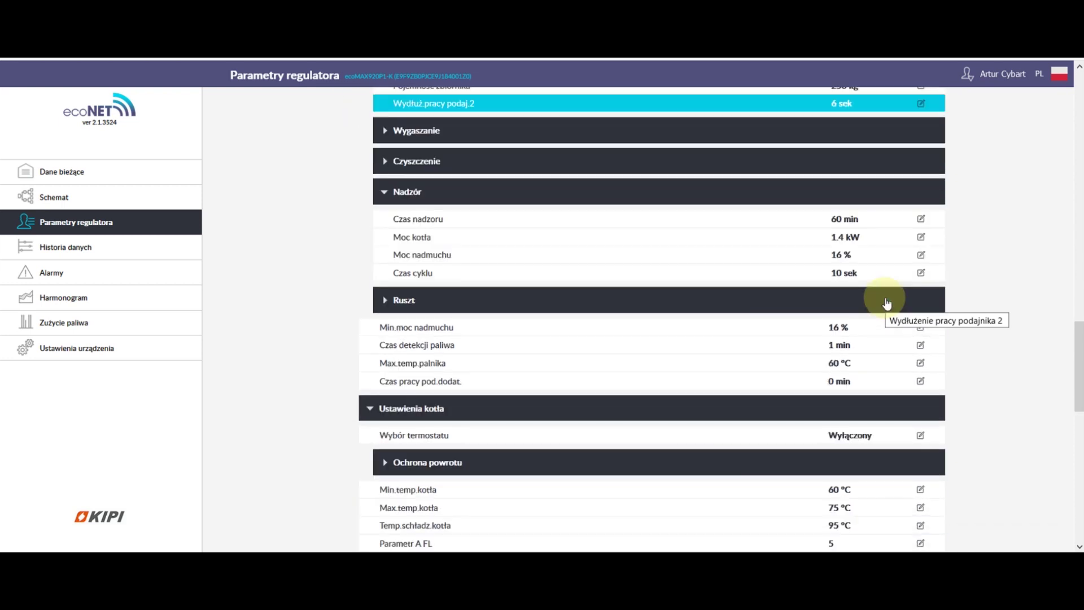
click(793, 156)
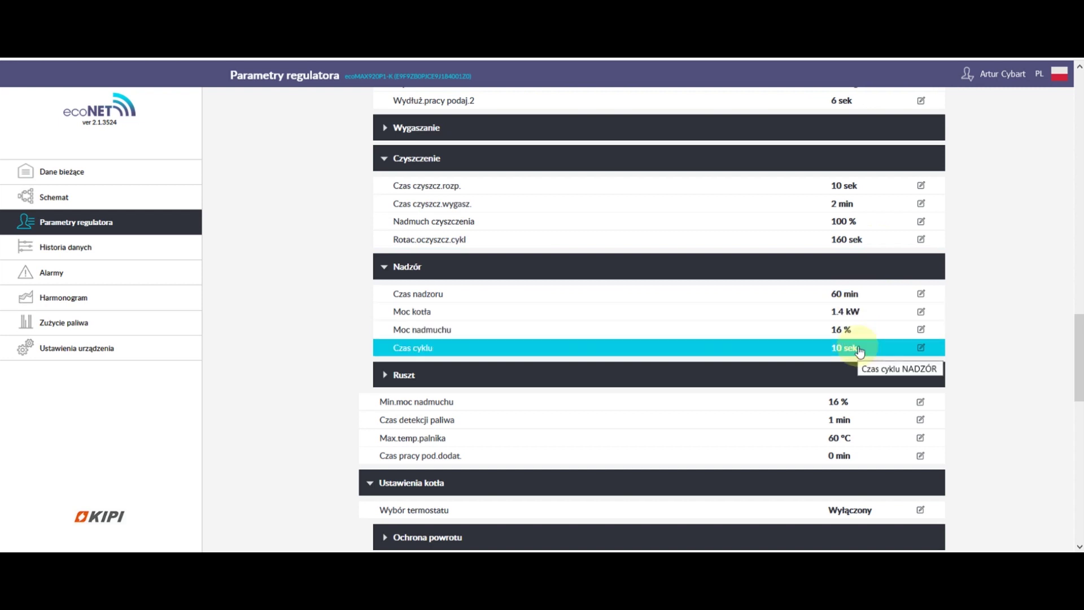
Review the Nadzór, boiler and mixer 1 service settings and the ecoSTER T1: Salon room panel parameters
scroll(862, 350, down, 3)
scroll(861, 349, down, 2)
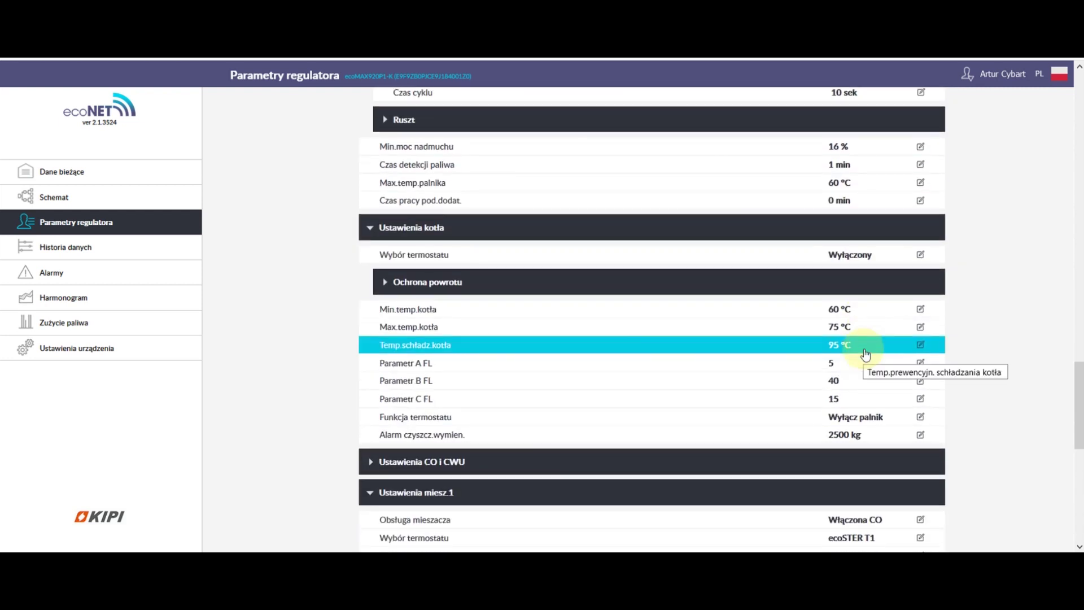
scroll(863, 346, down, 2)
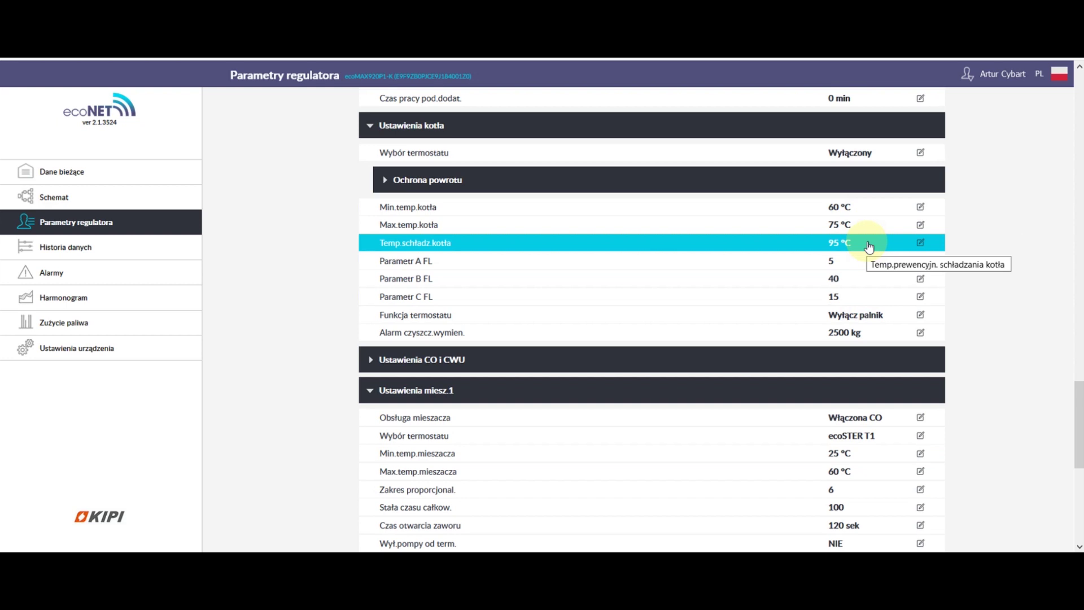
scroll(1015, 314, down, 3)
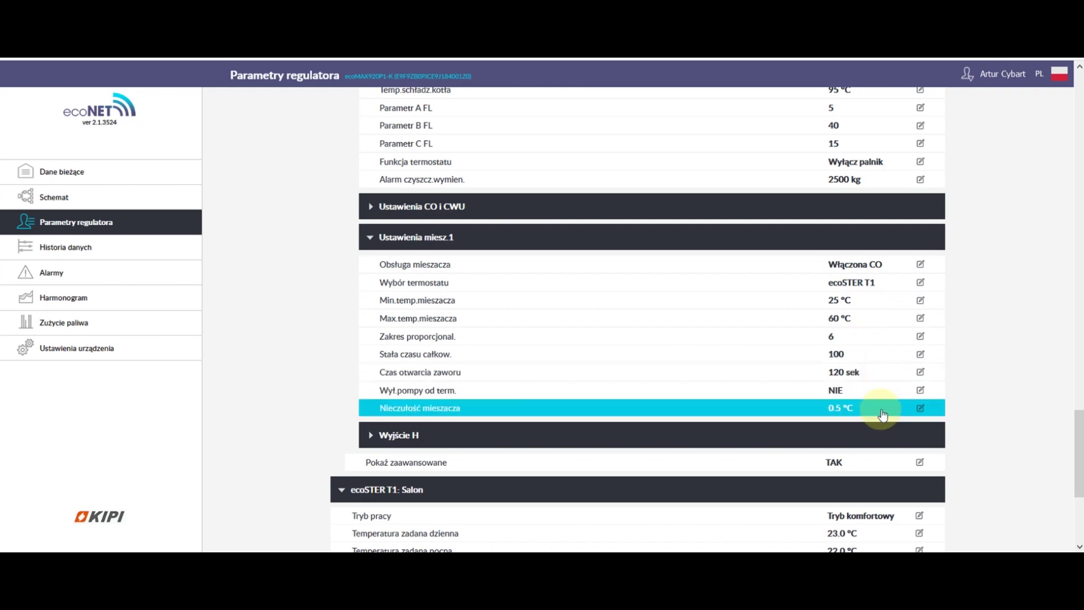
scroll(882, 415, down, 4)
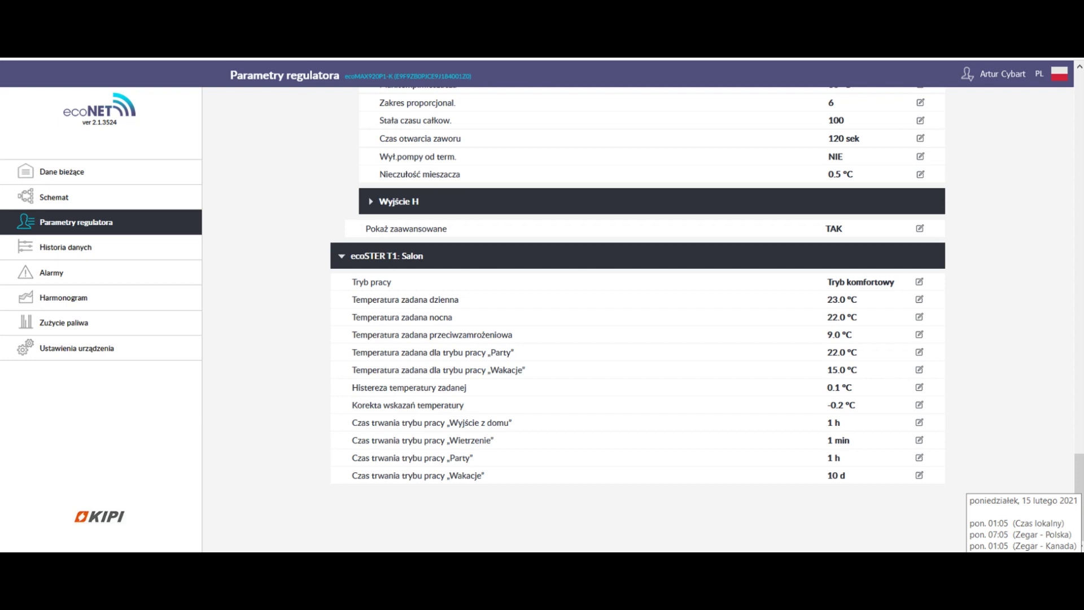
Compare the boiler's current data in Nadzór mode with the mixer 1 temperature and valve readings
click(146, 174)
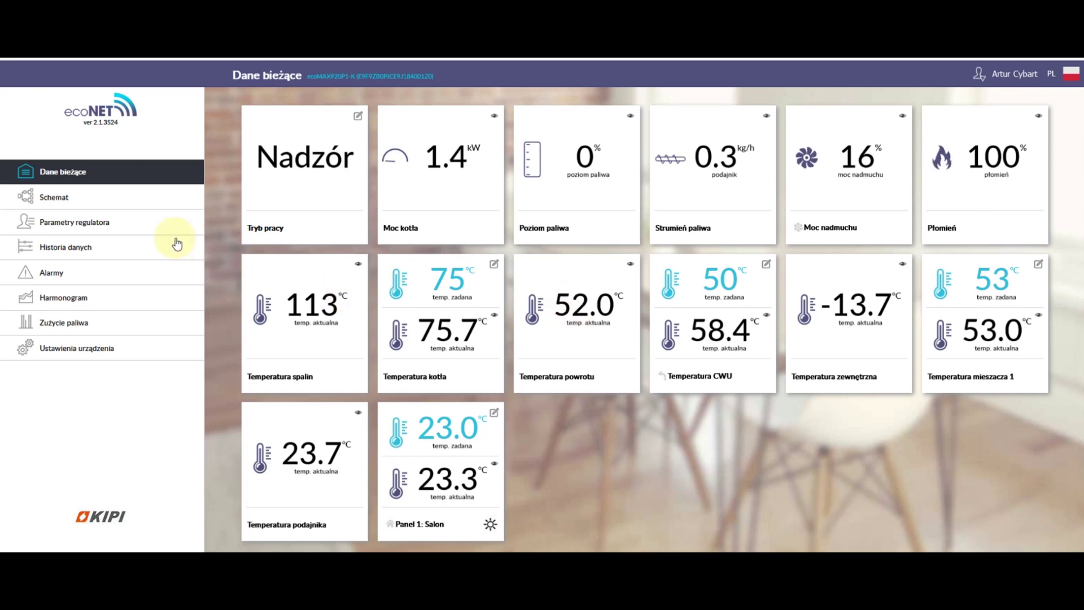
click(118, 232)
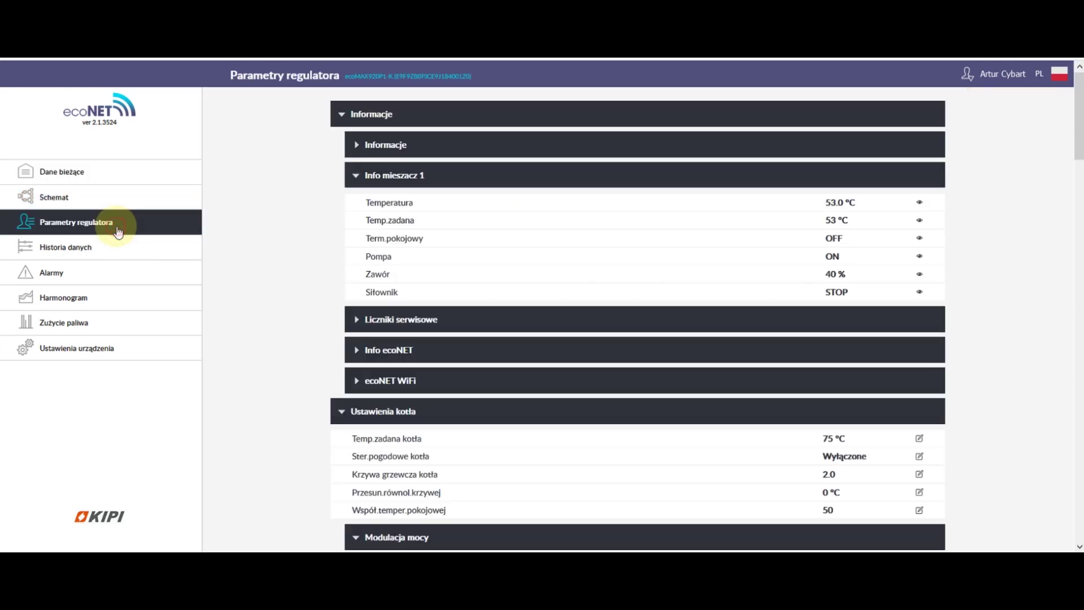
click(115, 173)
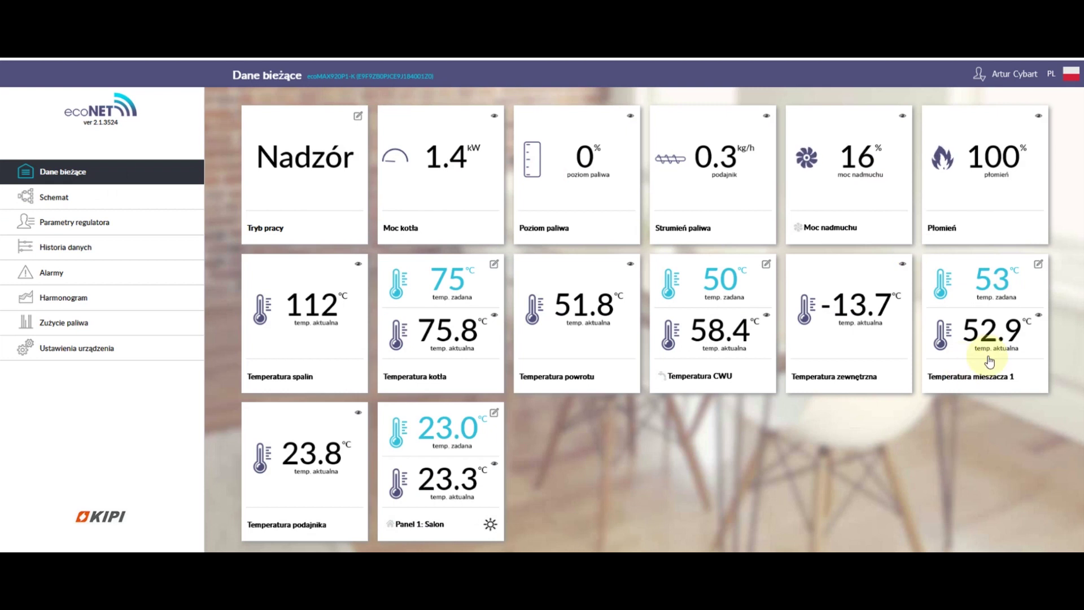
click(110, 222)
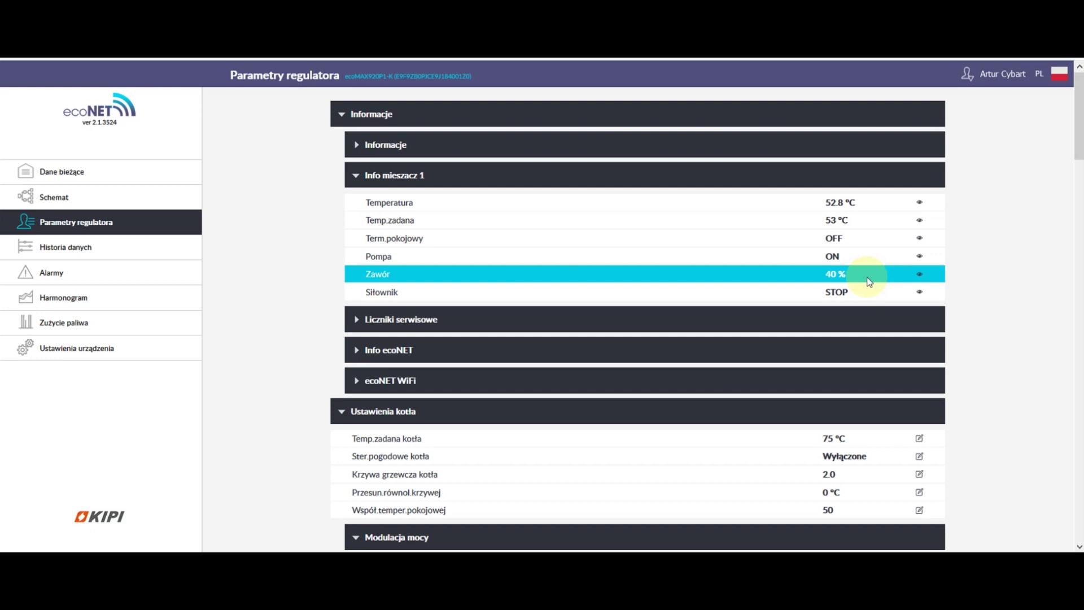
click(102, 259)
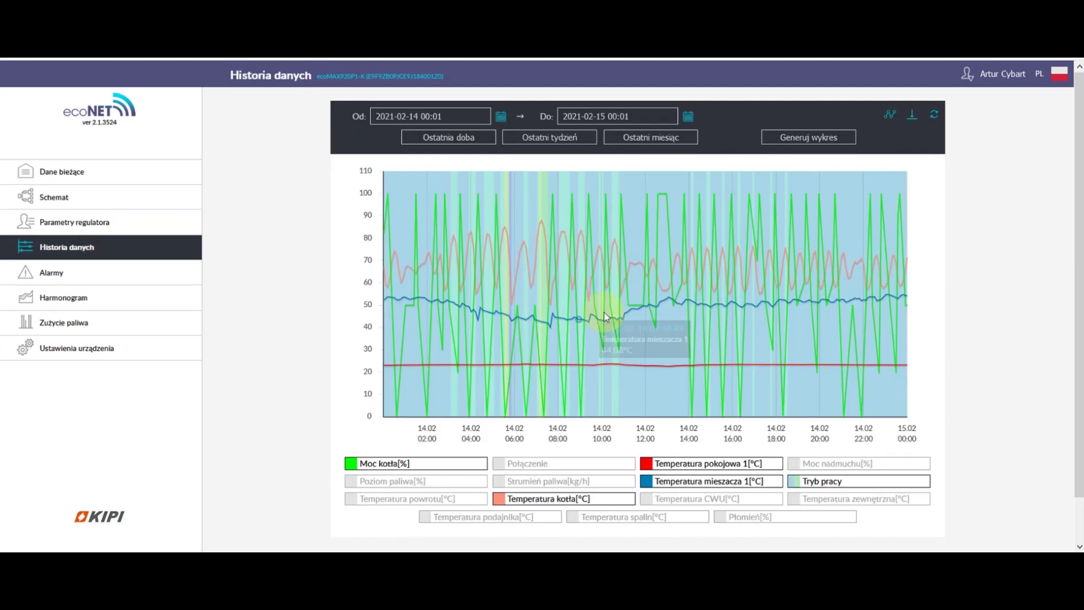
mouse_move(1056, 598)
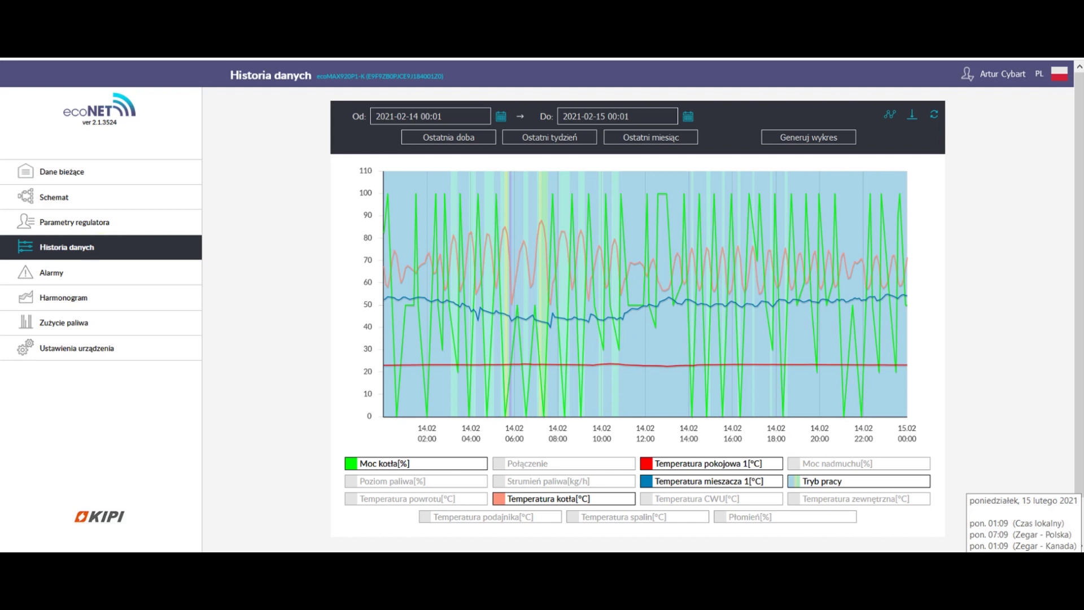
click(430, 120)
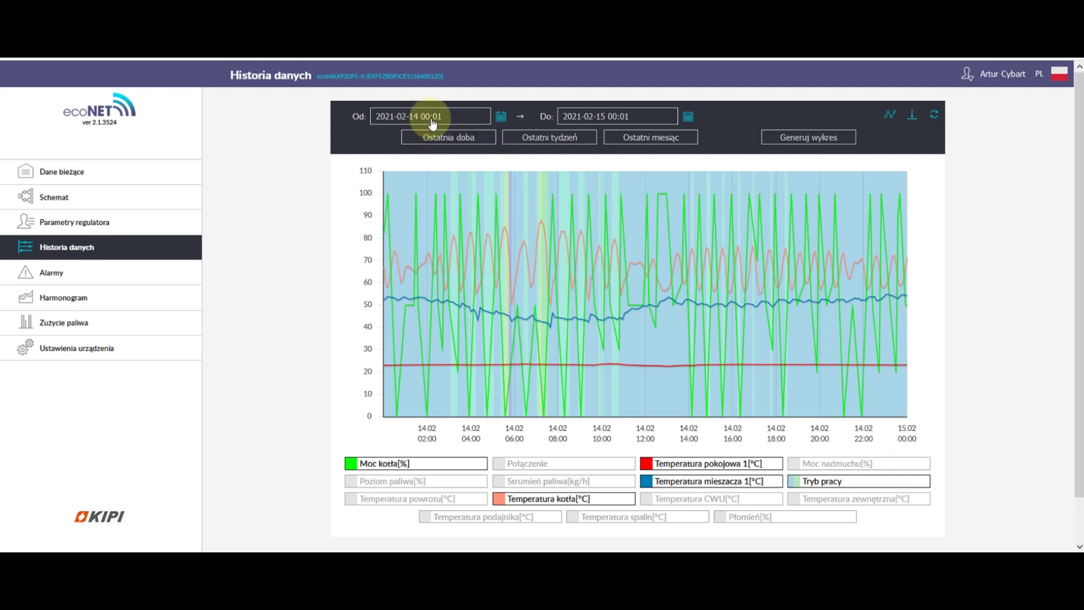
click(442, 279)
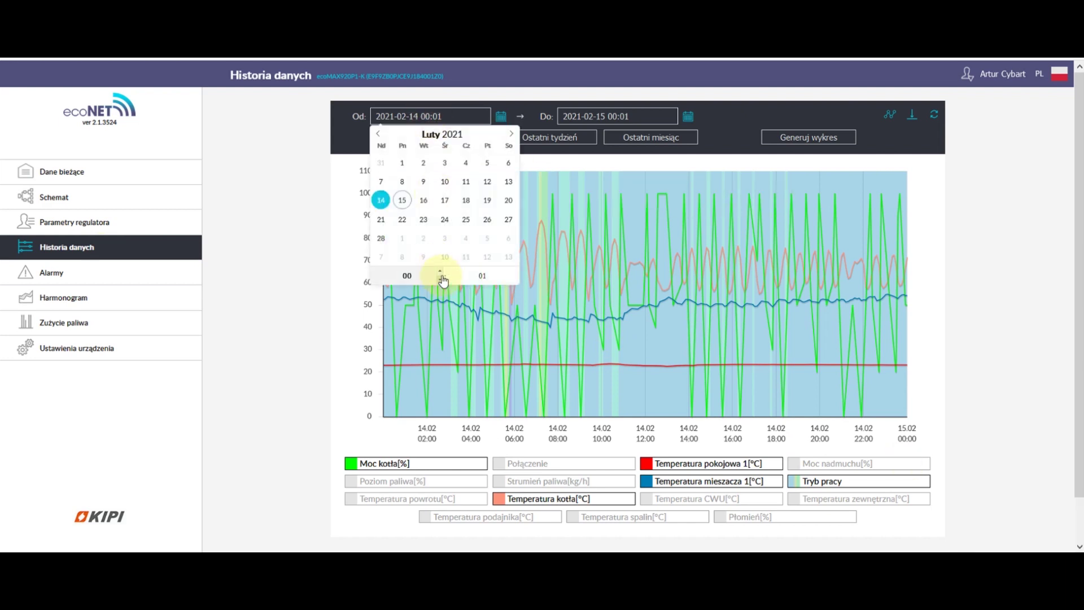
click(489, 277)
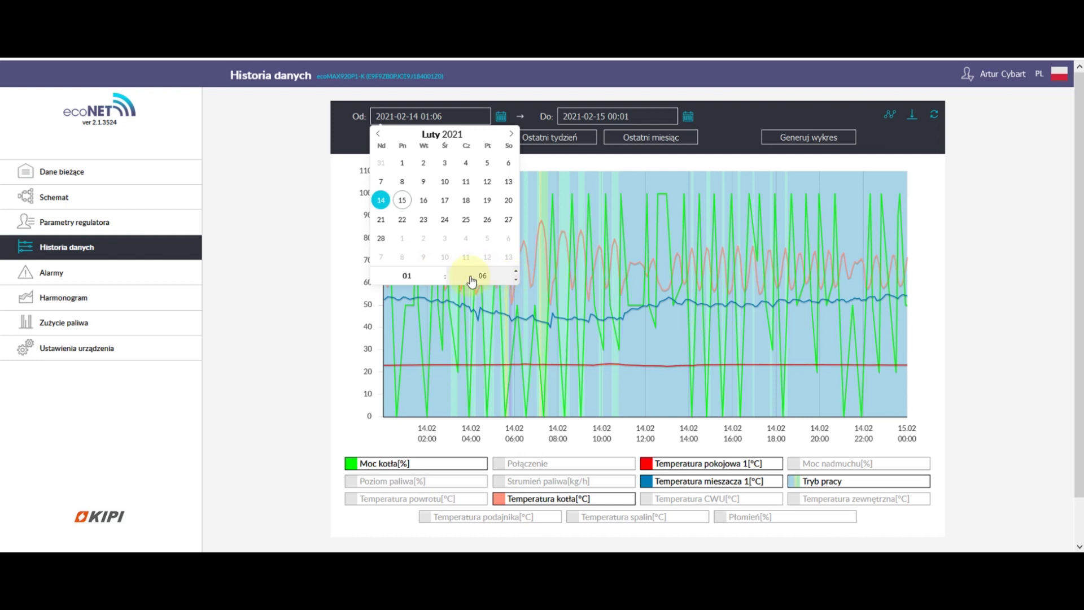
click(588, 120)
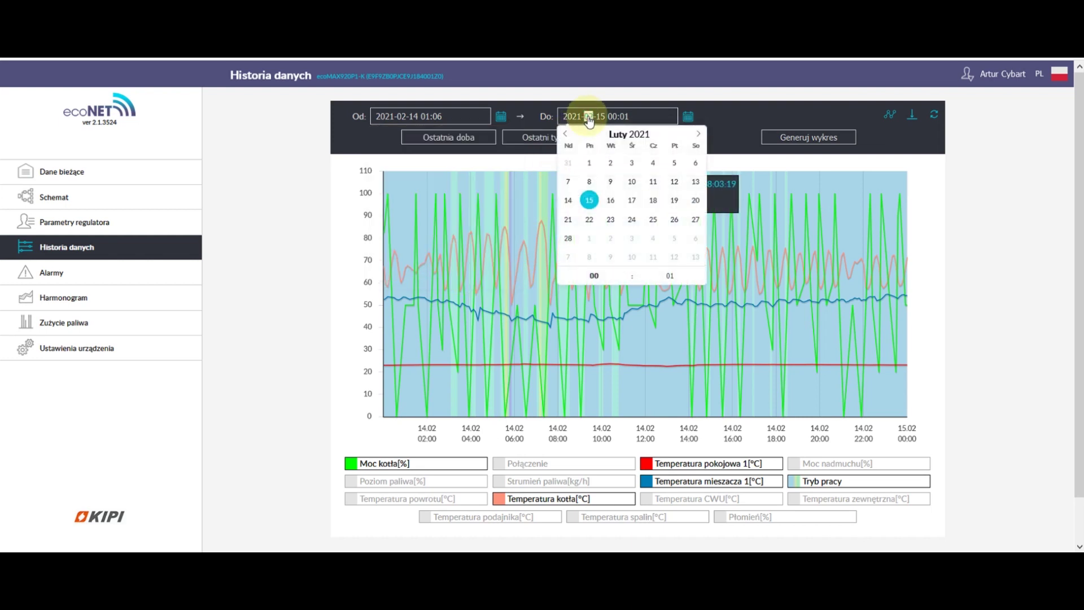
click(626, 274)
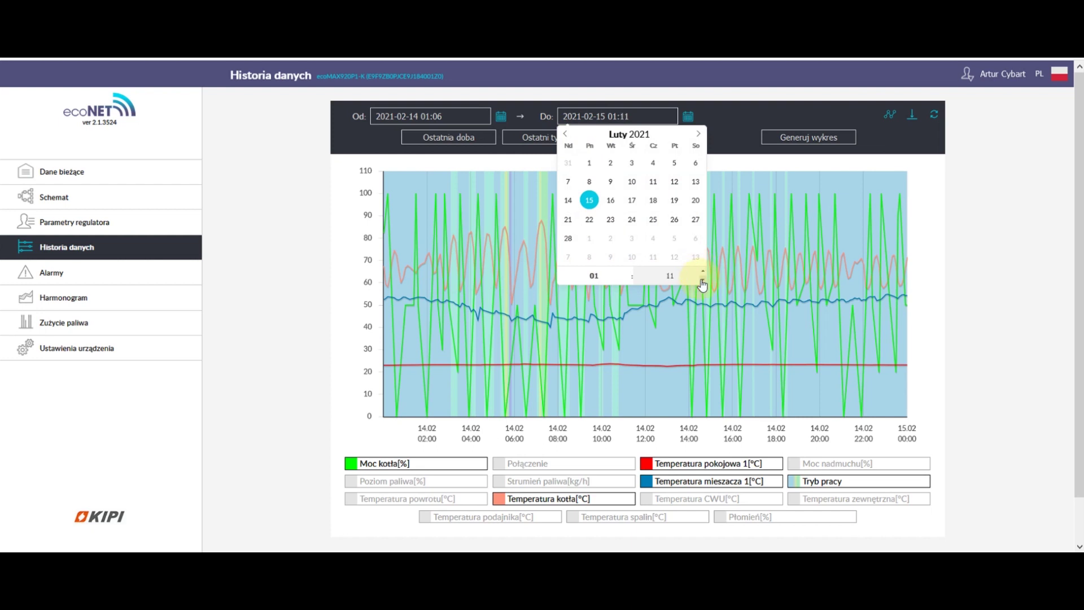
click(796, 138)
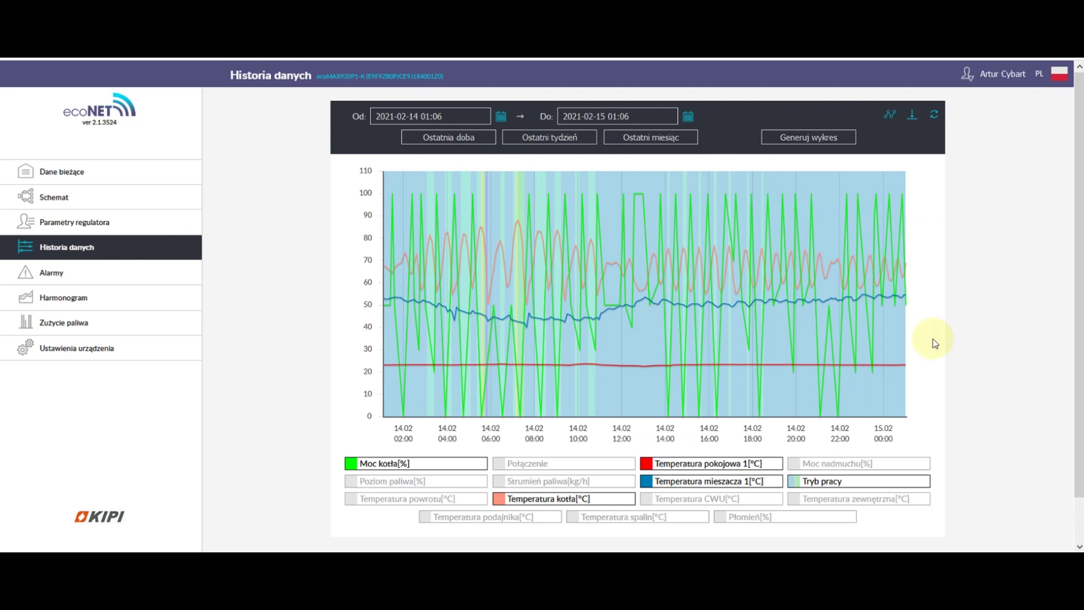
Hide the Moc kotła series on the history chart and show Temperatura zewnętrzna alongside the boiler and mixer temperatures
scroll(933, 339, down, 1)
click(475, 417)
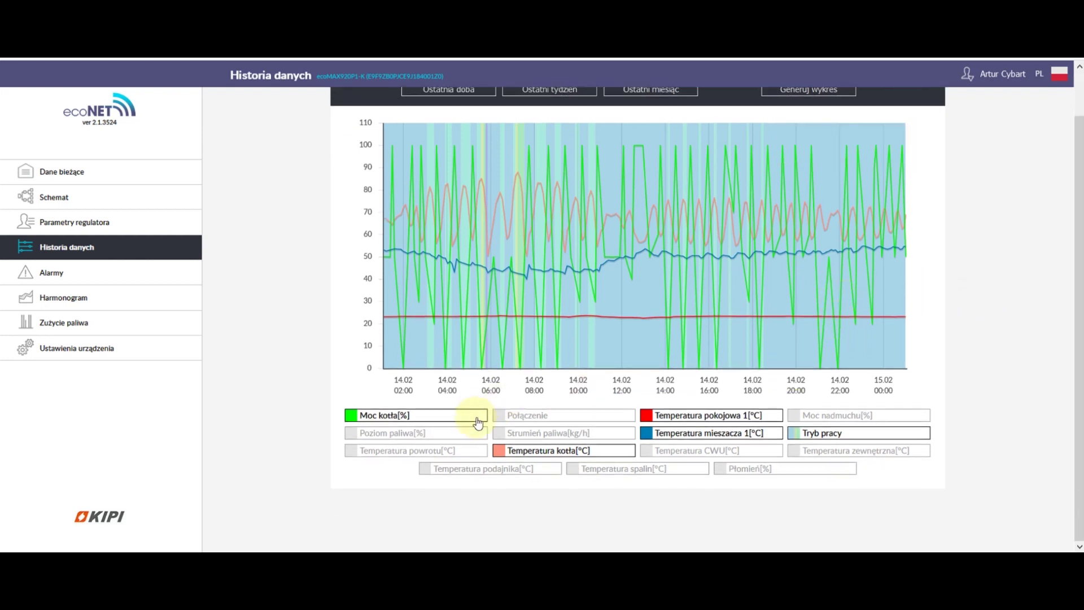
click(857, 455)
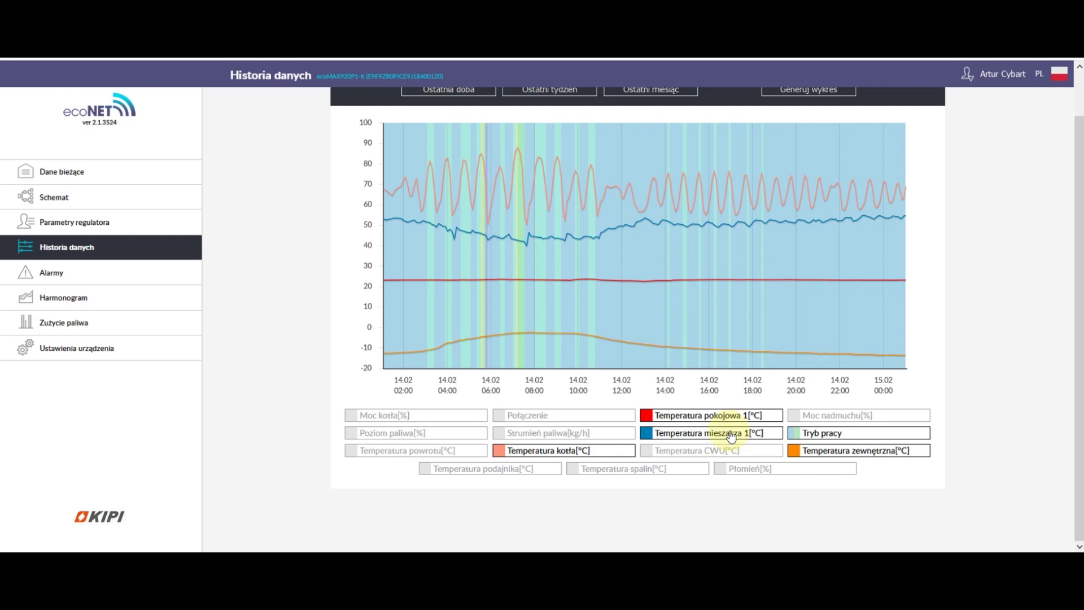
mouse_move(897, 362)
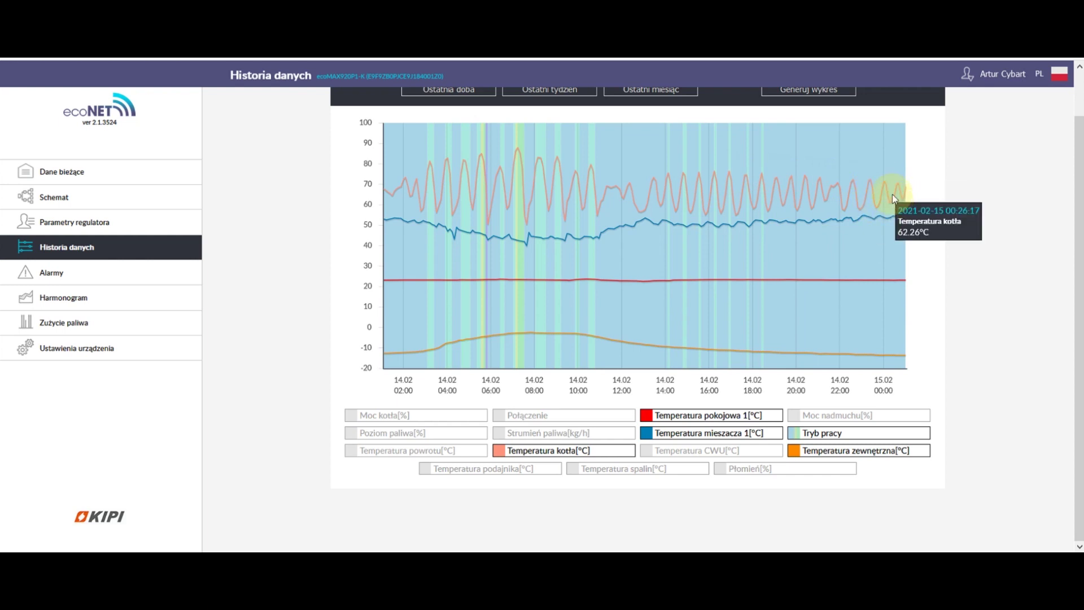
Check the boiler's current data against the mixer 1 temperature and valve opening in the regulator parameters
click(85, 172)
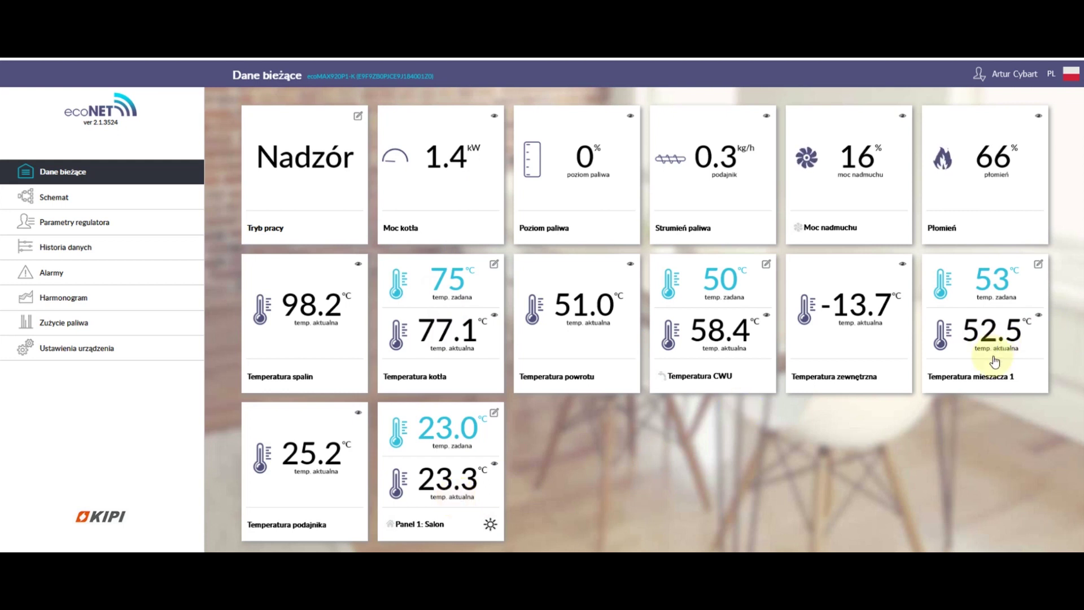
click(116, 222)
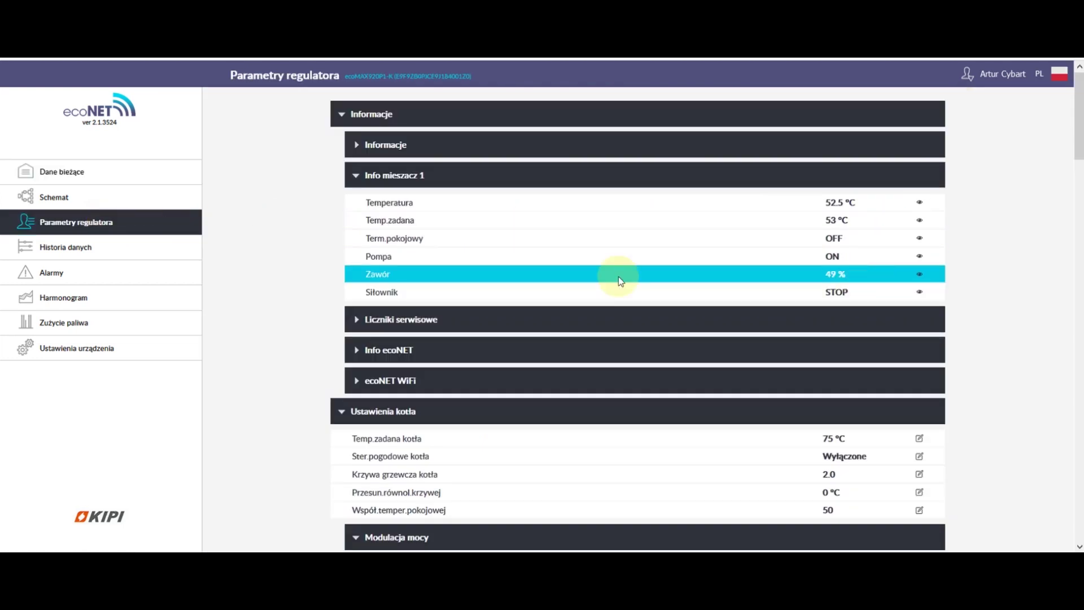
Examine the recent temperatures on the data history chart and add the Strumień paliwa series to it
click(106, 250)
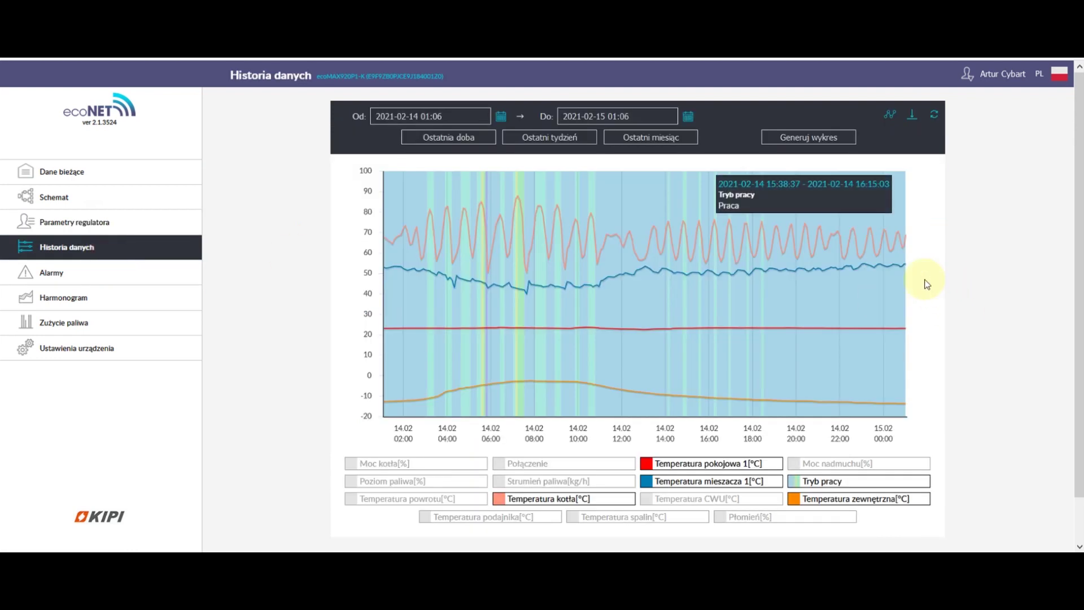
mouse_move(901, 244)
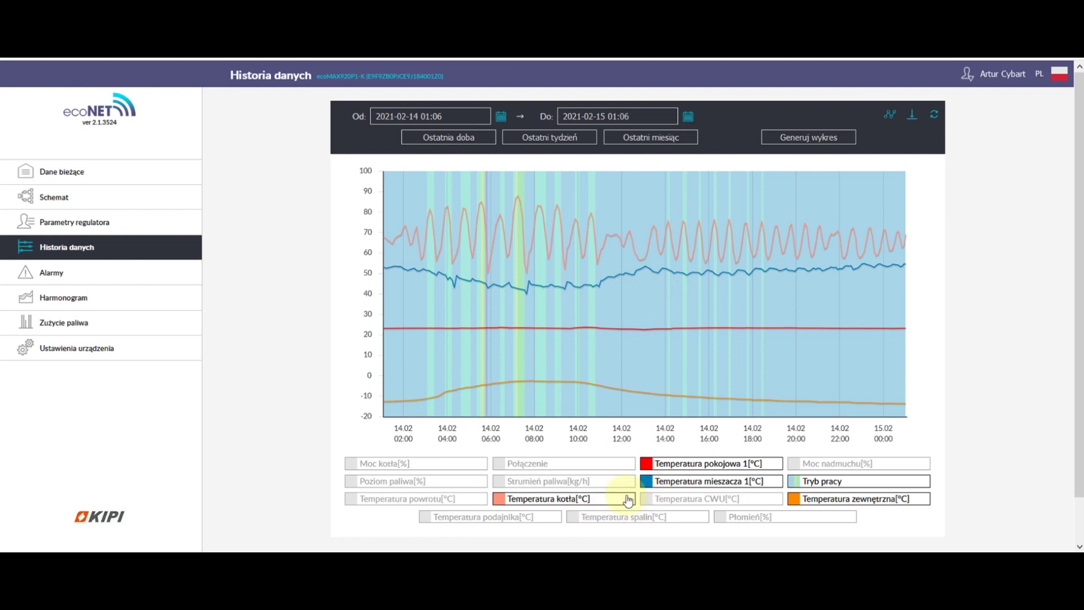
click(587, 481)
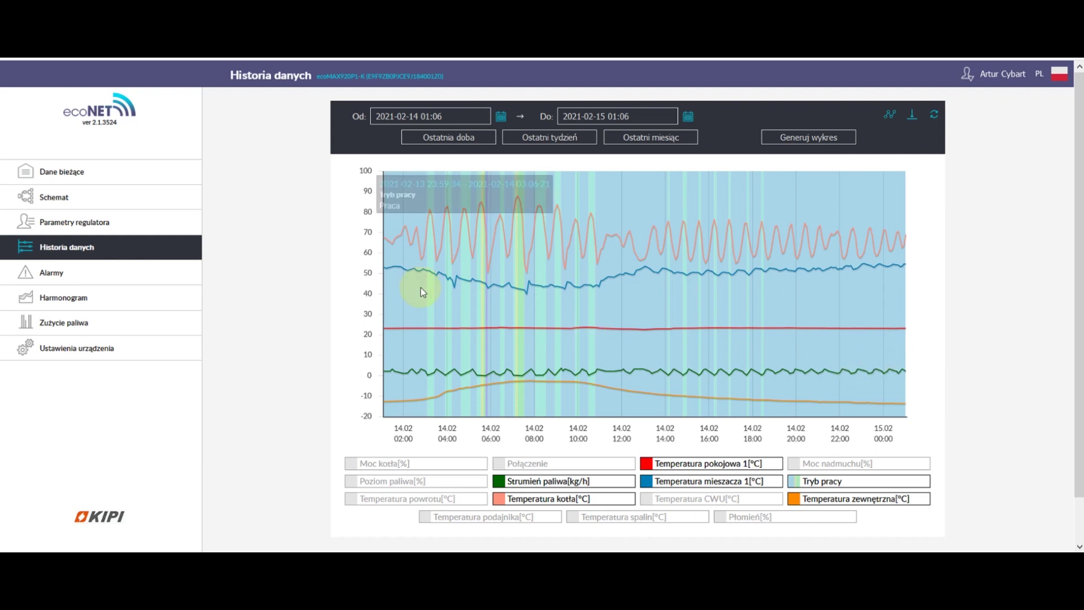
click(106, 327)
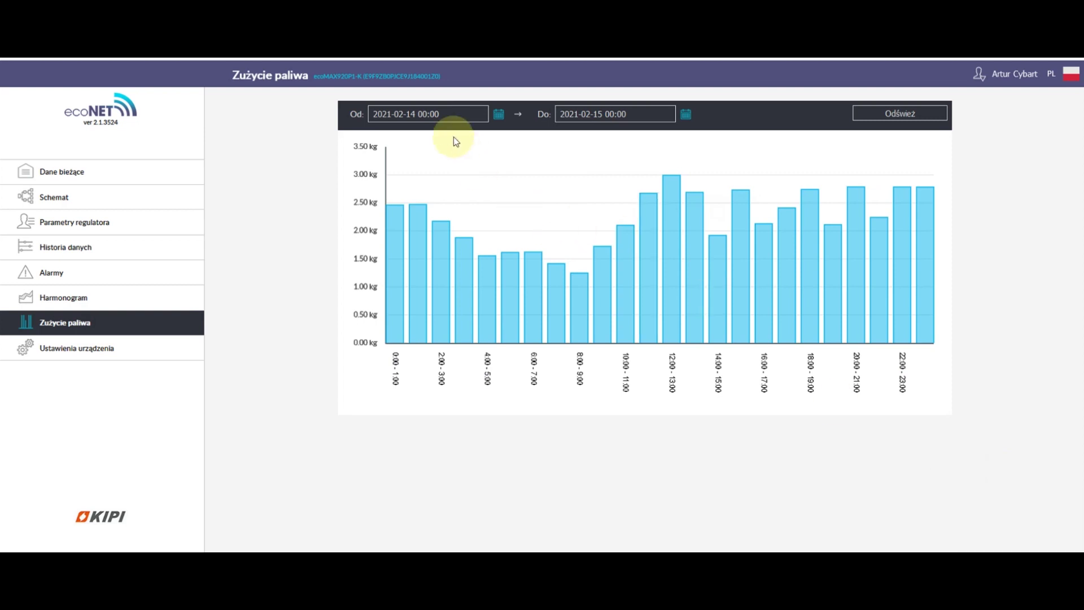
click(446, 114)
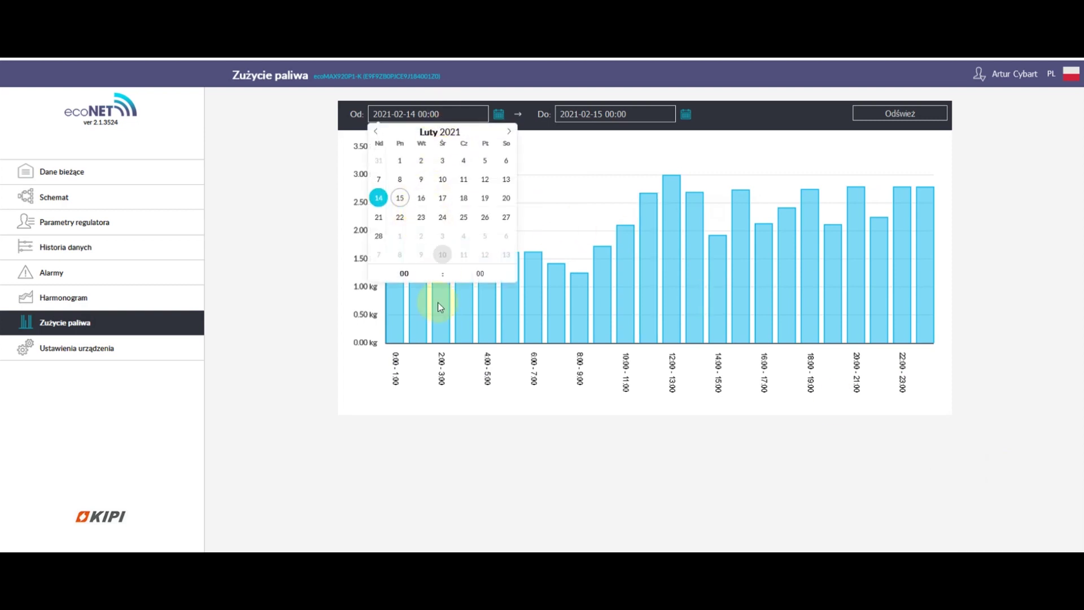
click(436, 270)
click(633, 116)
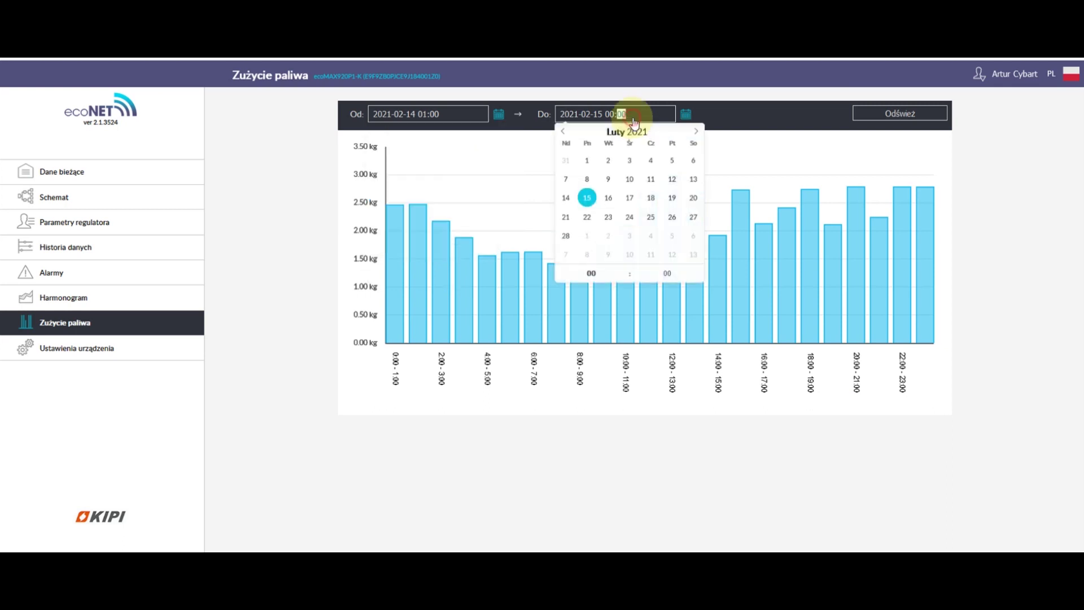
click(624, 270)
click(896, 114)
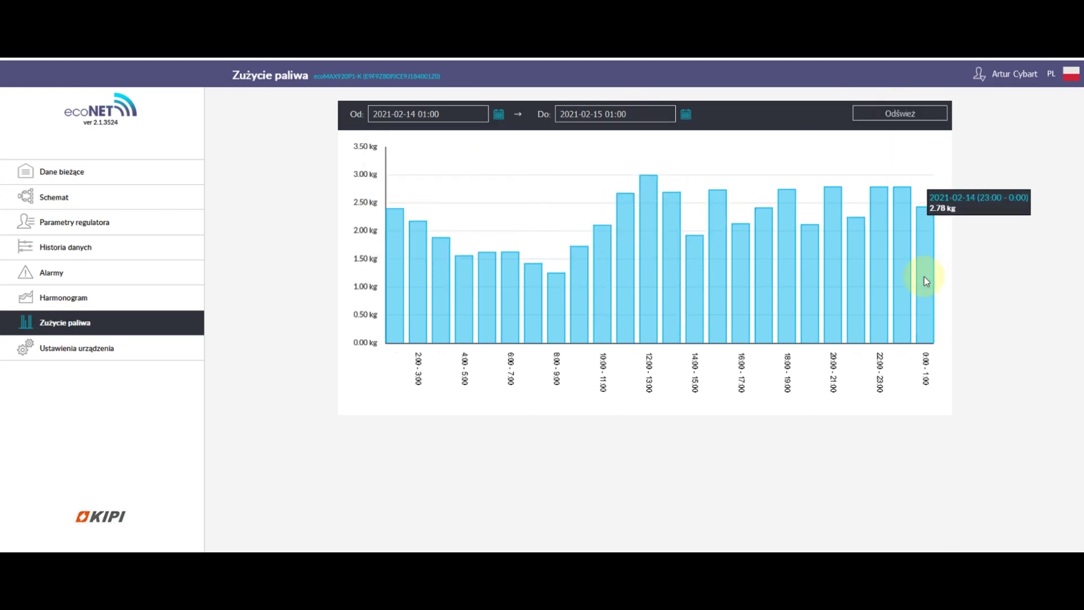
Examine the hourly fuel consumption bars across the day, from the latest hours back to the early morning
mouse_move(924, 280)
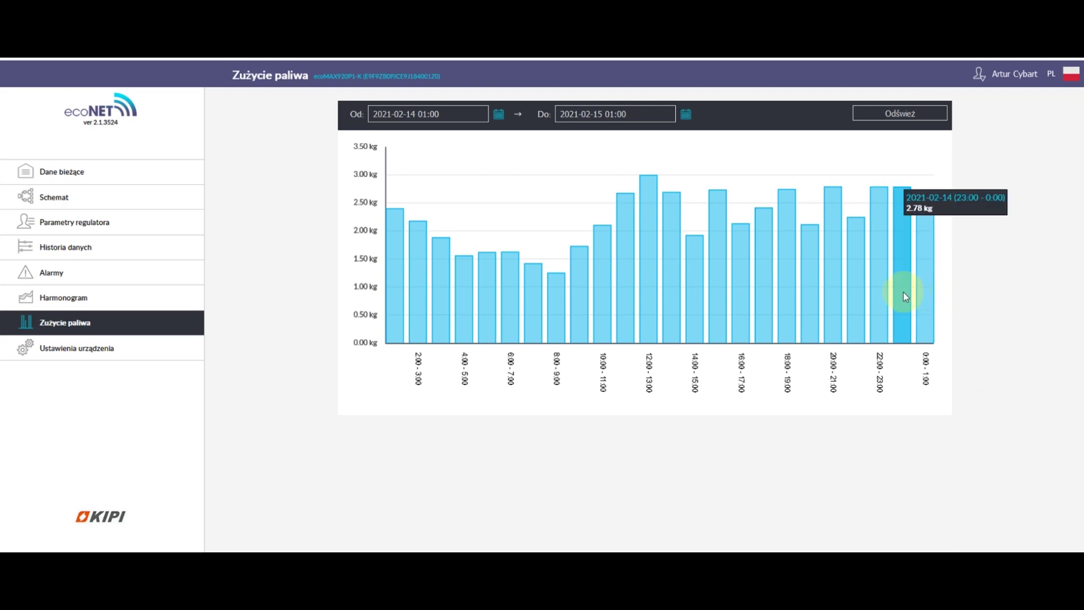
mouse_move(878, 299)
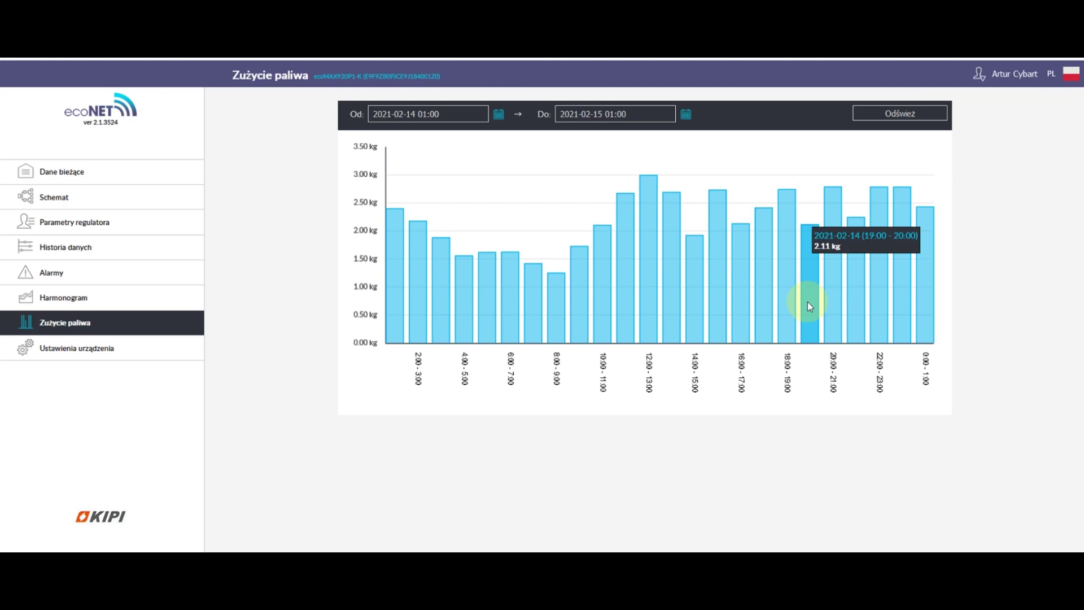
mouse_move(789, 307)
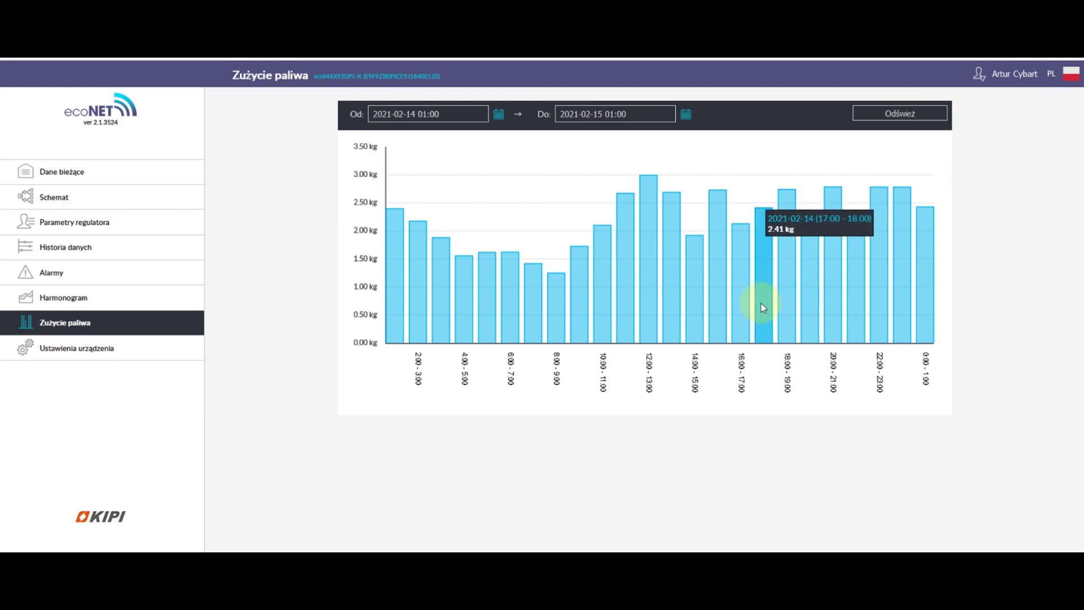
mouse_move(739, 304)
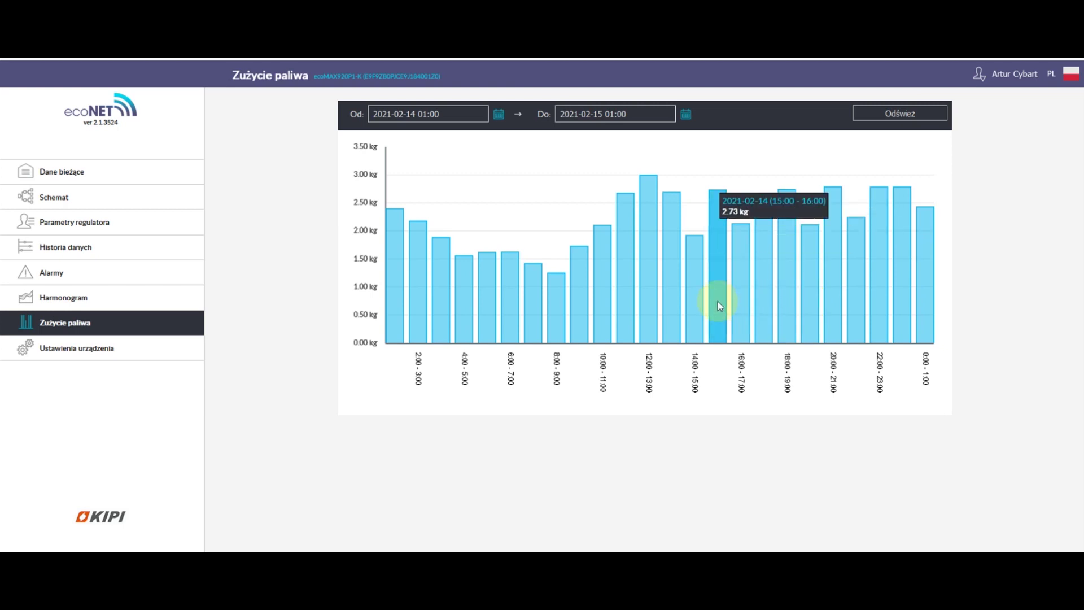
mouse_move(686, 306)
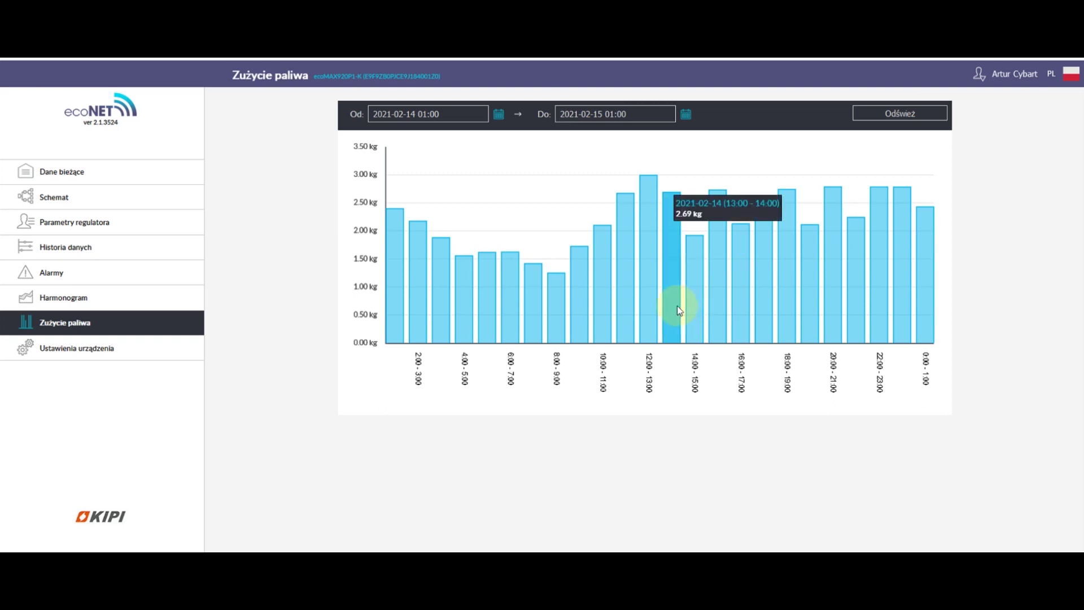
mouse_move(648, 303)
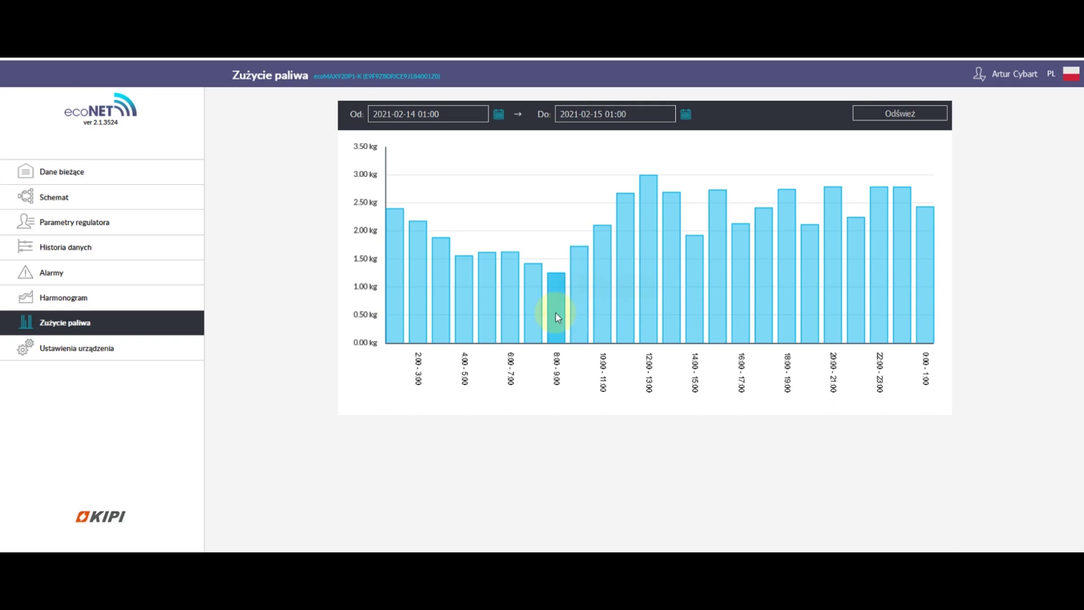
mouse_move(513, 312)
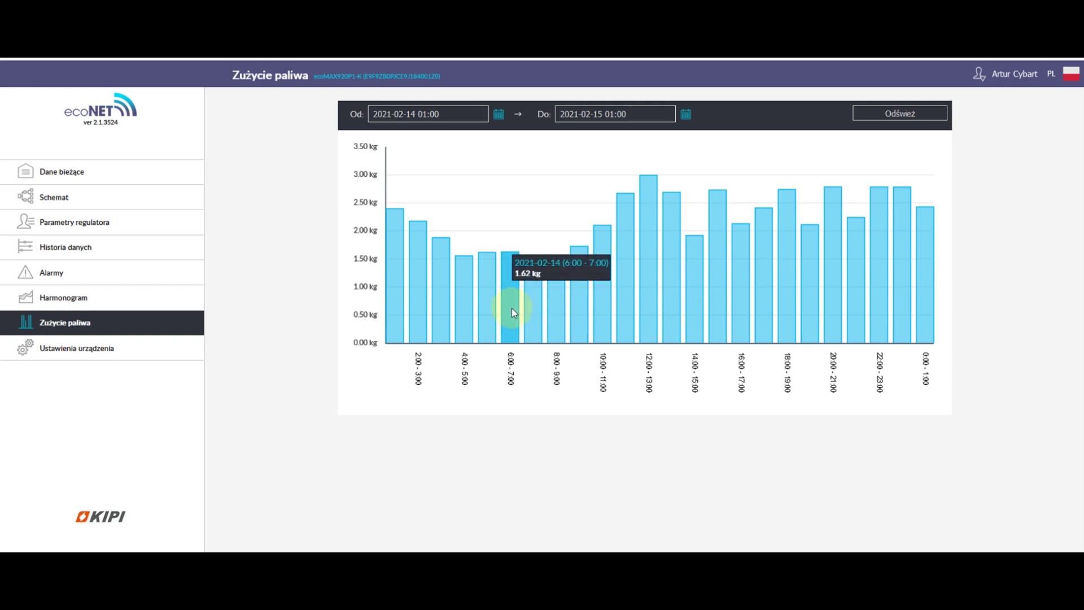
mouse_move(455, 300)
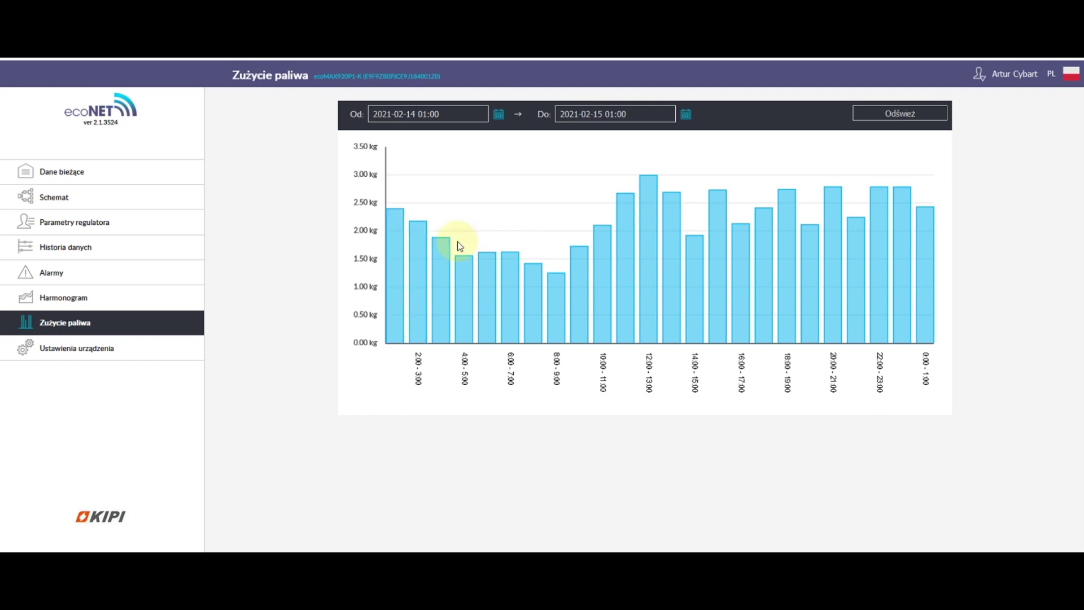
Review the current boiler readings again, including the mixer 1 temperature, valve opening and actuator state
click(153, 169)
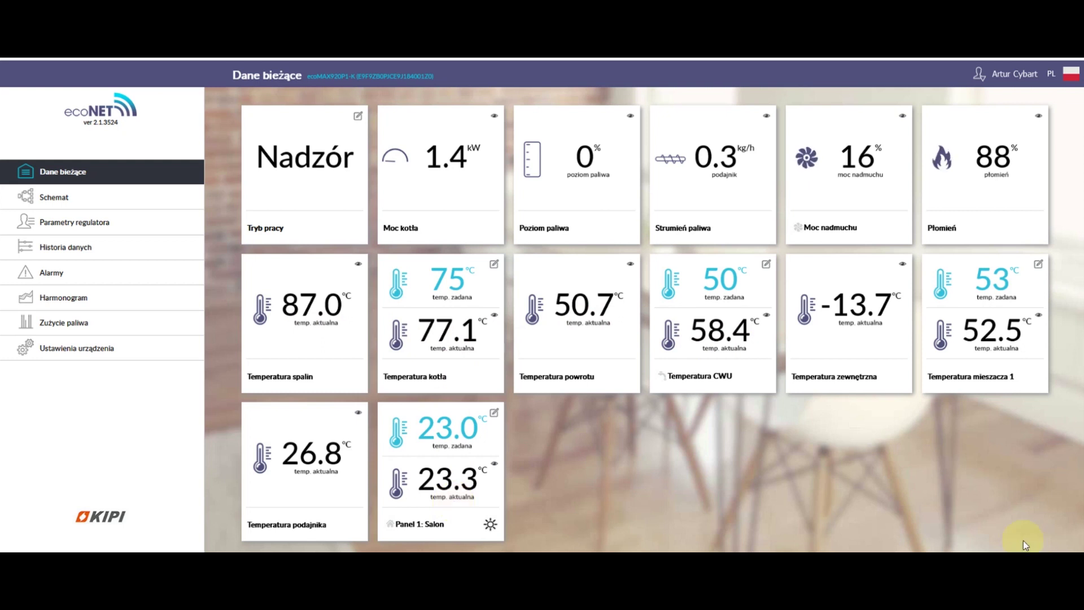
mouse_move(1050, 559)
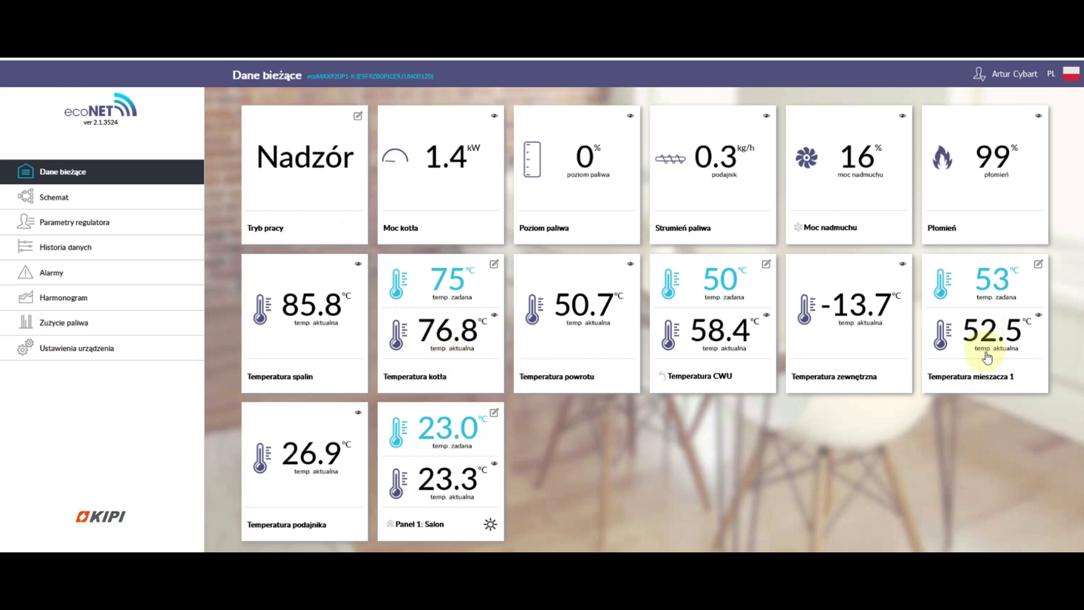
click(90, 225)
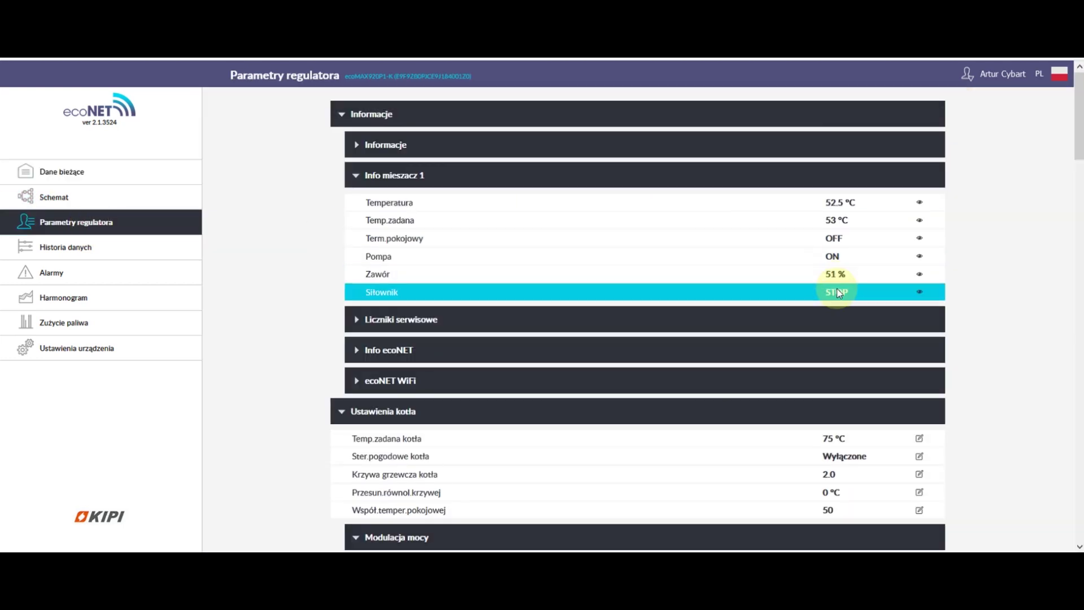
click(84, 331)
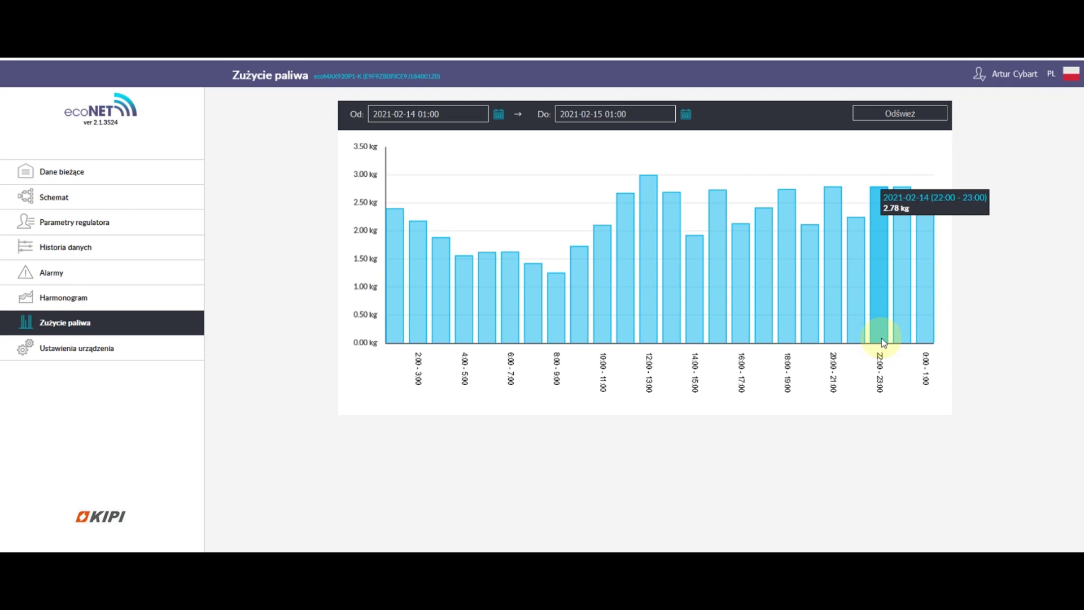
click(414, 118)
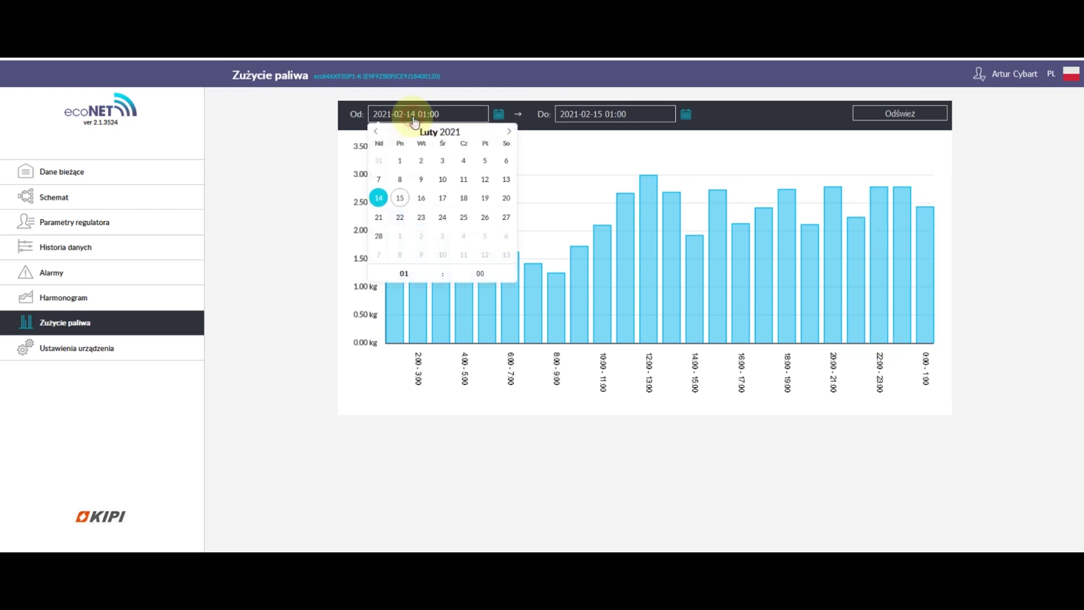
click(506, 181)
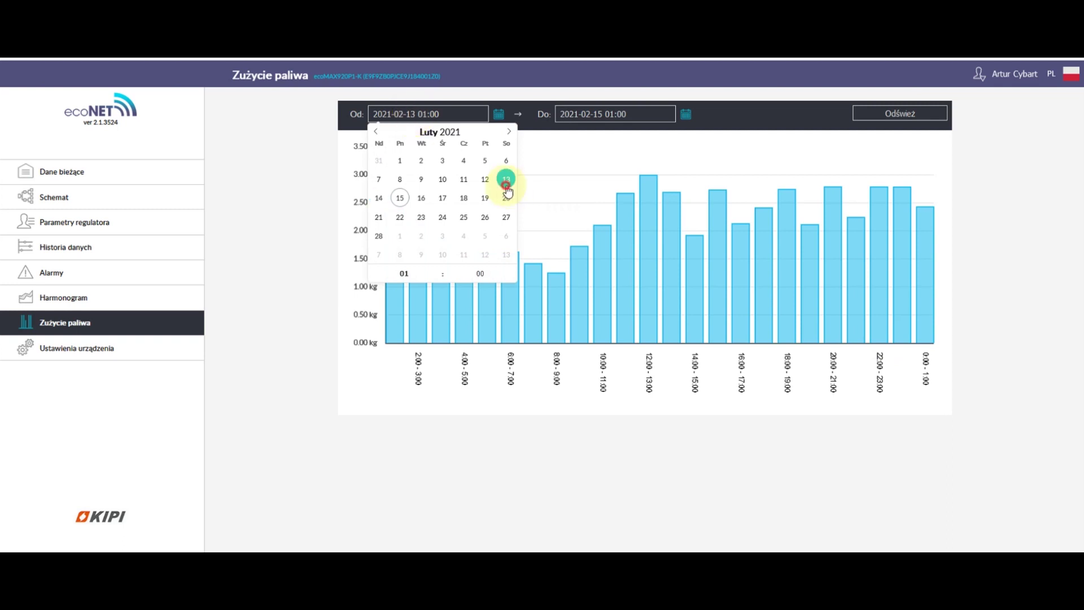
click(881, 120)
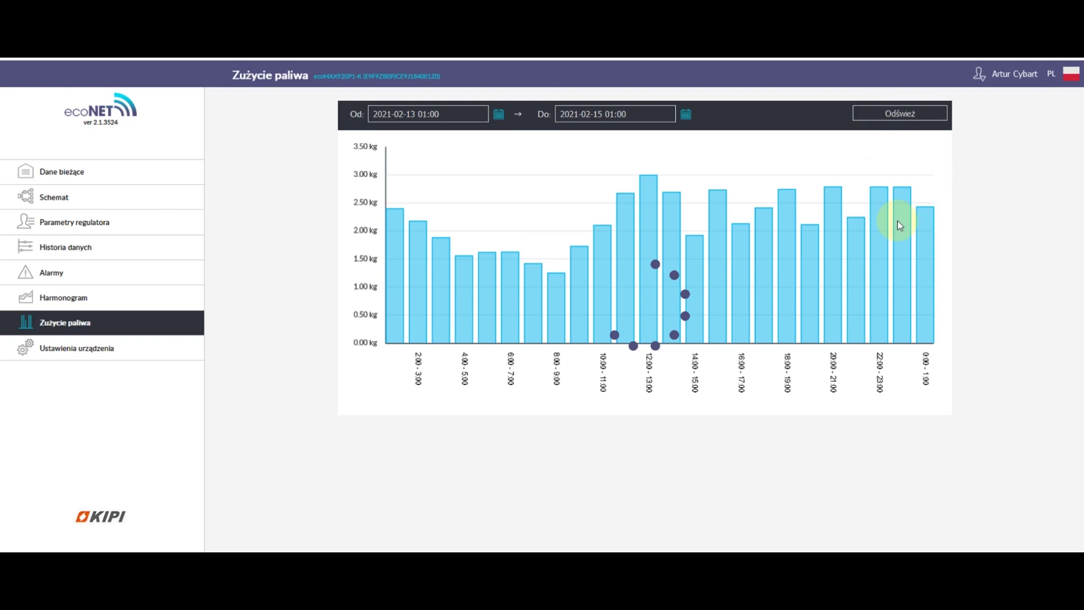
Compare the daily fuel consumption bars for 2021-02-13 and 2021-02-14
mouse_move(831, 263)
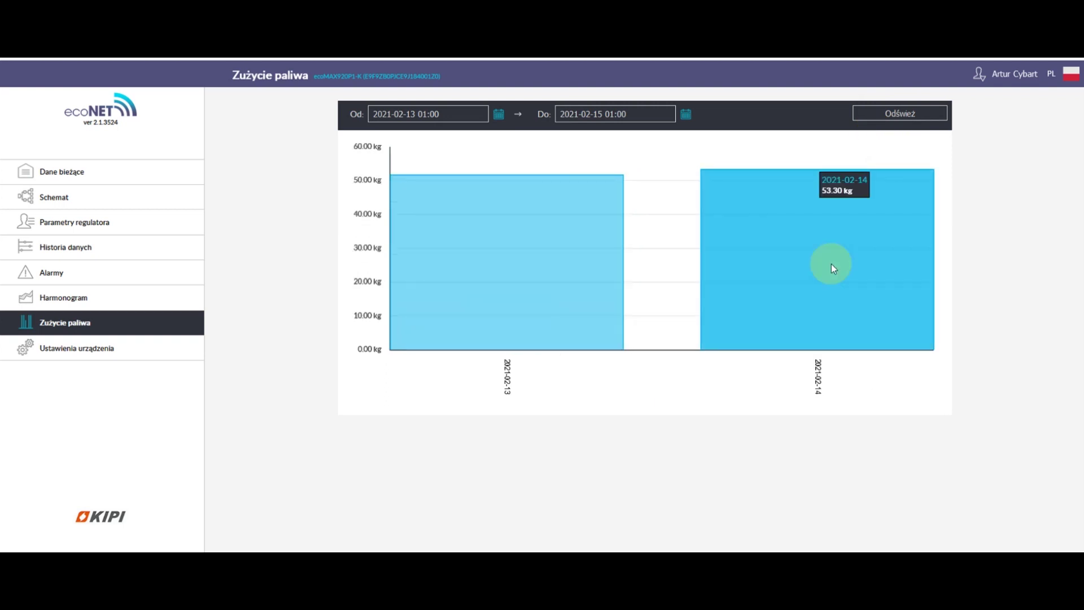
mouse_move(527, 262)
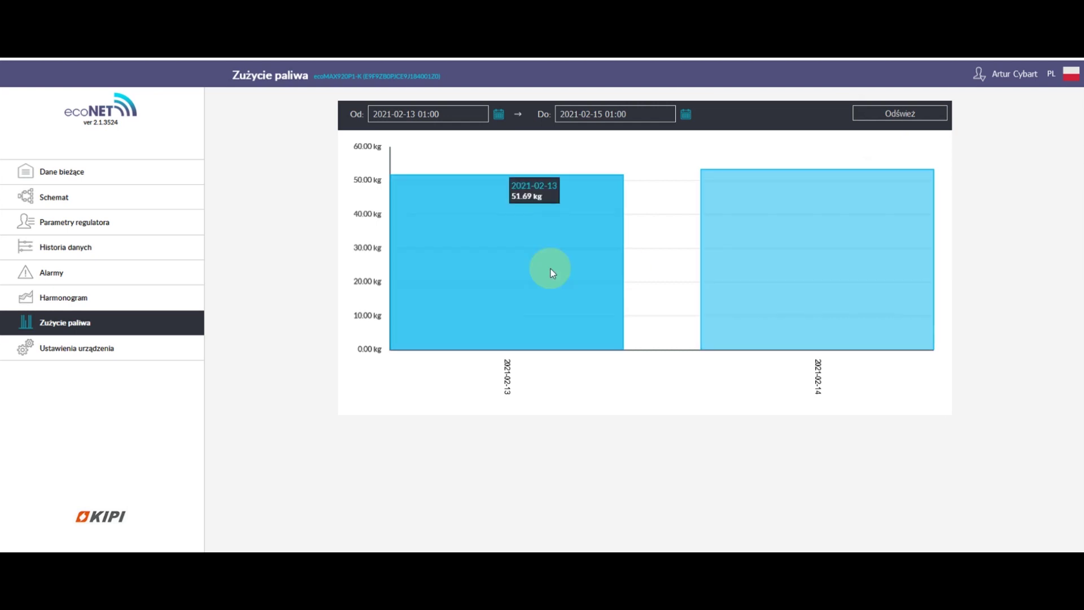
mouse_move(785, 293)
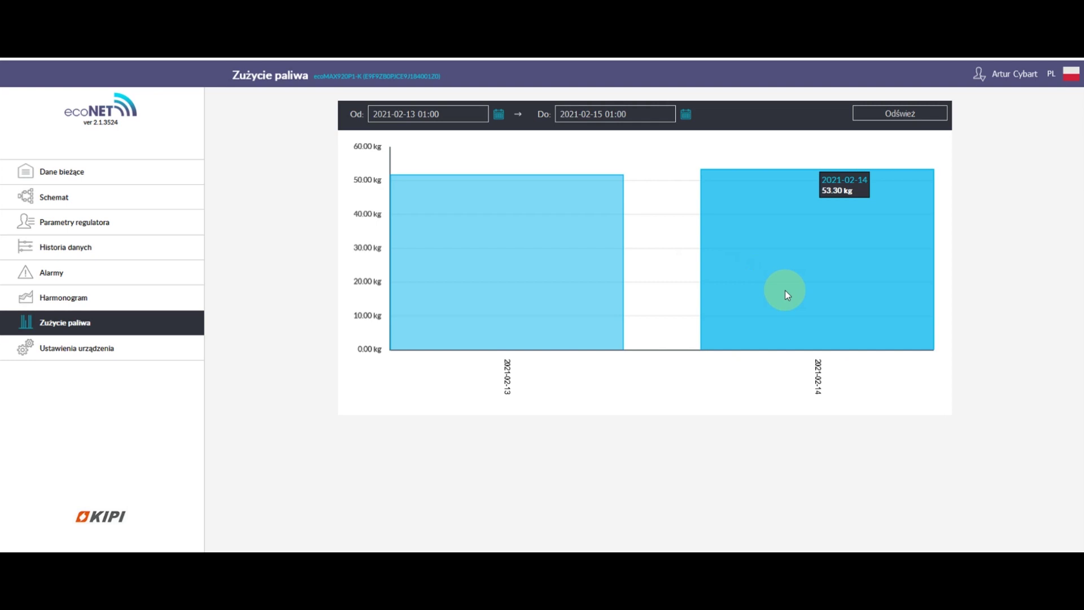
mouse_move(563, 295)
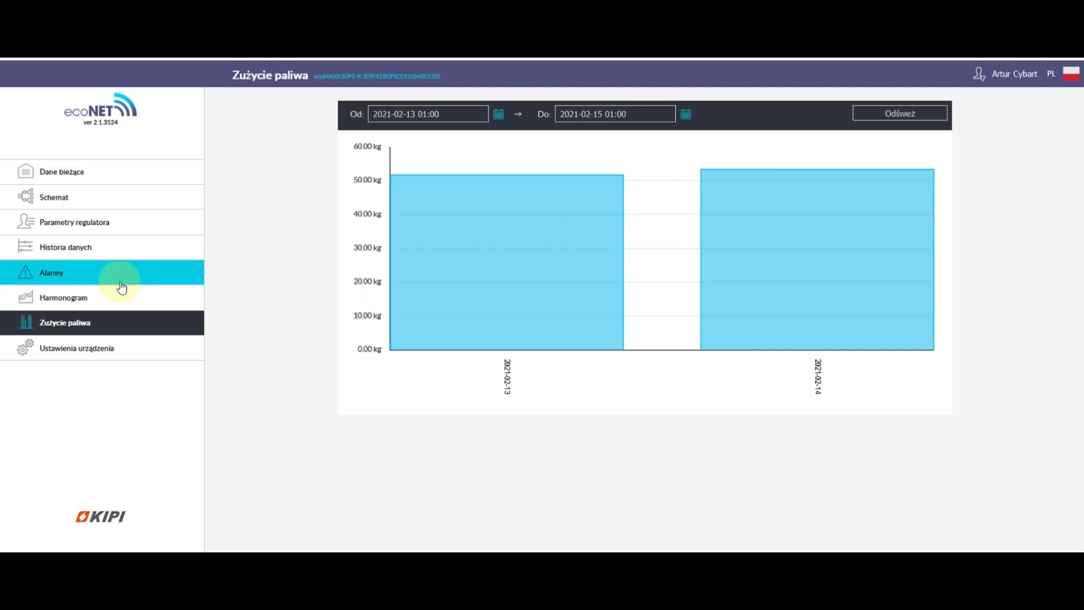
click(102, 251)
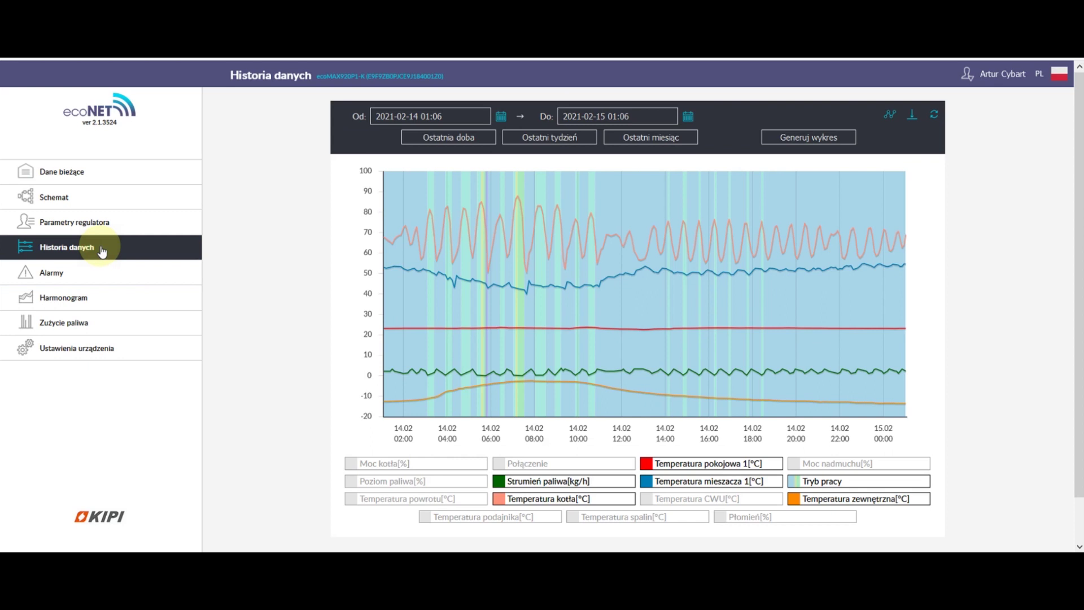
mouse_move(619, 386)
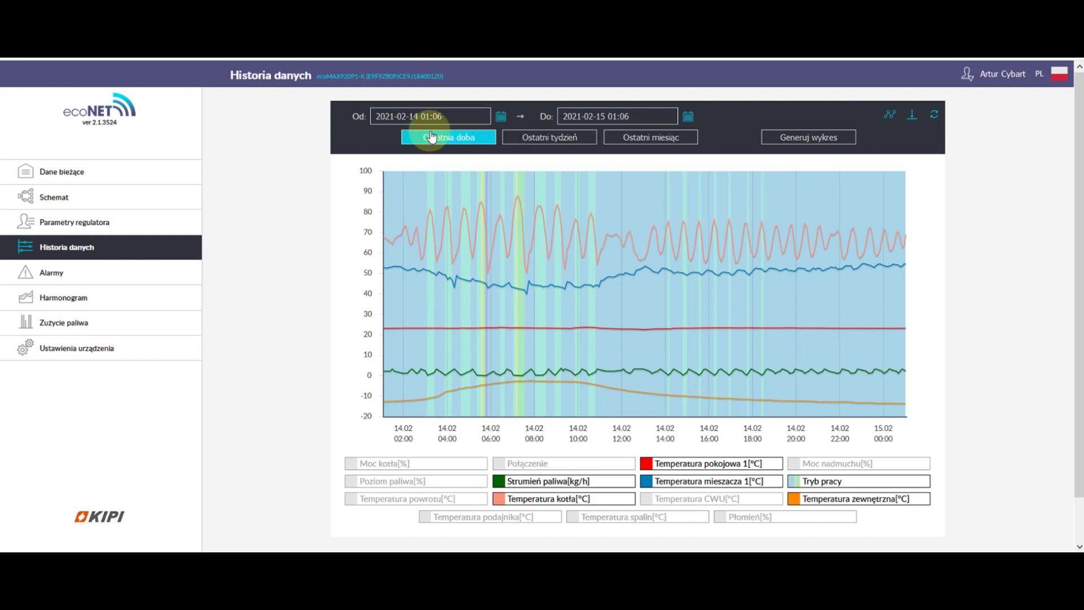
click(416, 116)
click(515, 275)
click(516, 275)
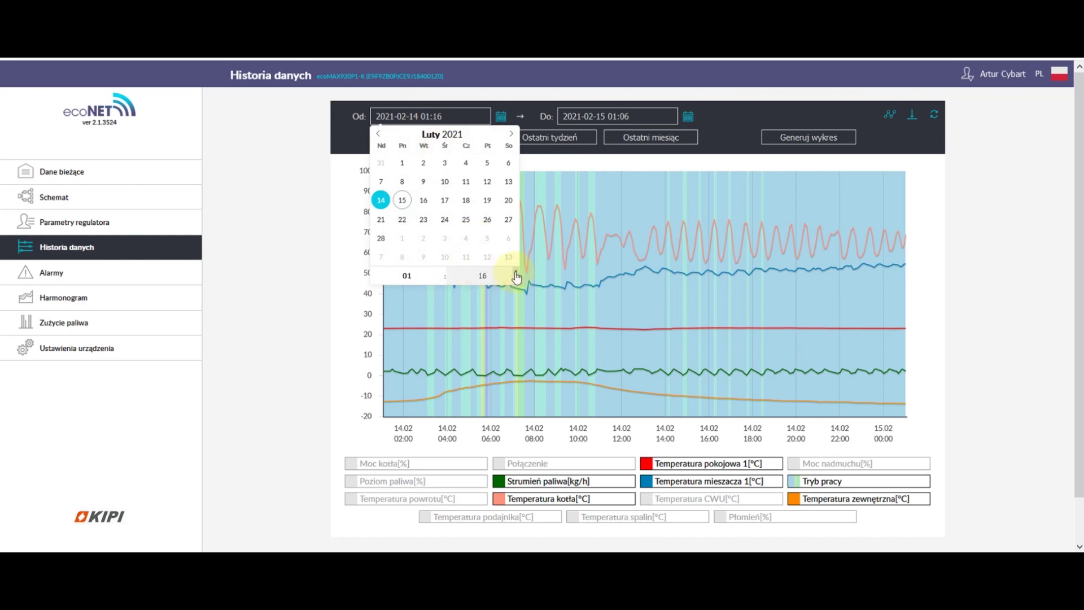
click(619, 116)
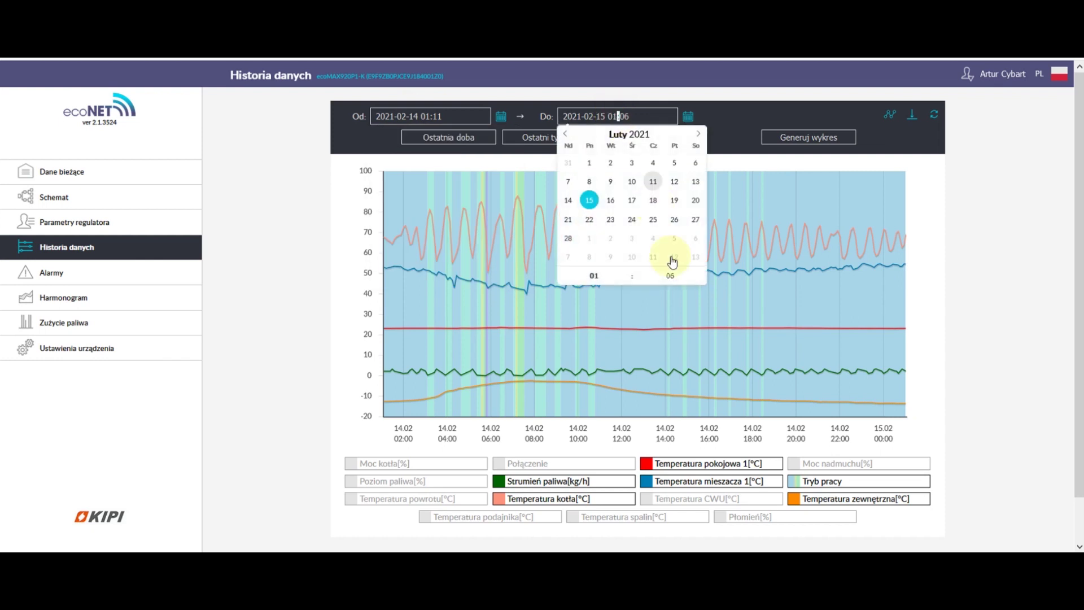
click(702, 273)
click(761, 134)
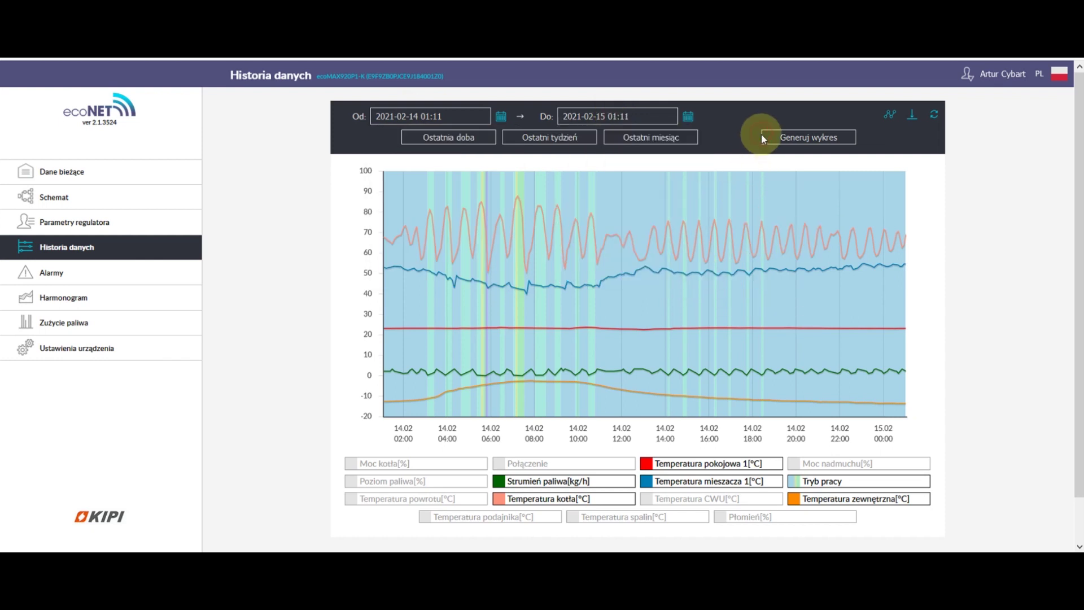
click(770, 137)
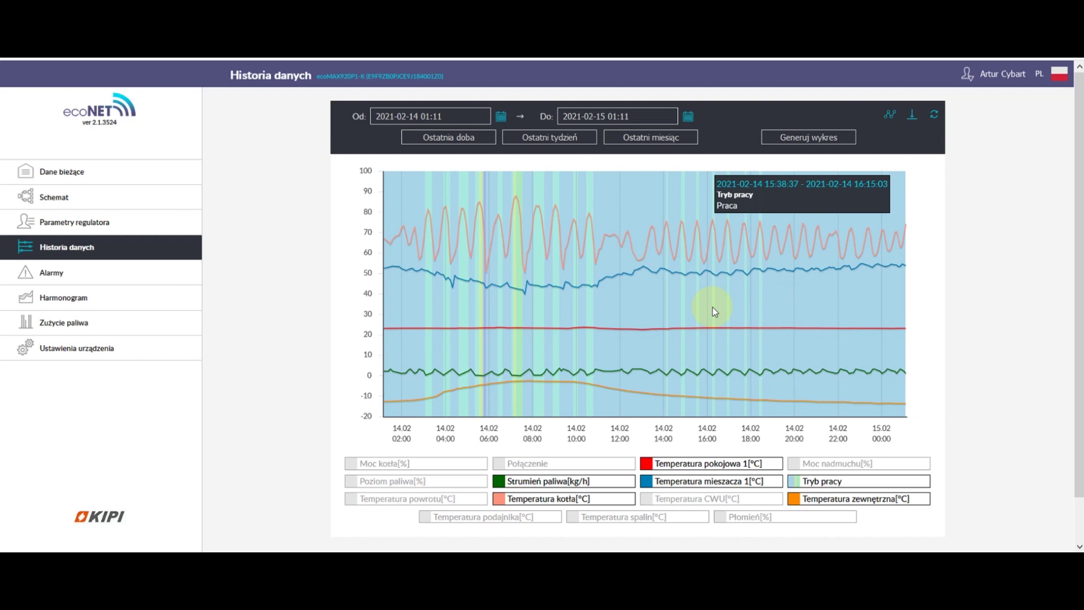
Add the flue gas temperature (Temperatura spalin) and return temperature (Temperatura powrotu) series to the history chart
click(673, 518)
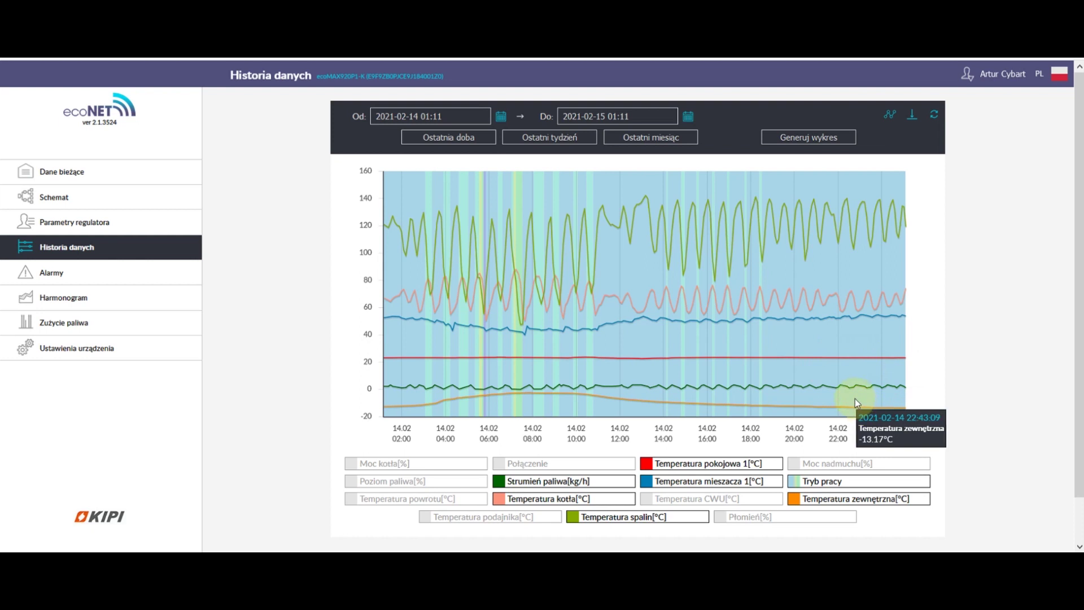
click(477, 501)
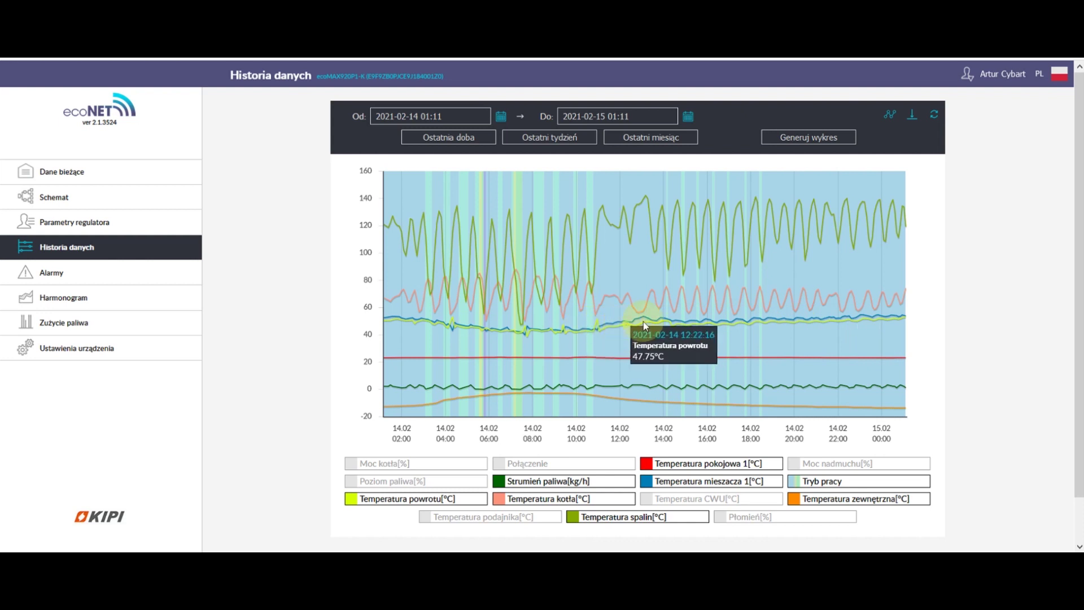
Review the current readings and the regulator parameters for mixer 1, power modulation, supervision (Nadzór) and boiler limits
click(59, 171)
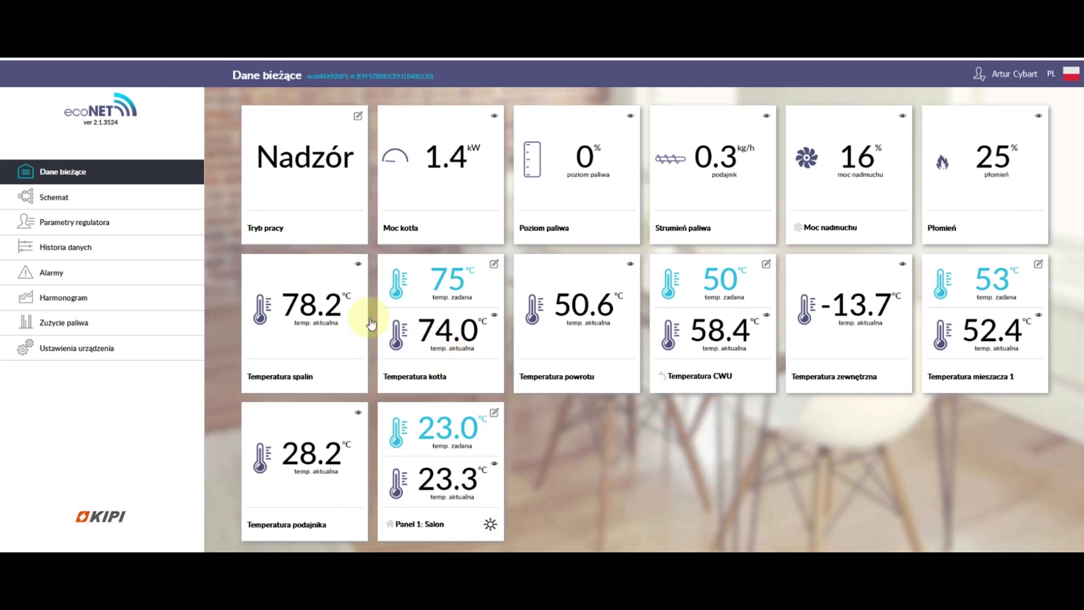
click(74, 222)
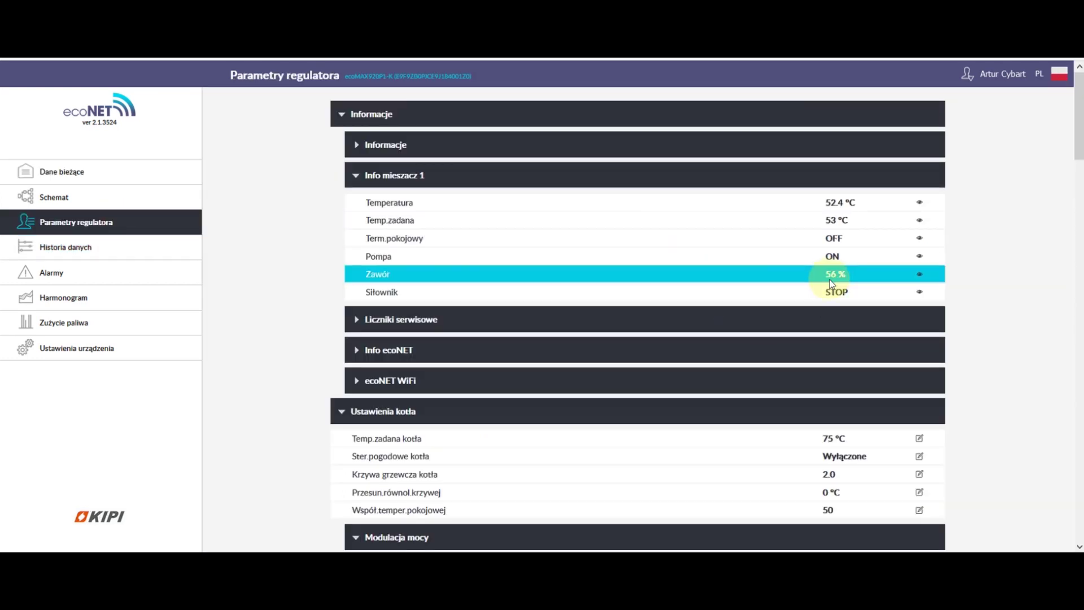
scroll(835, 314, down, 3)
scroll(841, 334, down, 3)
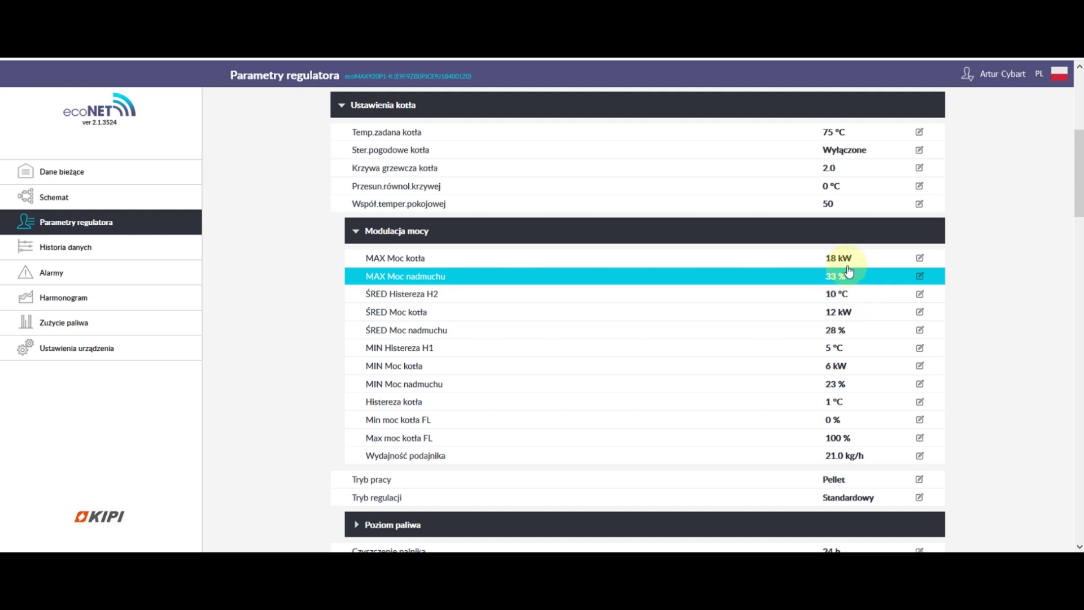
scroll(638, 319, down, 8)
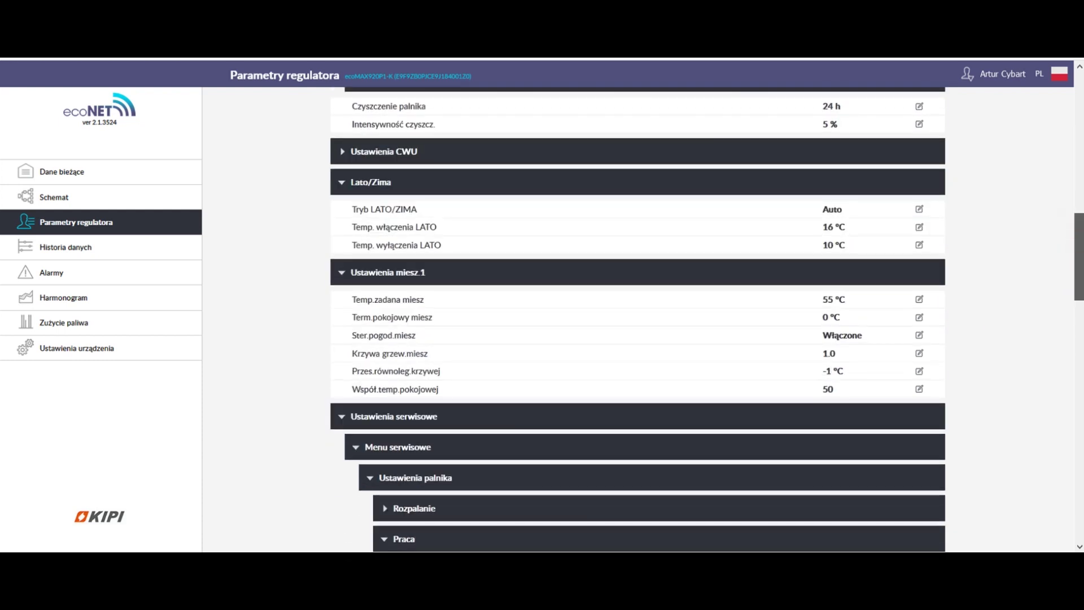
drag(1078, 291, 1080, 407)
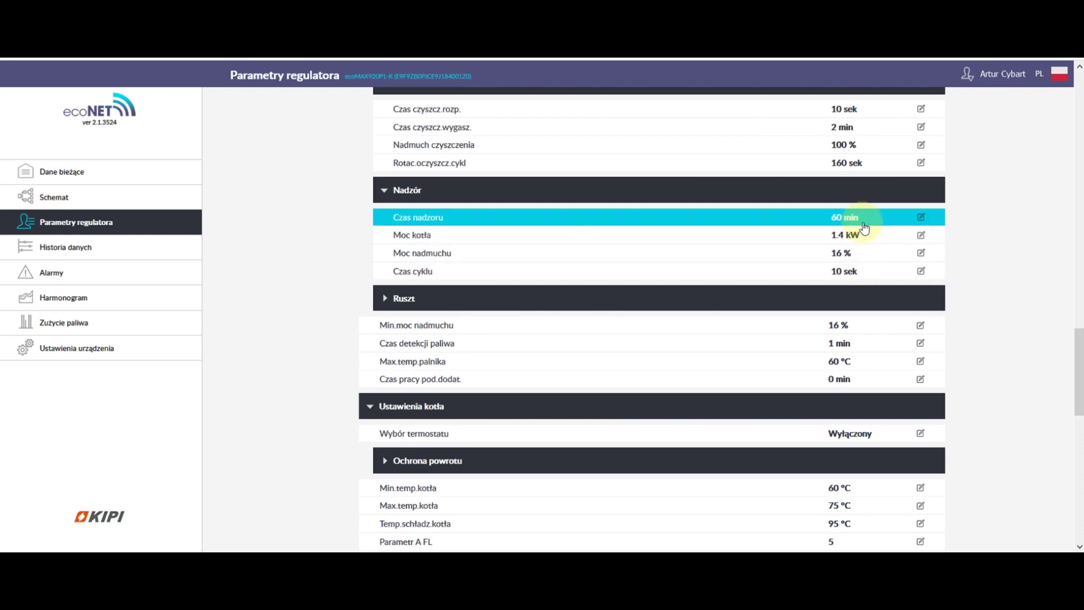
drag(1073, 351, 1075, 413)
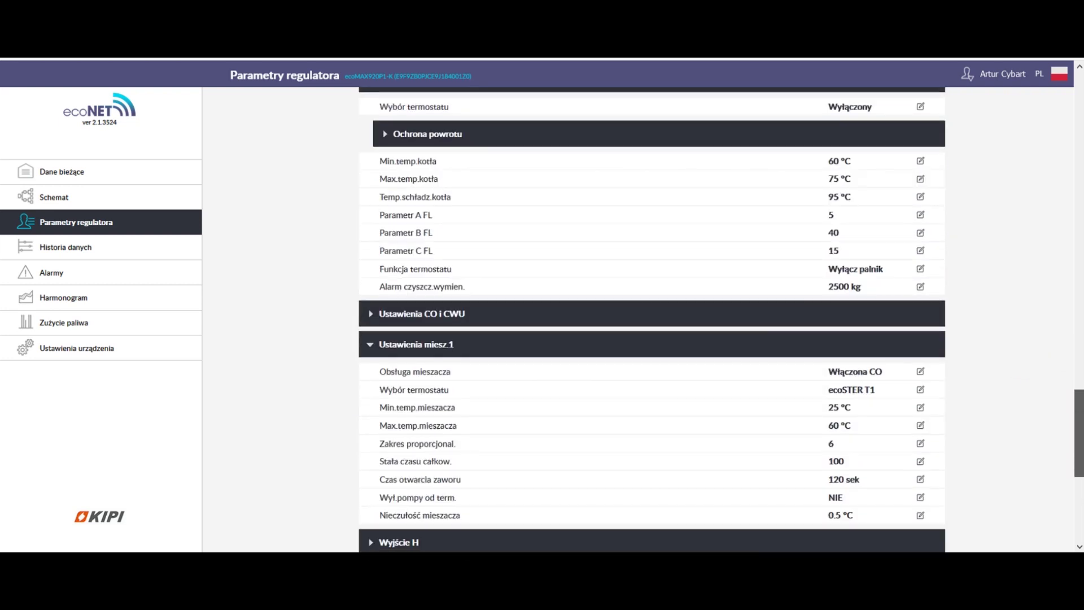
drag(1075, 413, 1051, 87)
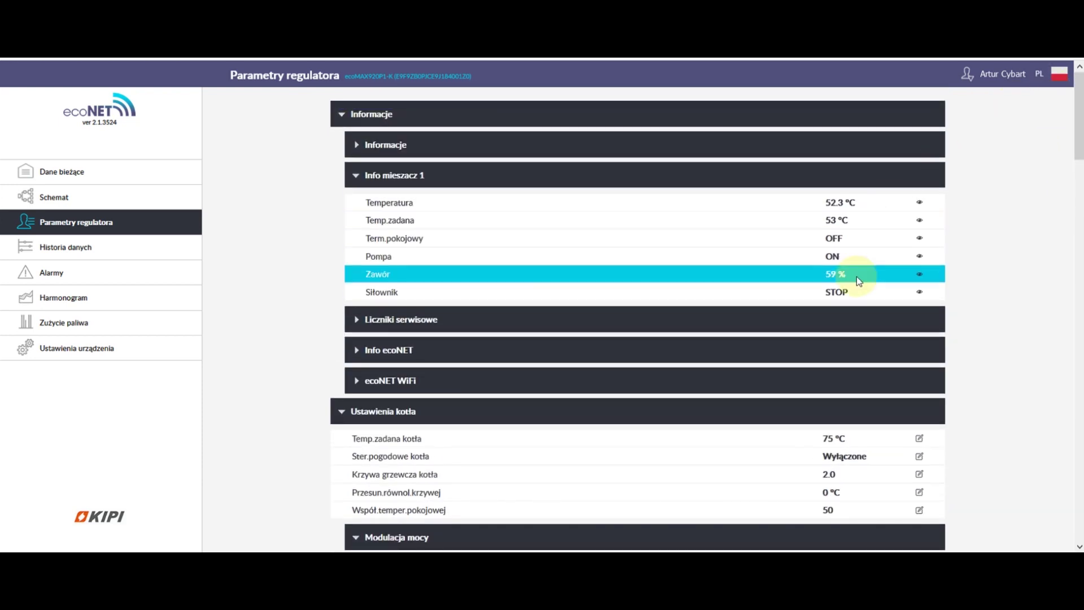
Return to the current boiler readings and check the system date and time
click(113, 171)
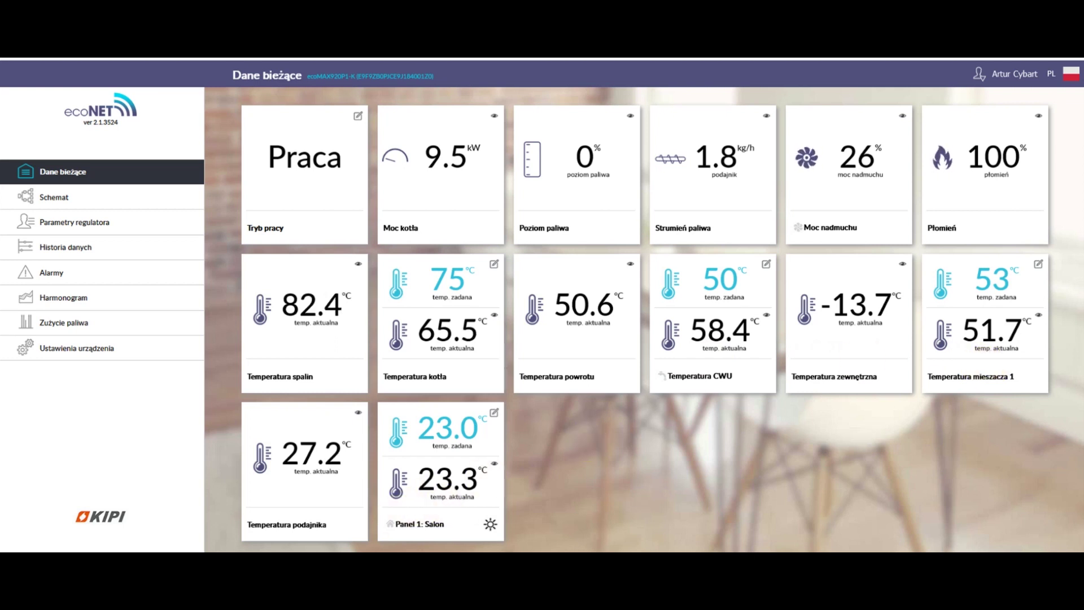
key(super+alt+d)
key(super+alt+d)
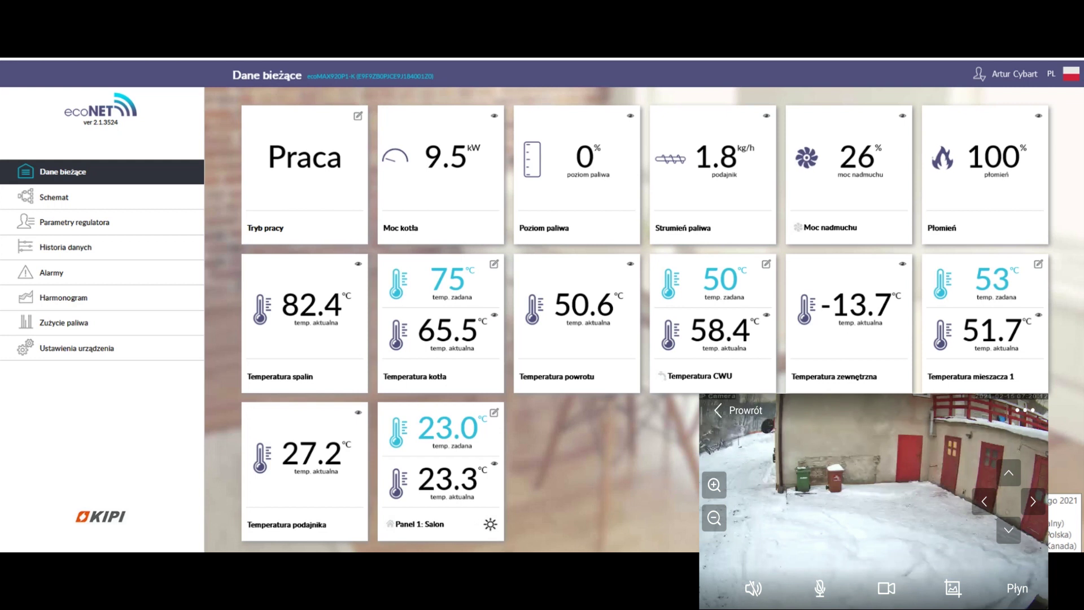
Tilt and pan the outdoor camera to inspect the building wall, the row of red doors and the snowy driveway
click(1008, 472)
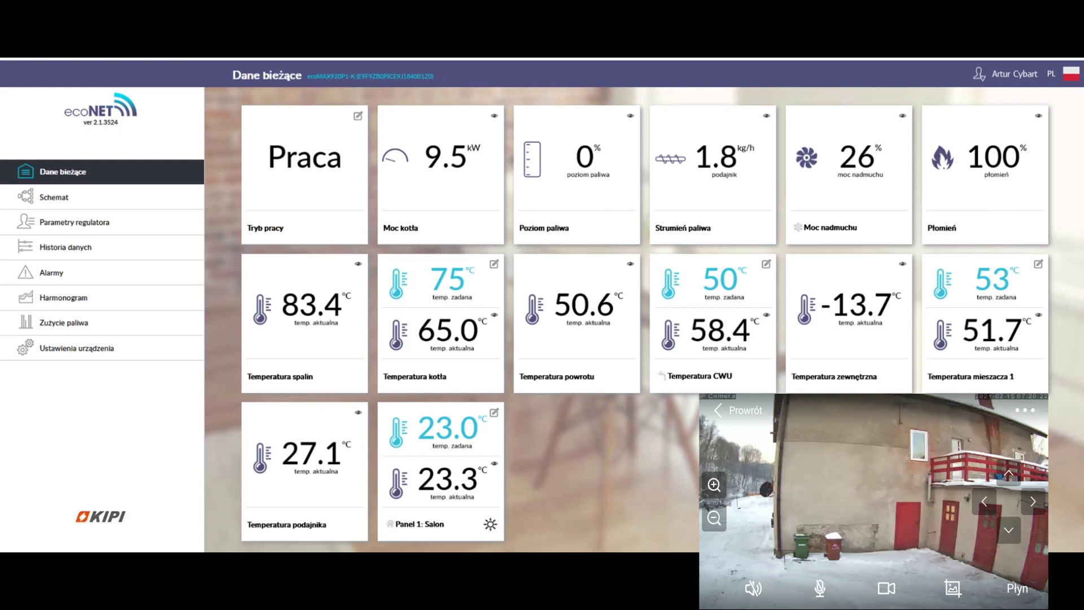
click(1010, 533)
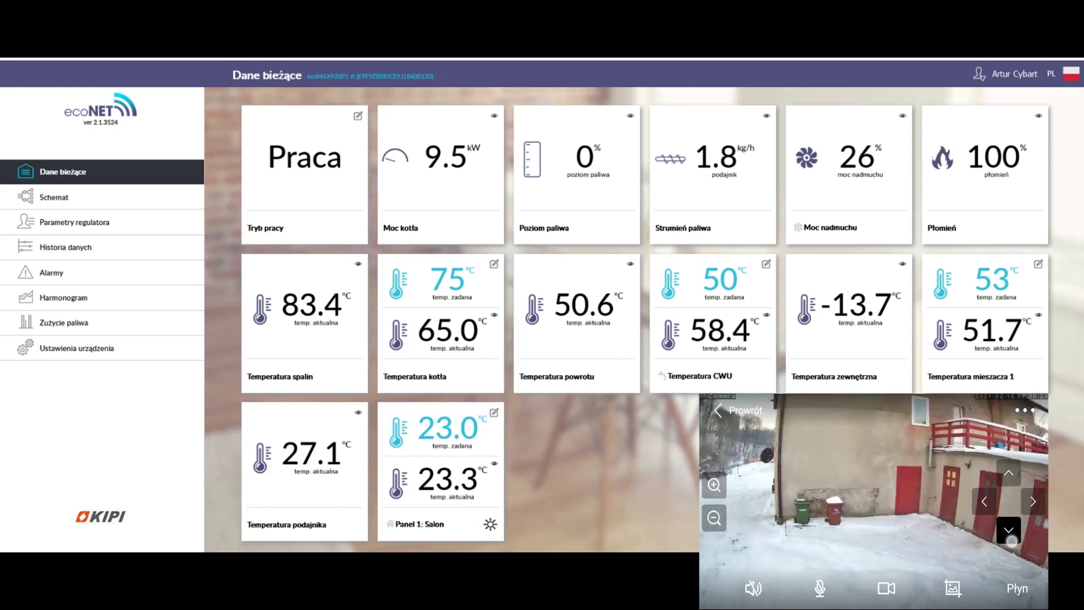
click(1008, 473)
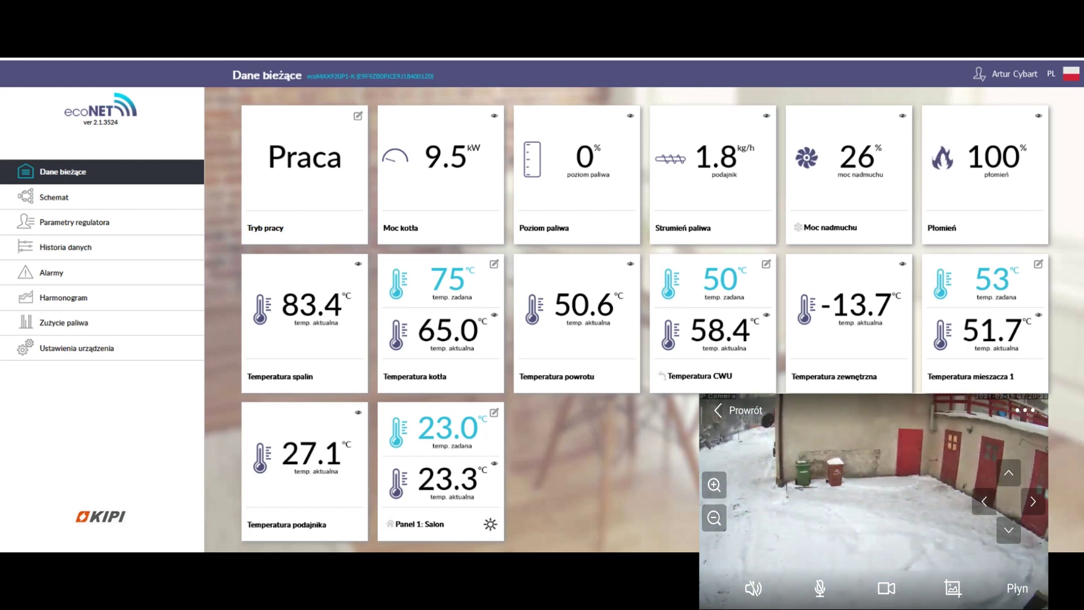
click(1009, 473)
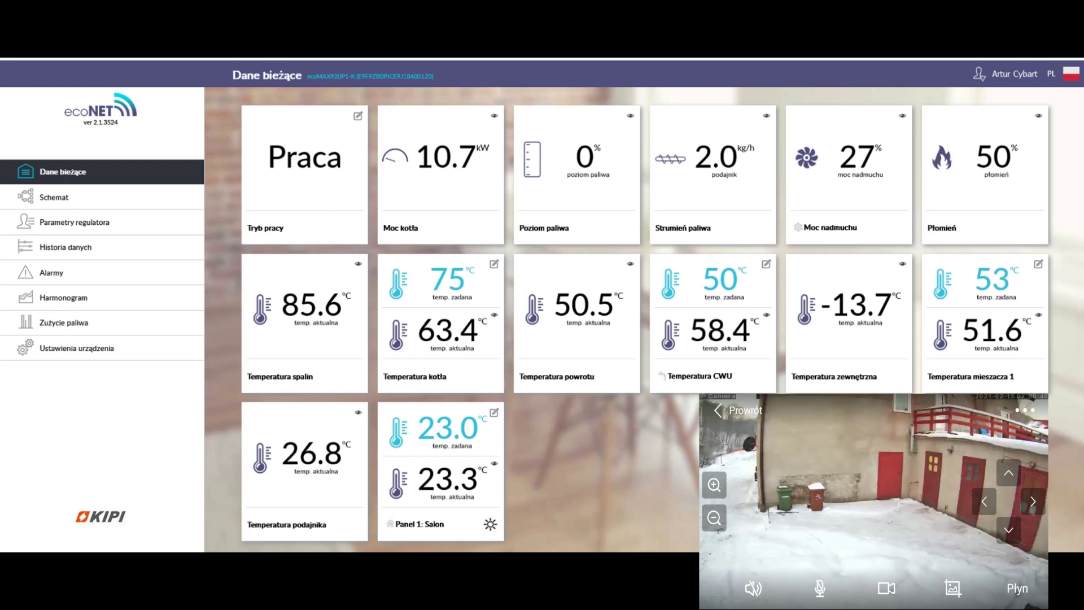
click(1033, 502)
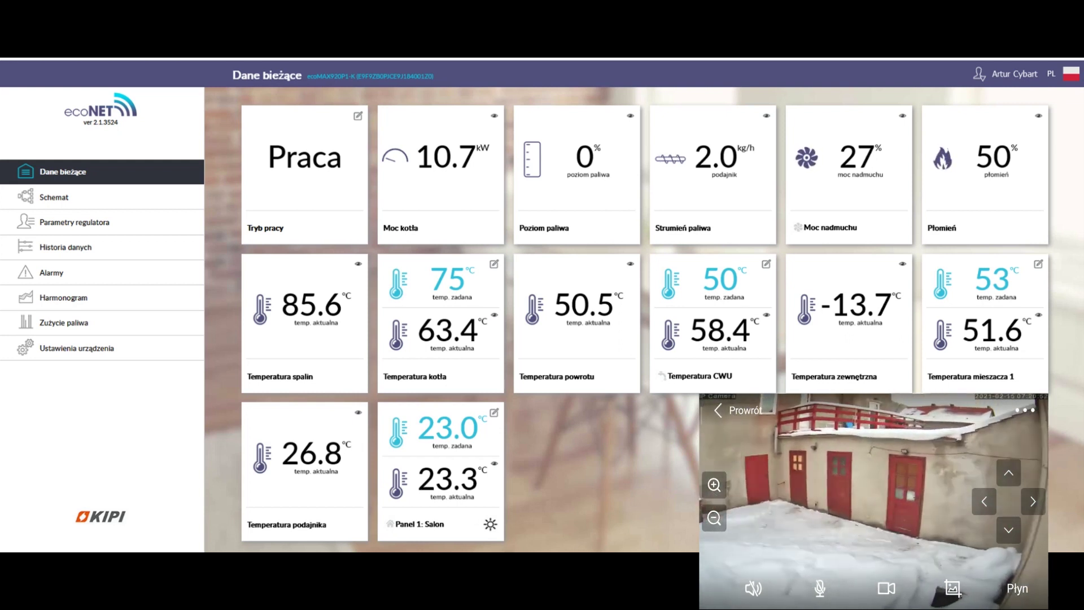
click(988, 505)
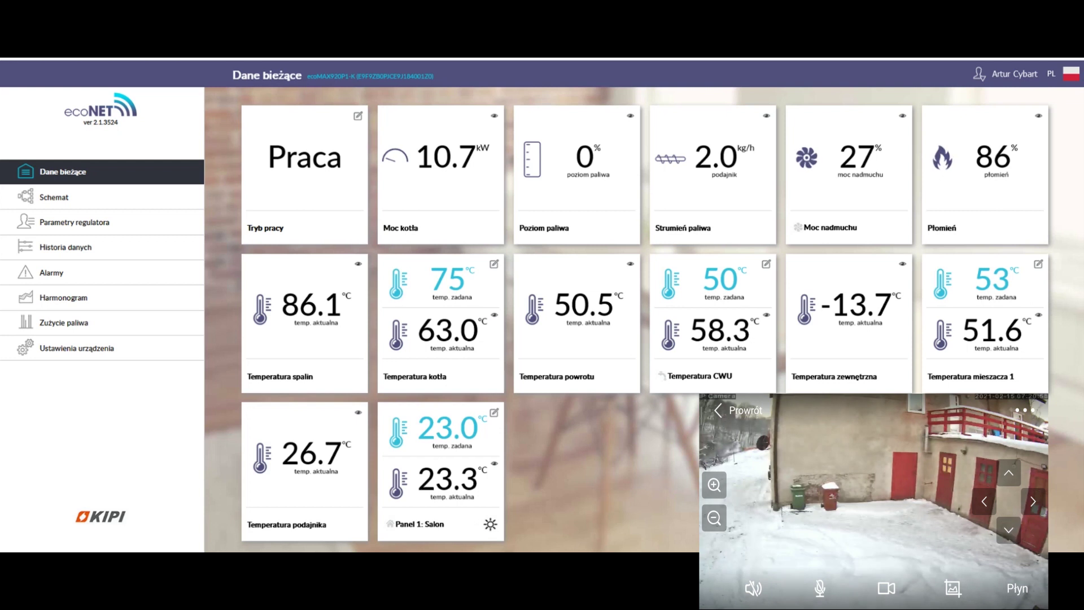
click(1008, 530)
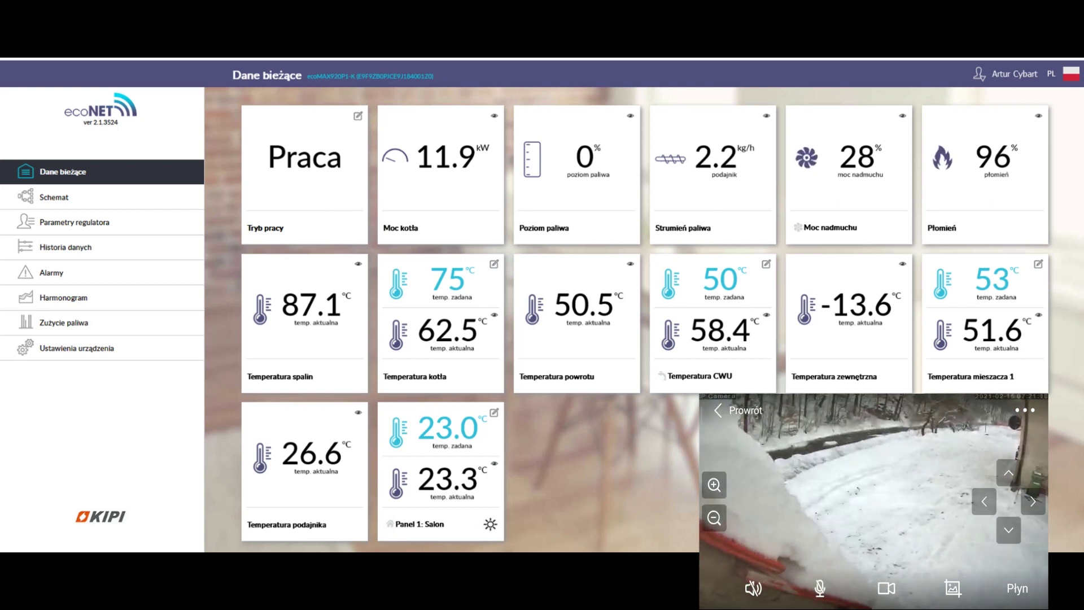
Aim the outdoor camera back at the building to view its facade, red balcony and roofline
click(1033, 504)
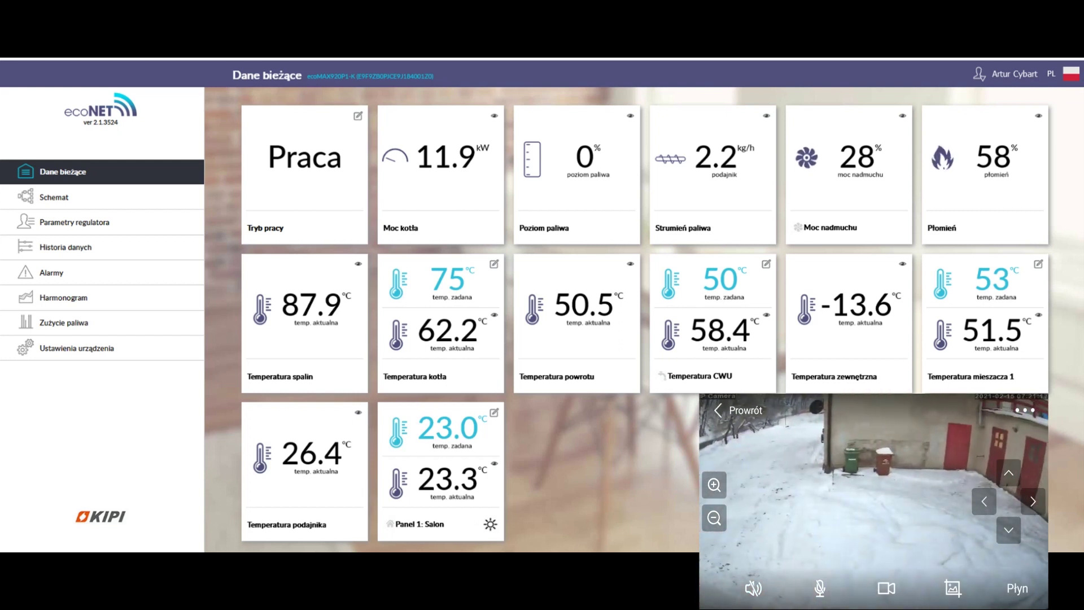
click(1009, 473)
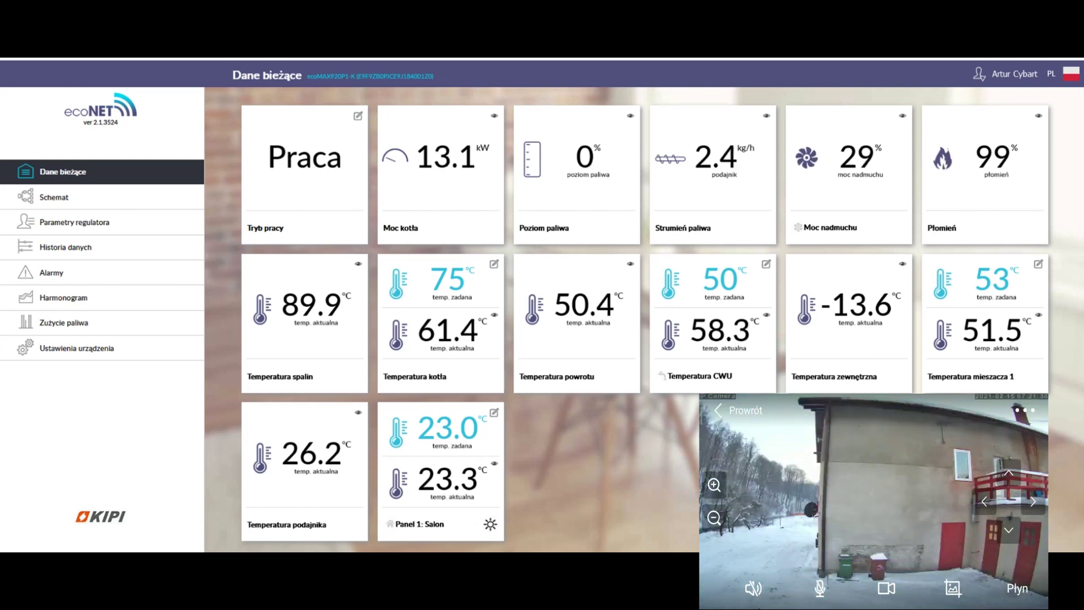
click(1010, 533)
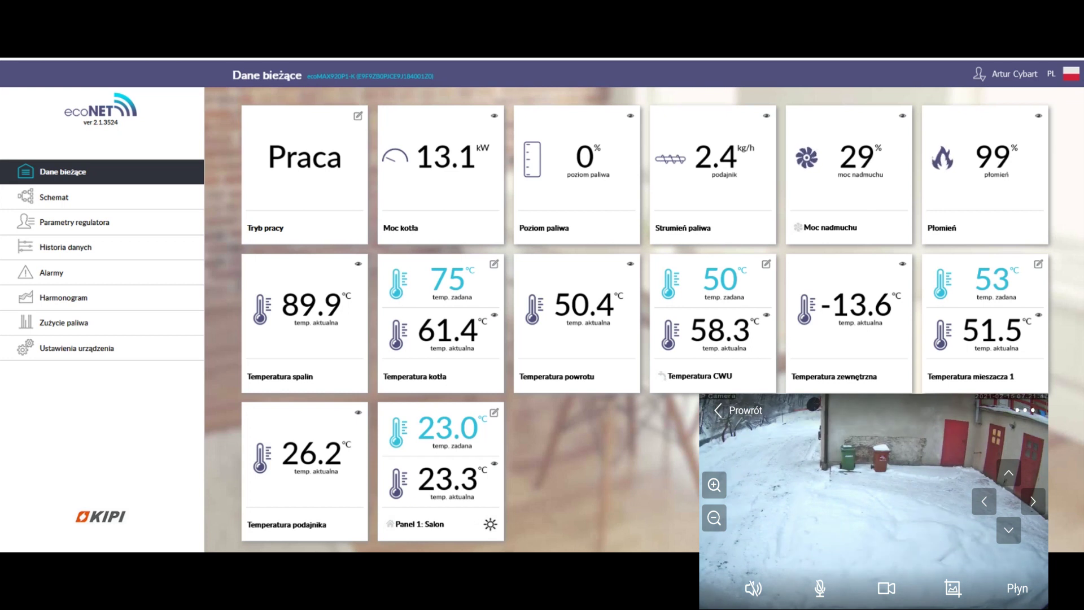
click(1014, 480)
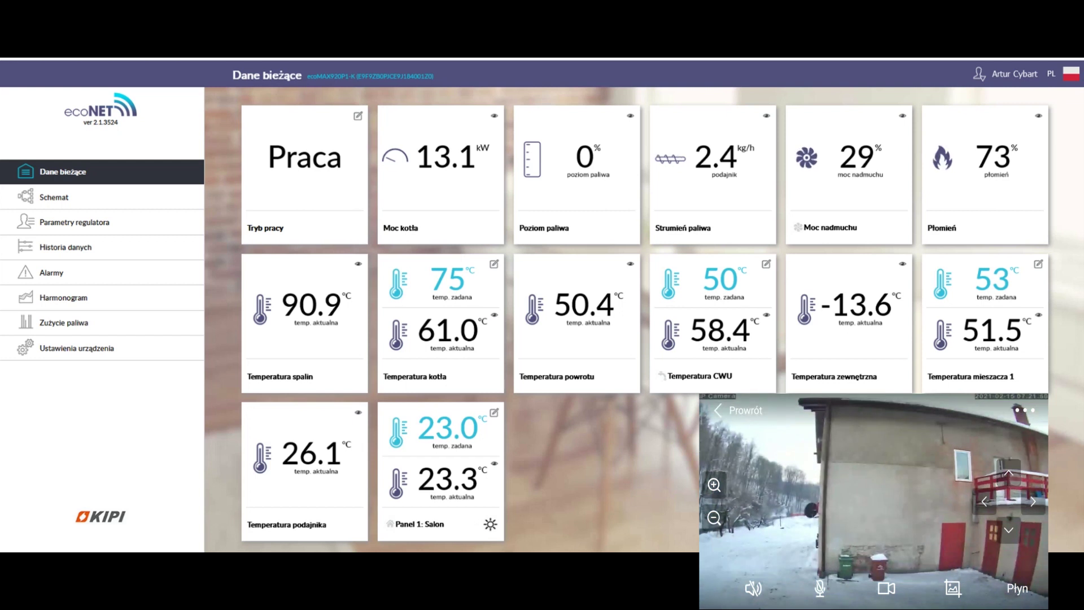
click(1033, 503)
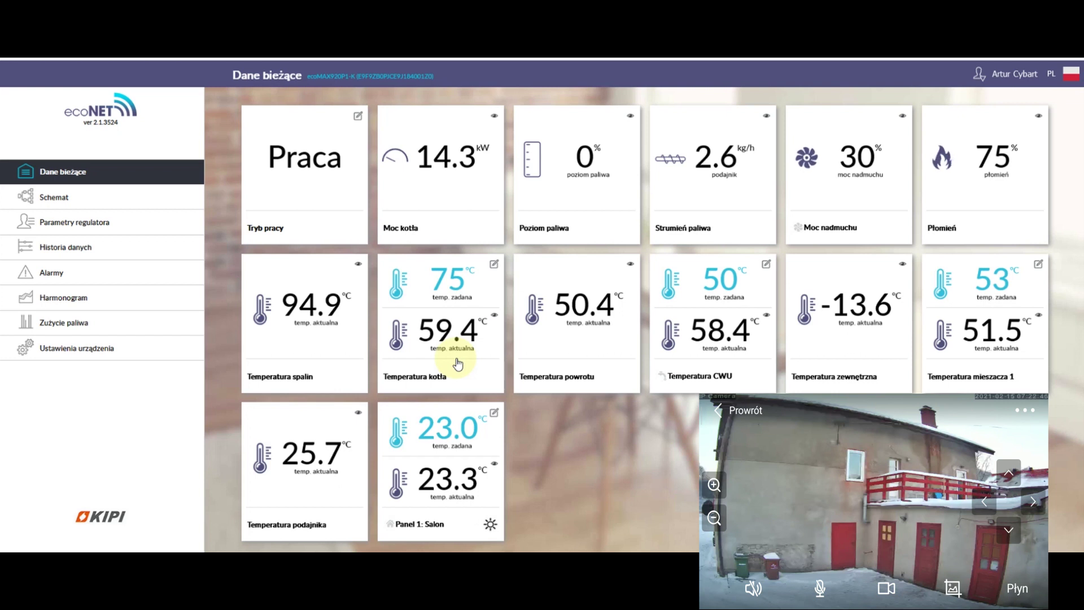
click(988, 507)
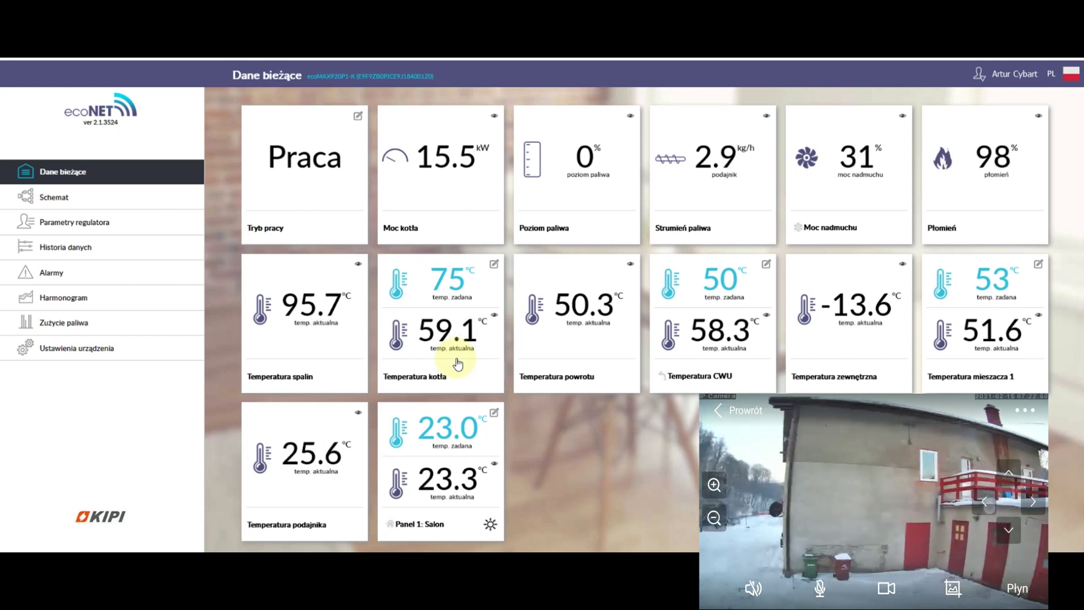
click(1034, 502)
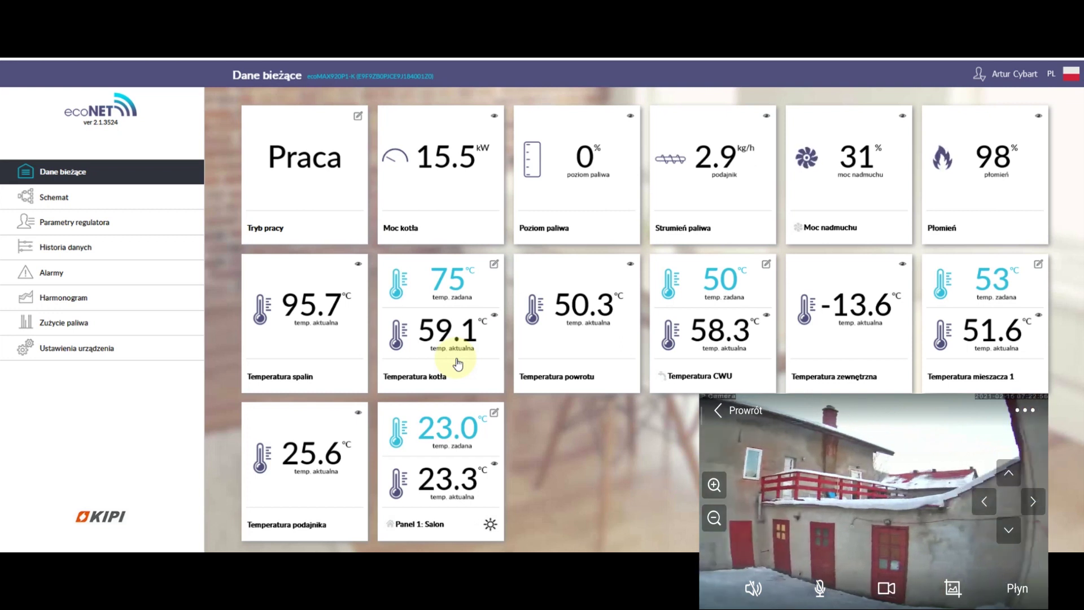
Pan the outdoor camera along the building towards the bins, and check the mixer 1 information before returning to the current boiler readings
click(985, 501)
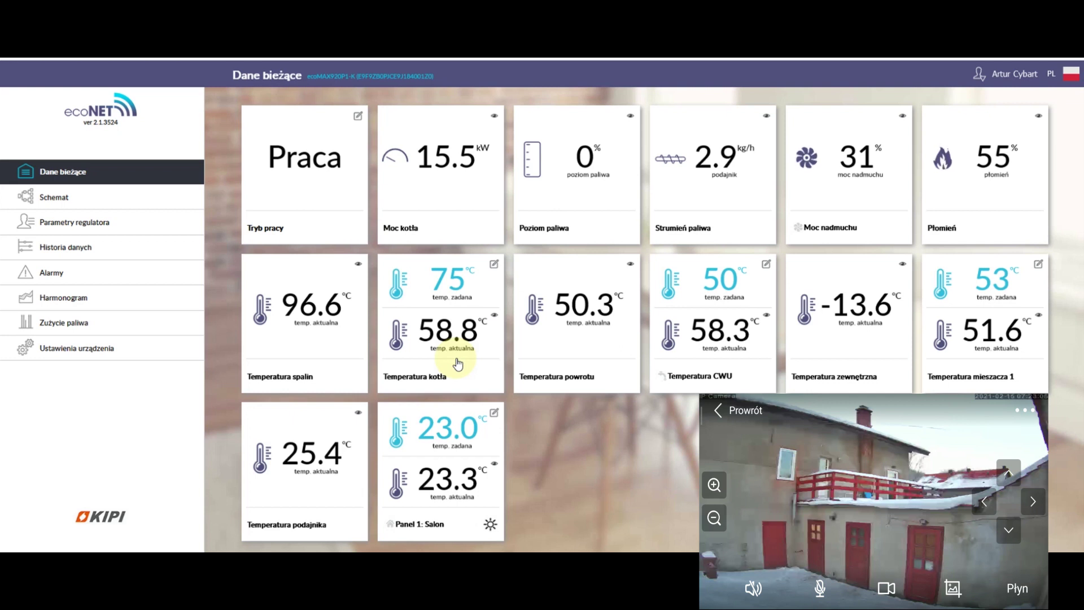
click(990, 501)
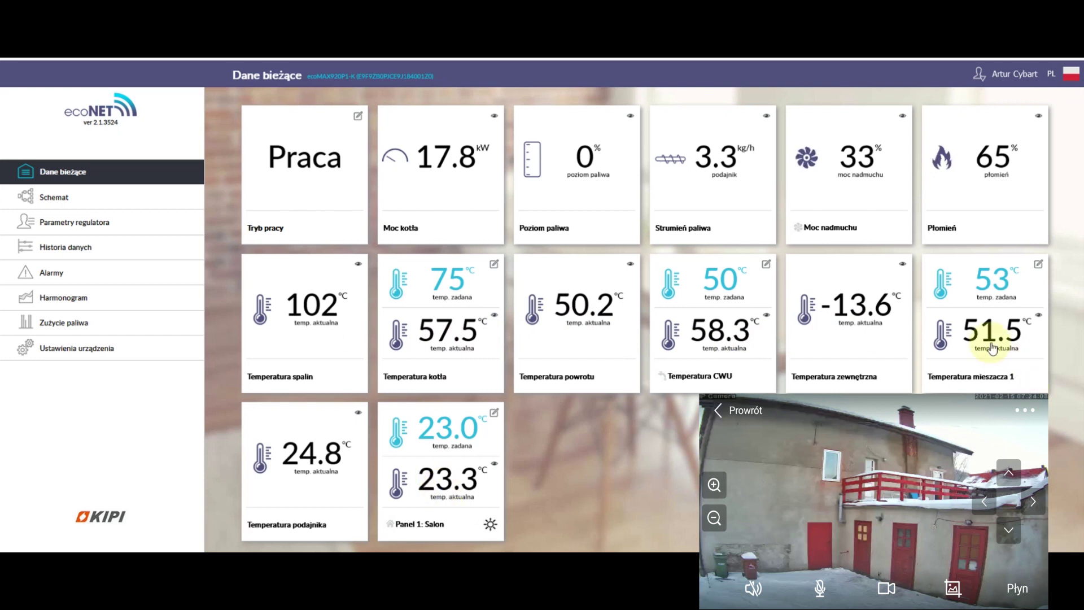
click(135, 225)
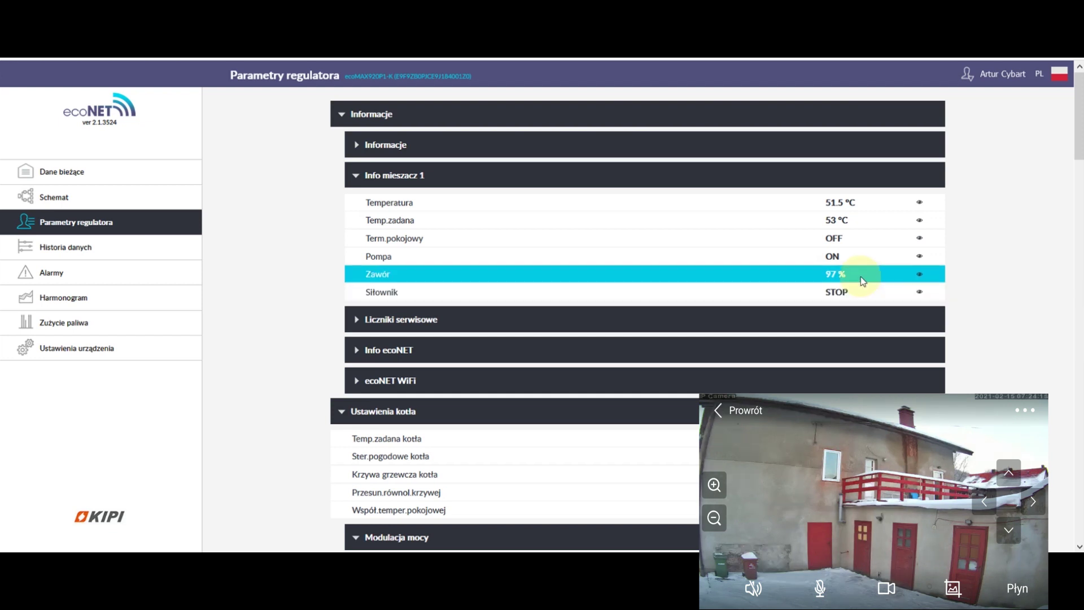
click(87, 171)
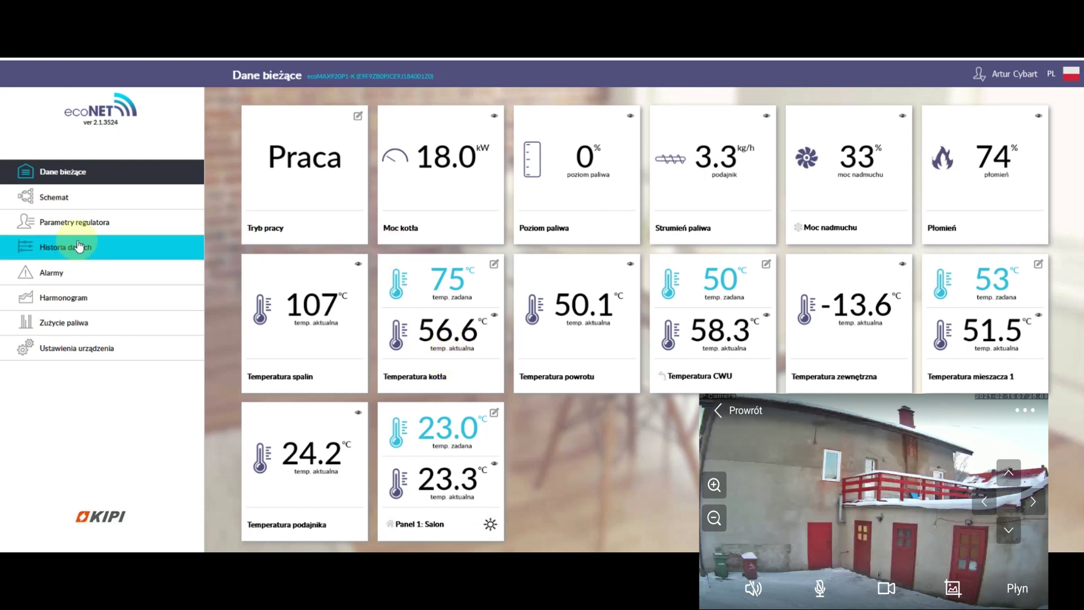
Review the regulator's boiler, power modulation, mixer 1 and service settings, and expand the service CO and CWU settings to examine the CO pump activation temperature
click(85, 220)
scroll(520, 364, down, 1)
scroll(520, 364, down, 3)
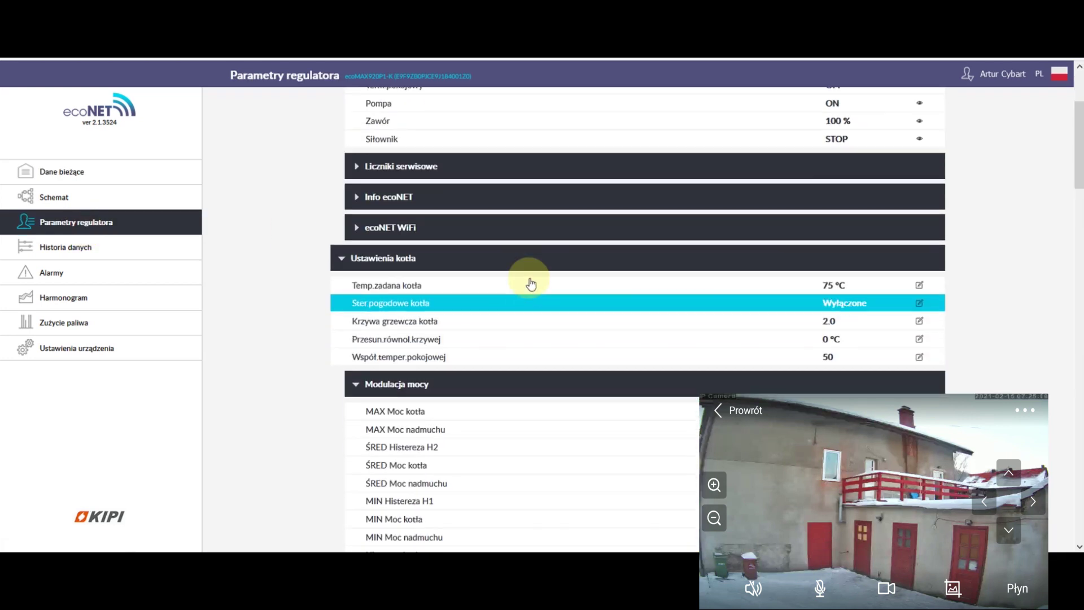
scroll(553, 292, down, 7)
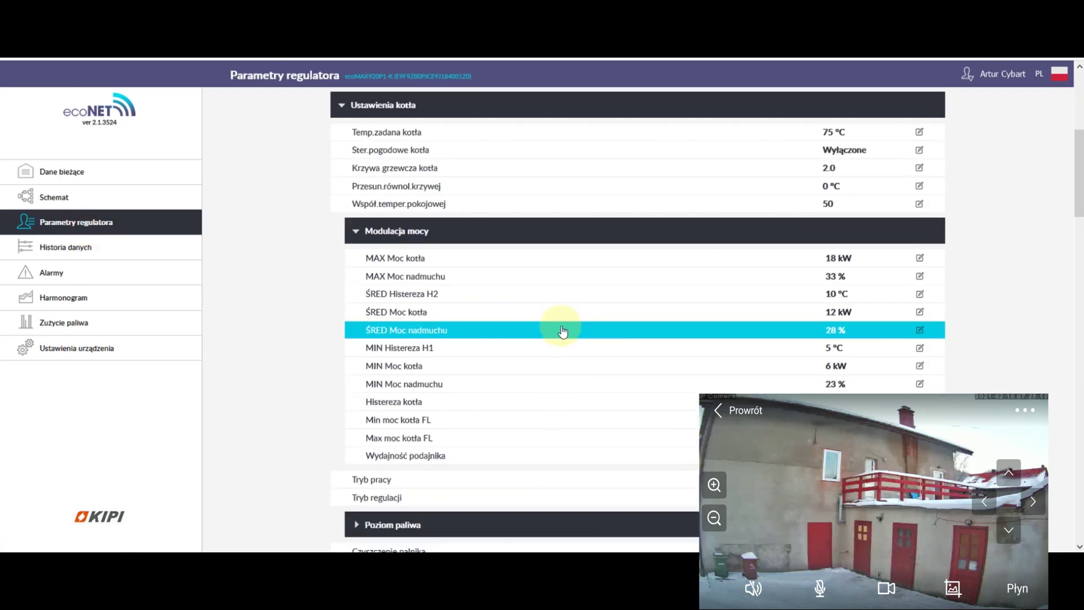
scroll(598, 371, down, 5)
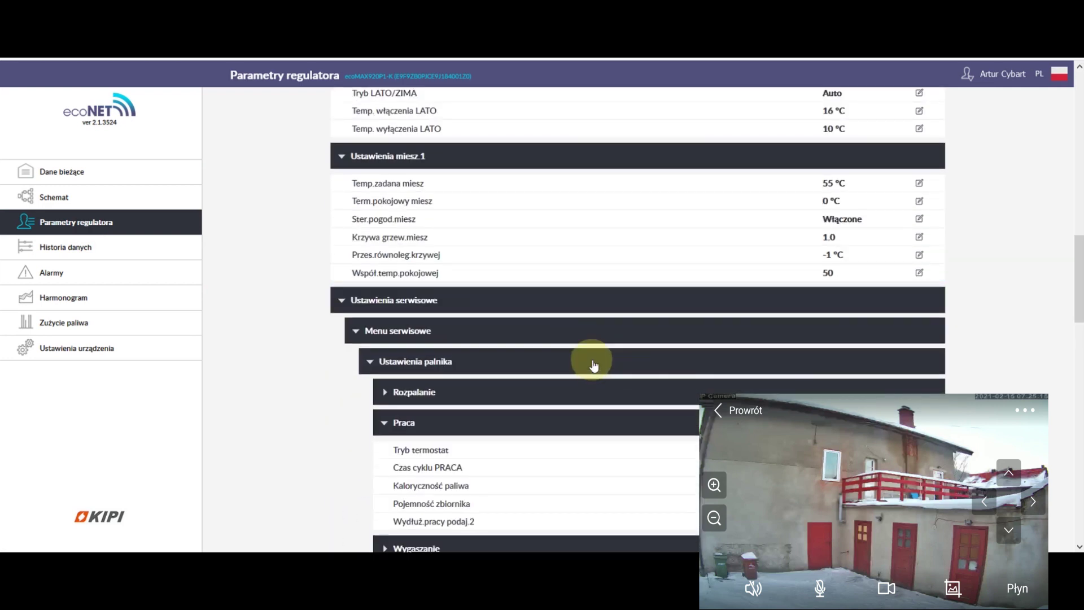
scroll(594, 367, down, 3)
scroll(594, 363, down, 8)
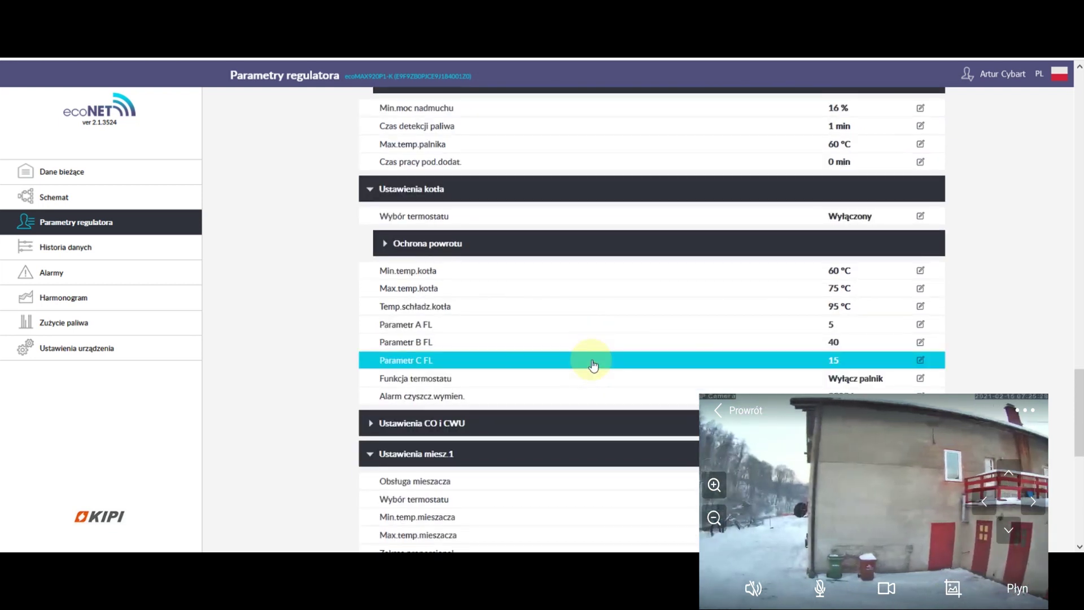
scroll(588, 359, down, 3)
click(591, 277)
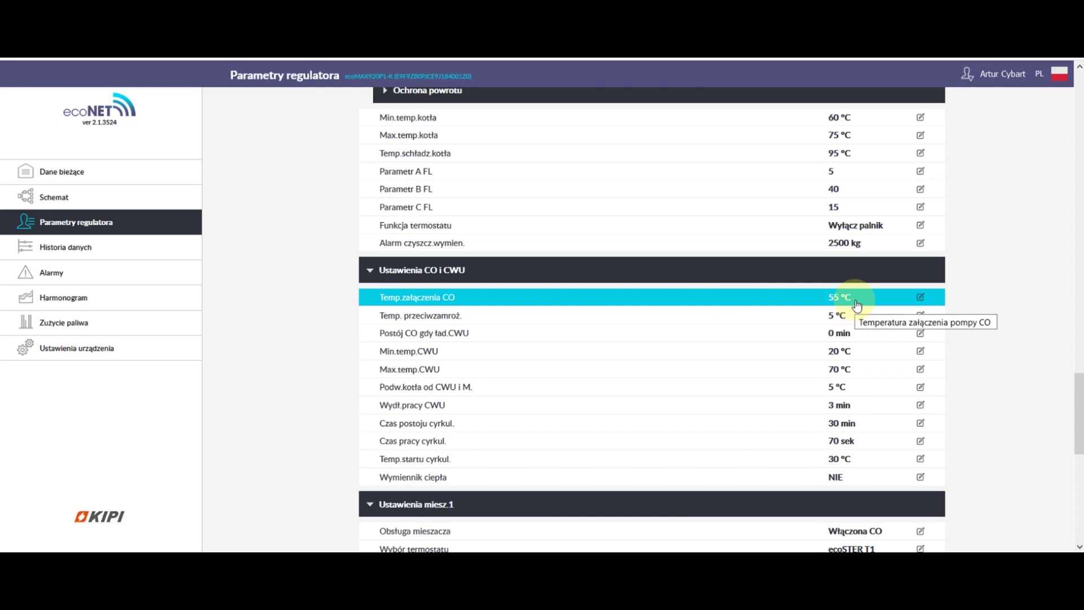
Monitor the mixer 1 temperature, valve and actuator status, comparing them repeatedly with the current boiler, return and flue gas readings
drag(1078, 410, 1078, 105)
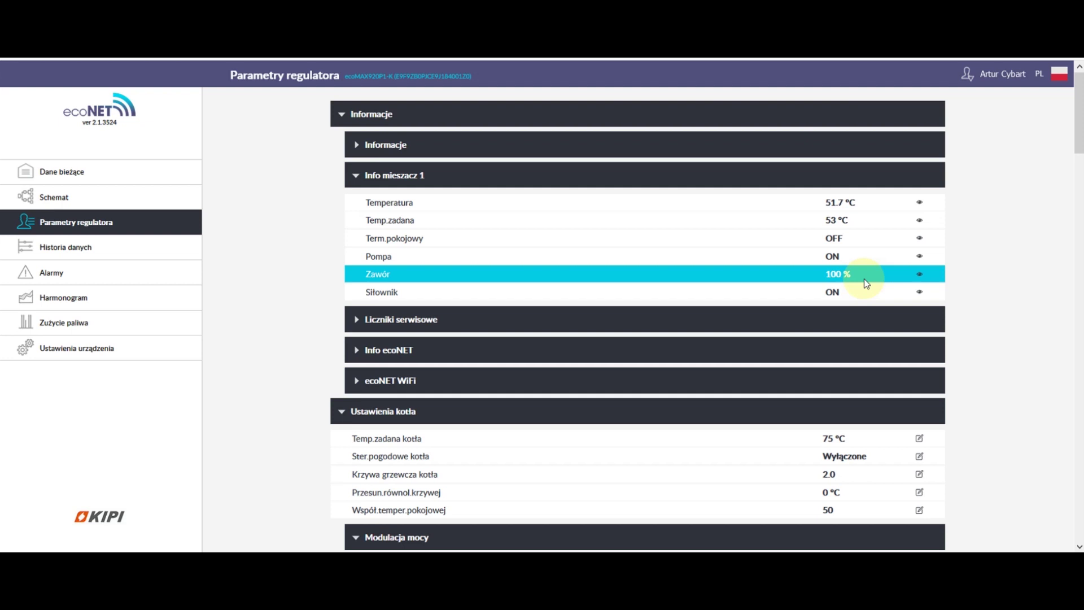
click(176, 180)
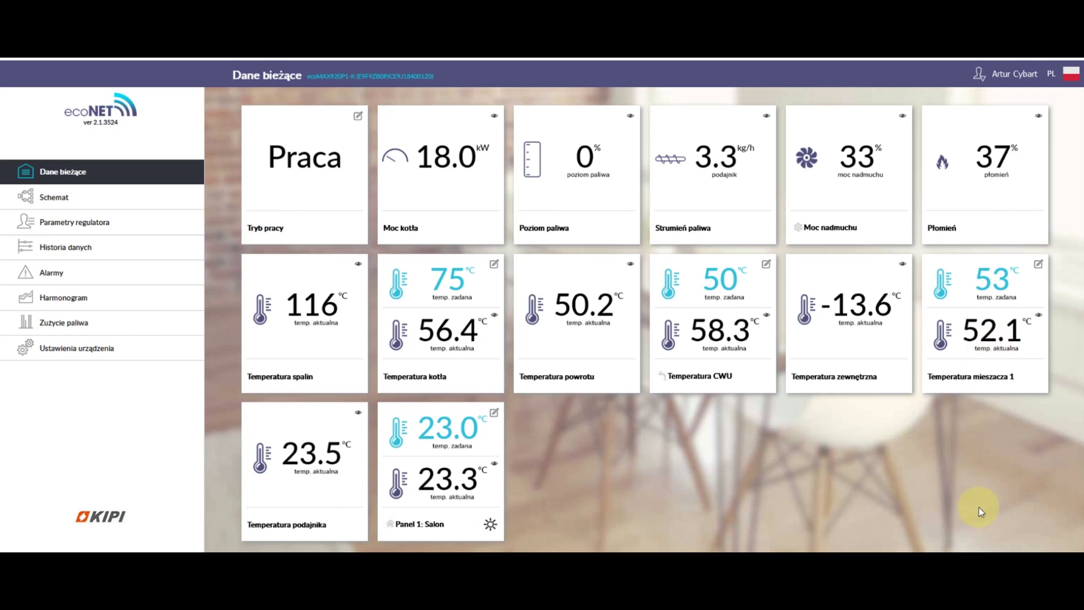
mouse_move(1050, 551)
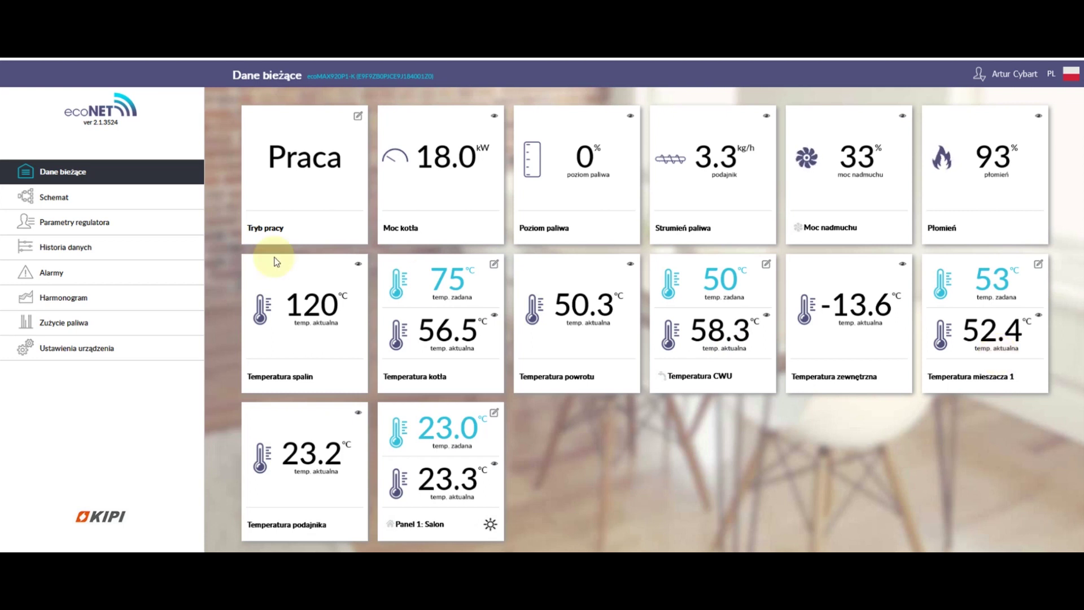
click(72, 217)
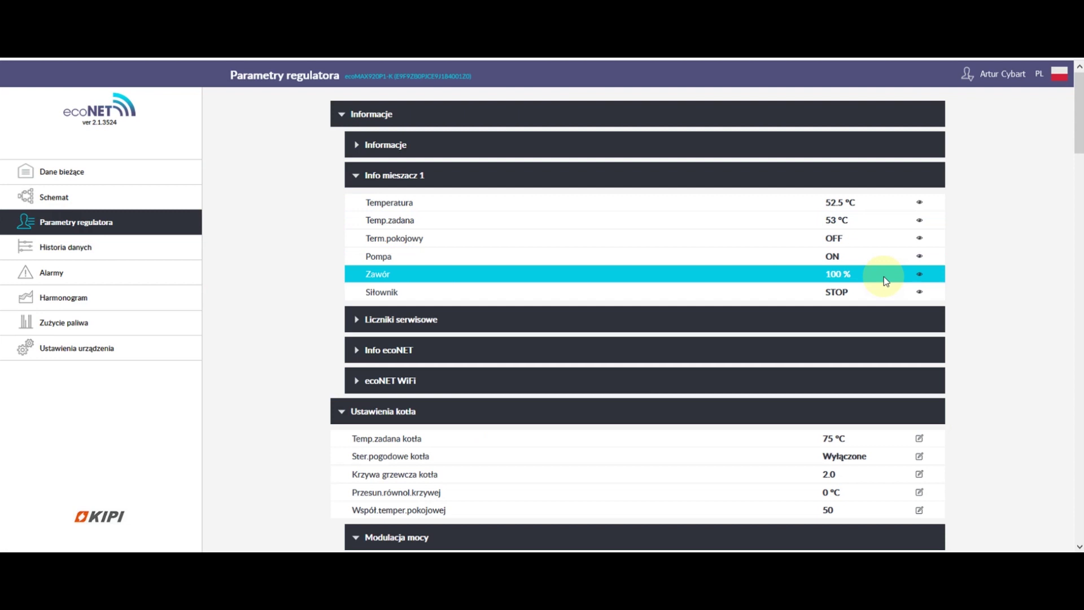
click(55, 170)
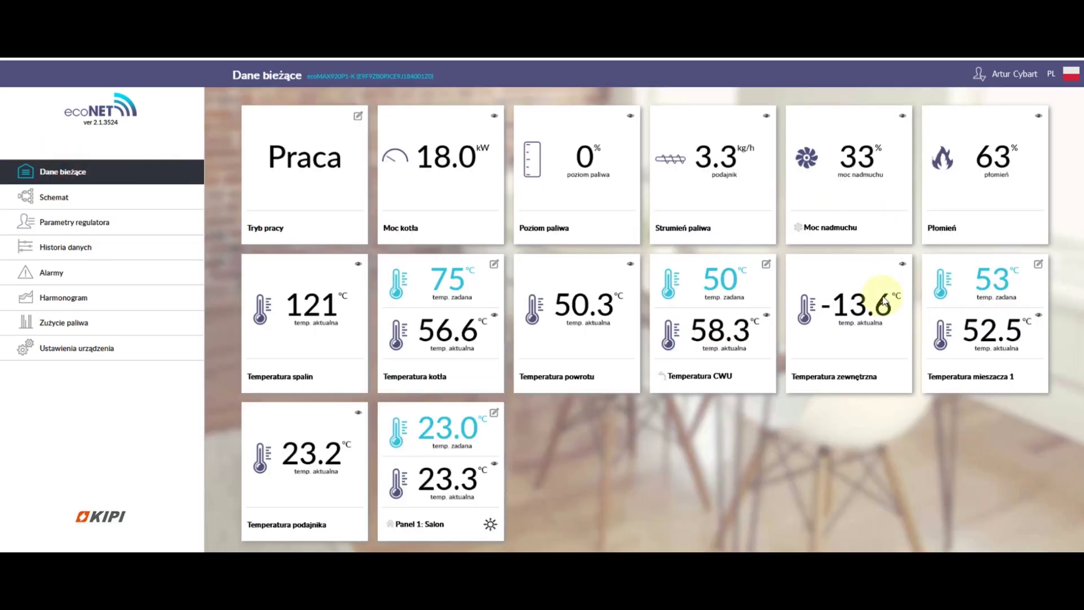
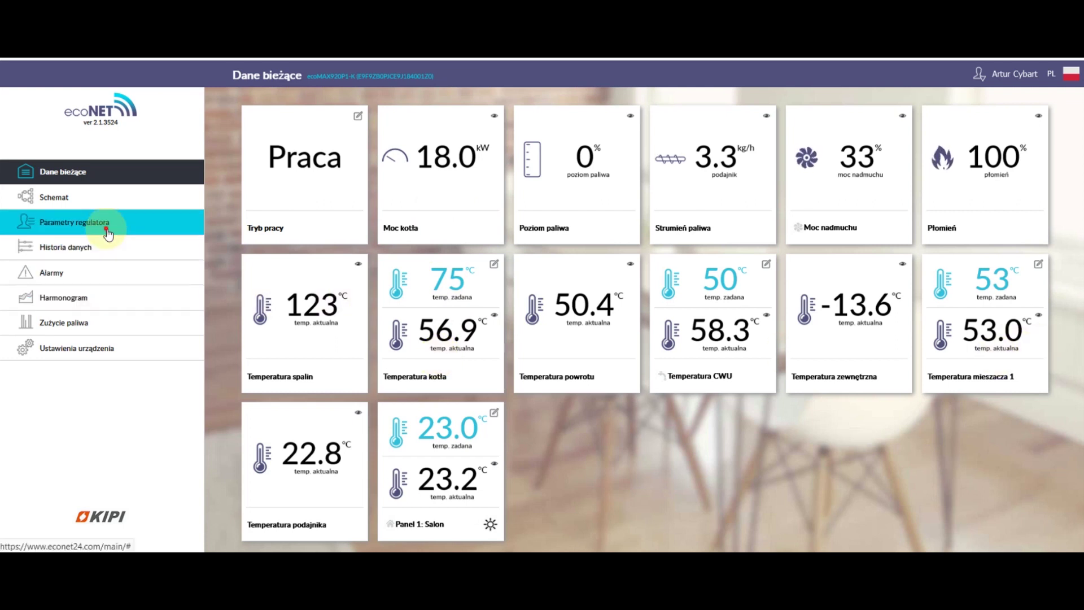
click(169, 221)
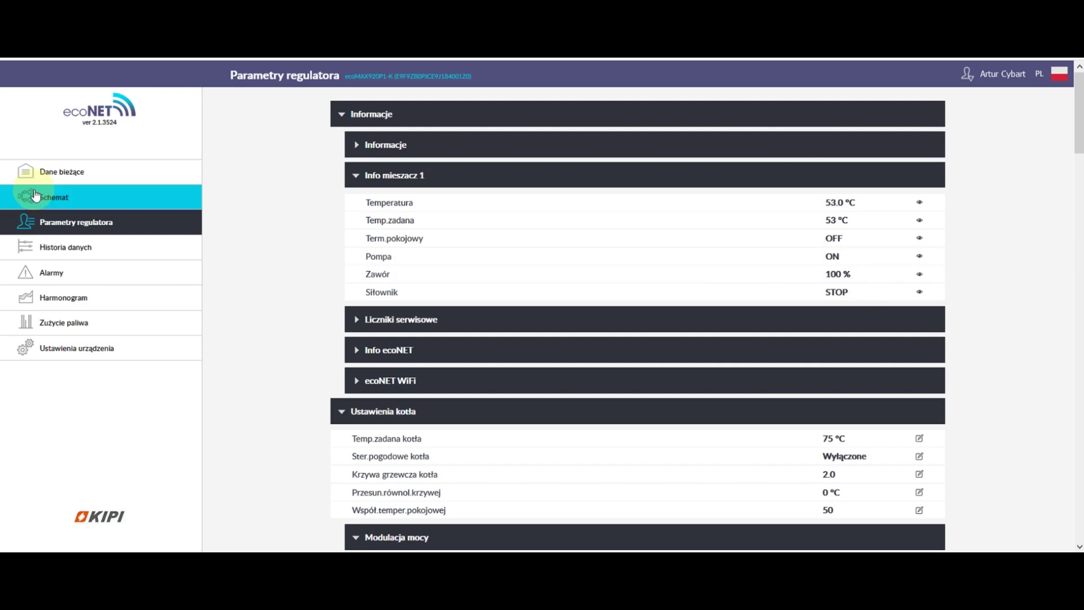
click(79, 172)
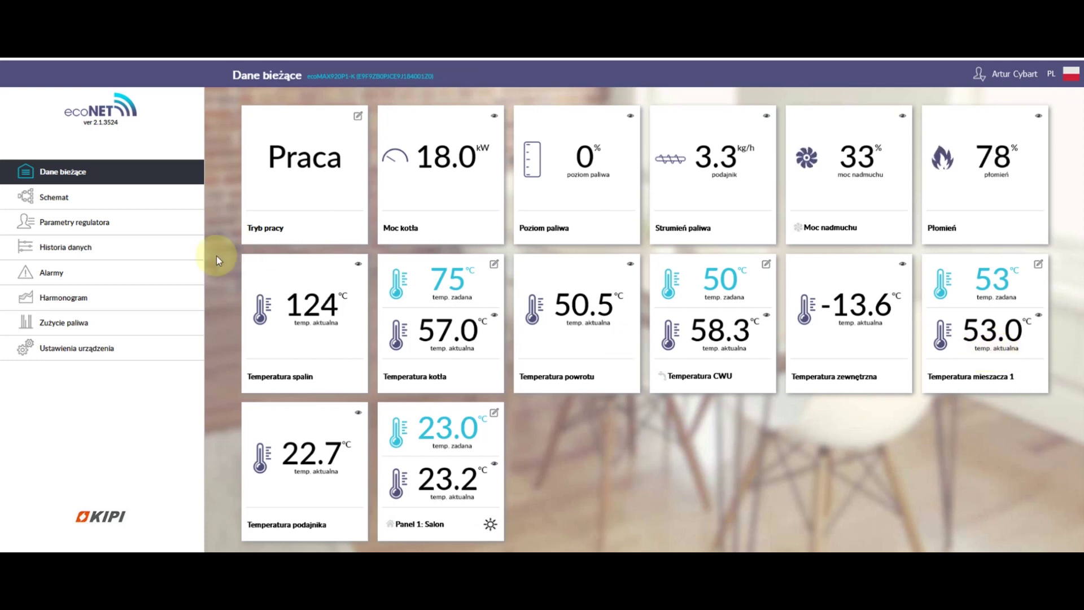
click(95, 223)
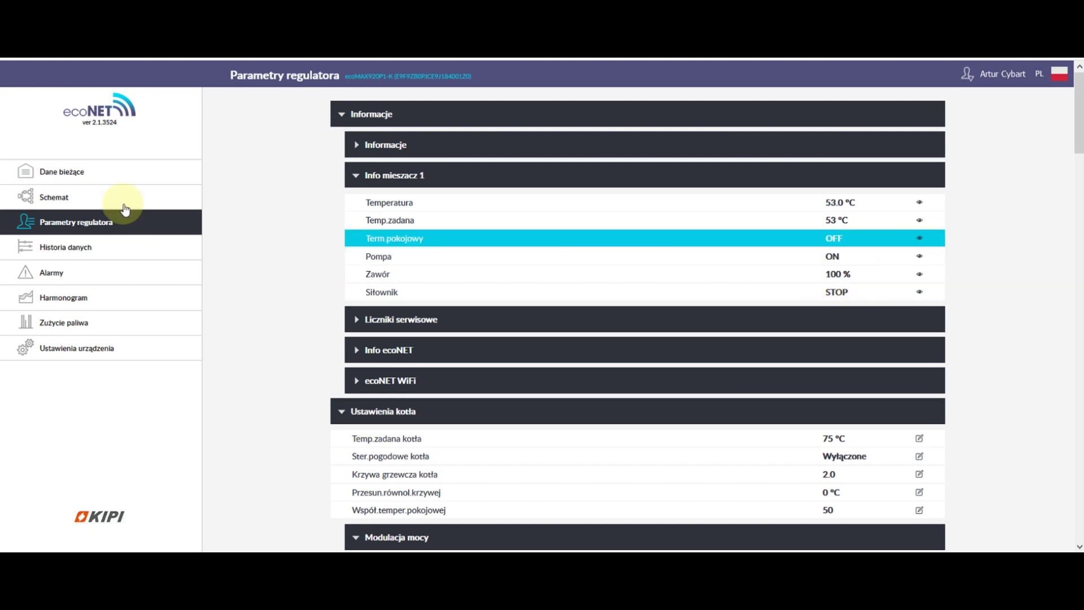
click(95, 176)
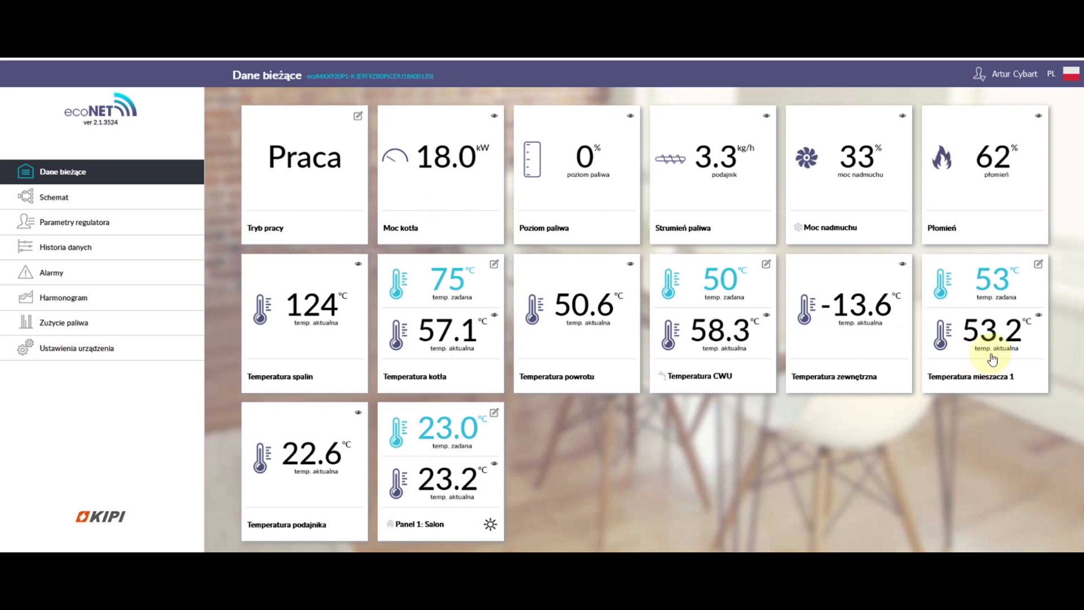
click(60, 221)
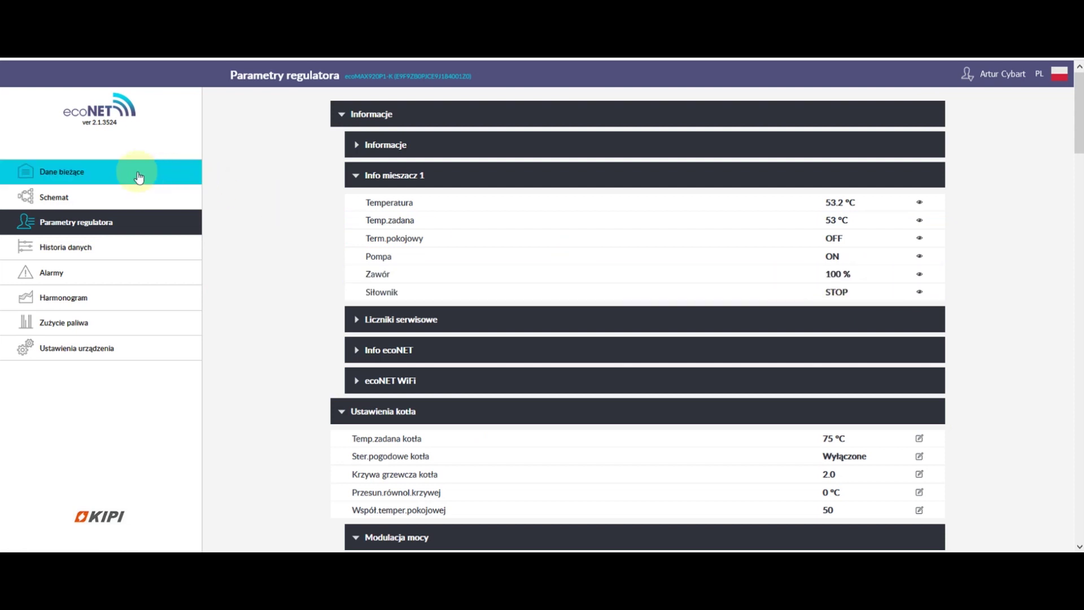
click(116, 244)
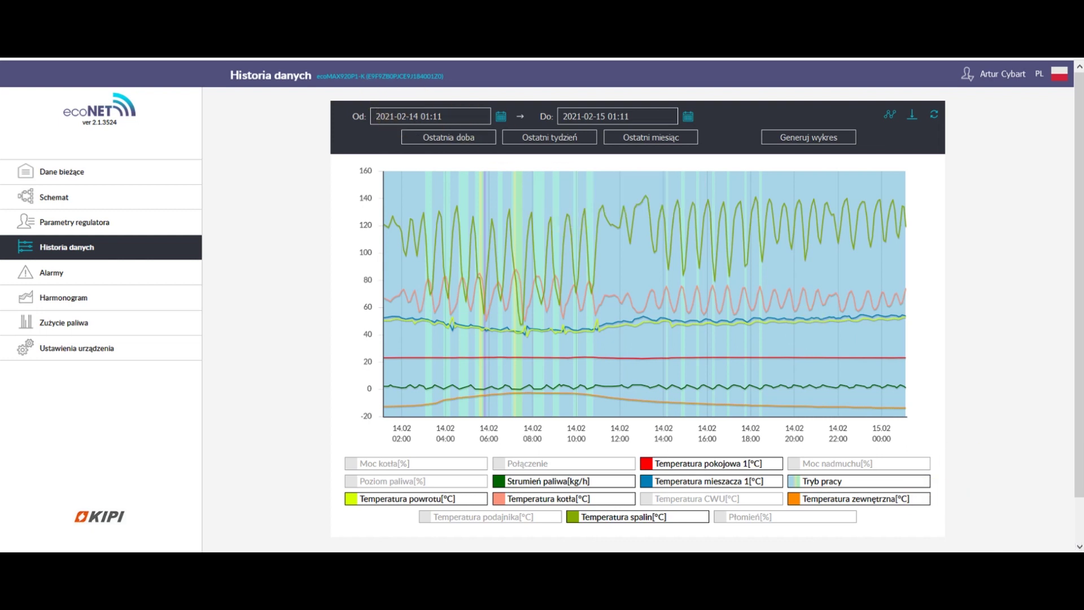
click(417, 116)
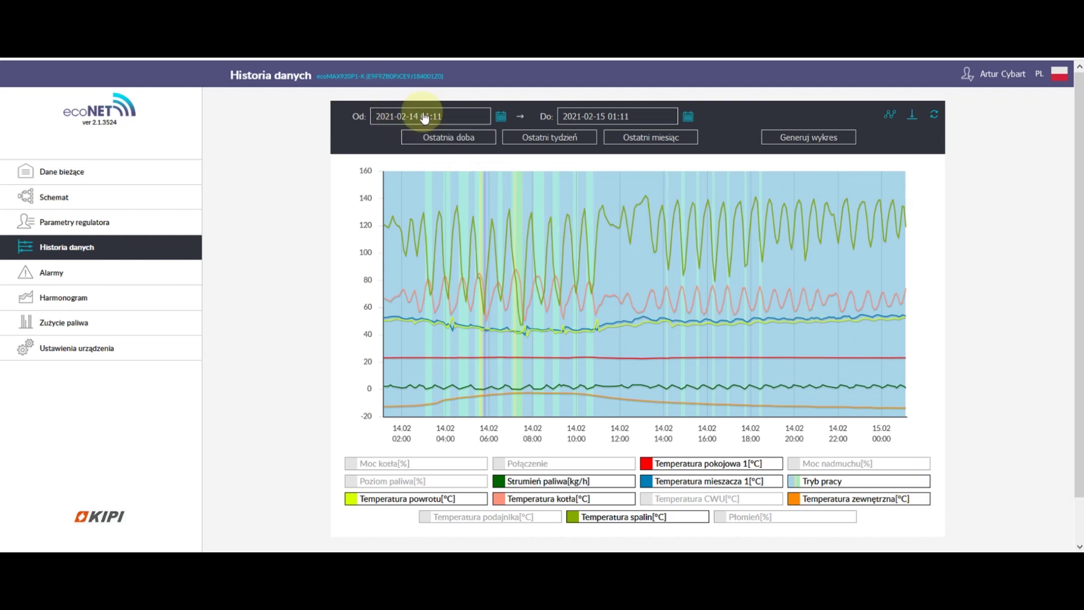
click(512, 273)
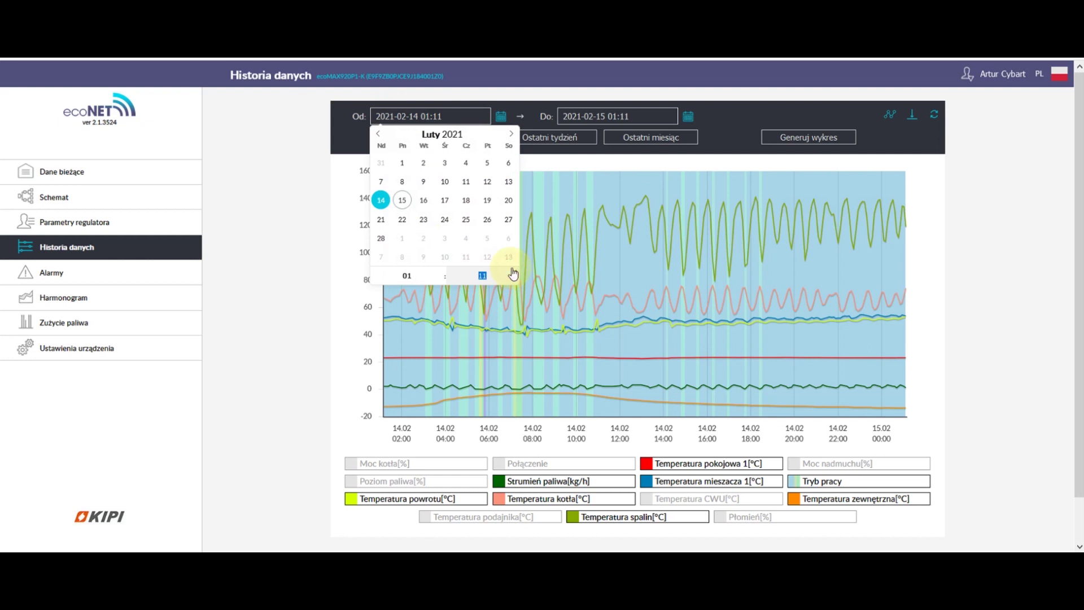
click(515, 269)
click(618, 115)
click(702, 274)
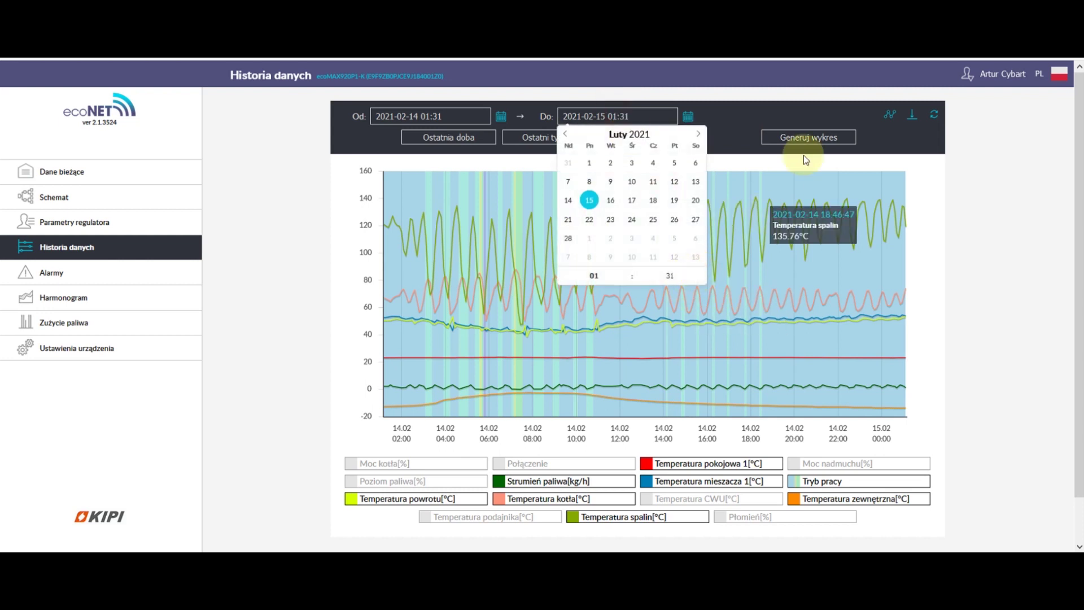
click(808, 137)
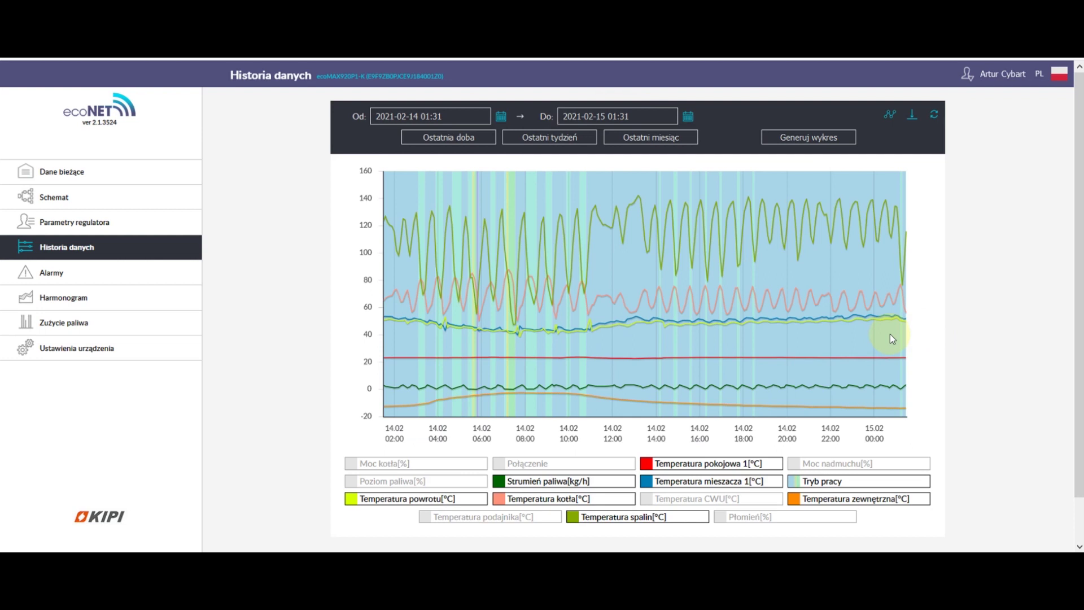
Examine the latest fuel flow, room, return, boiler and flue gas temperature values on the history chart
mouse_move(900, 399)
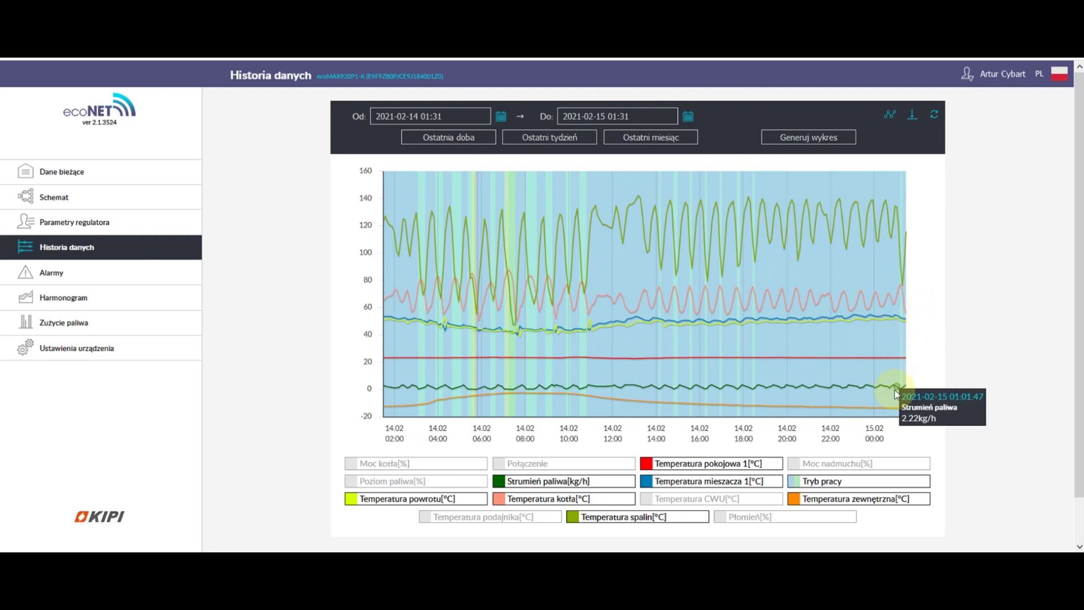
mouse_move(905, 362)
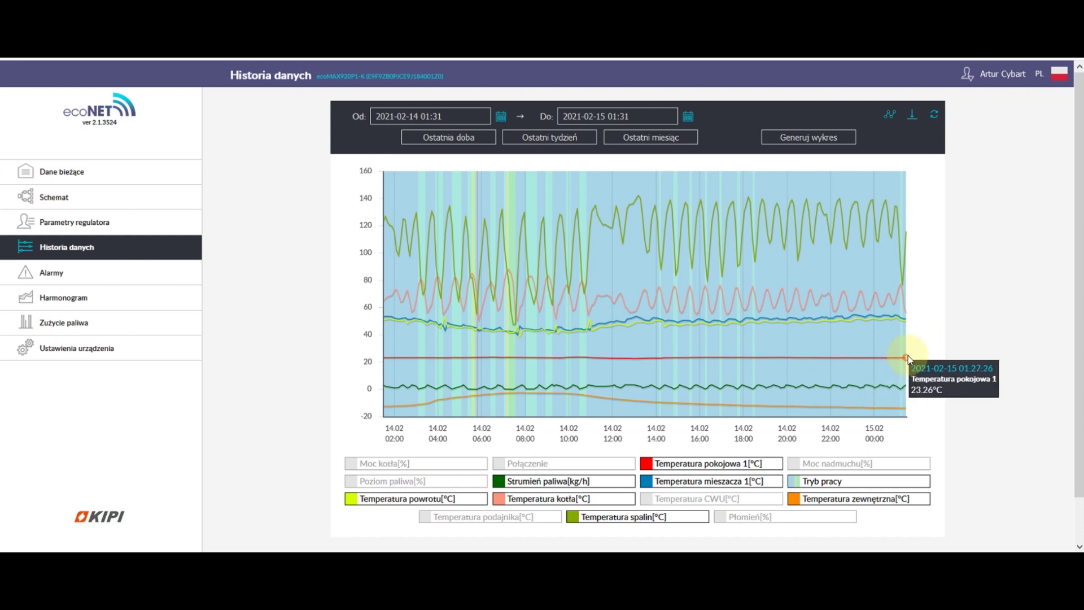
mouse_move(907, 330)
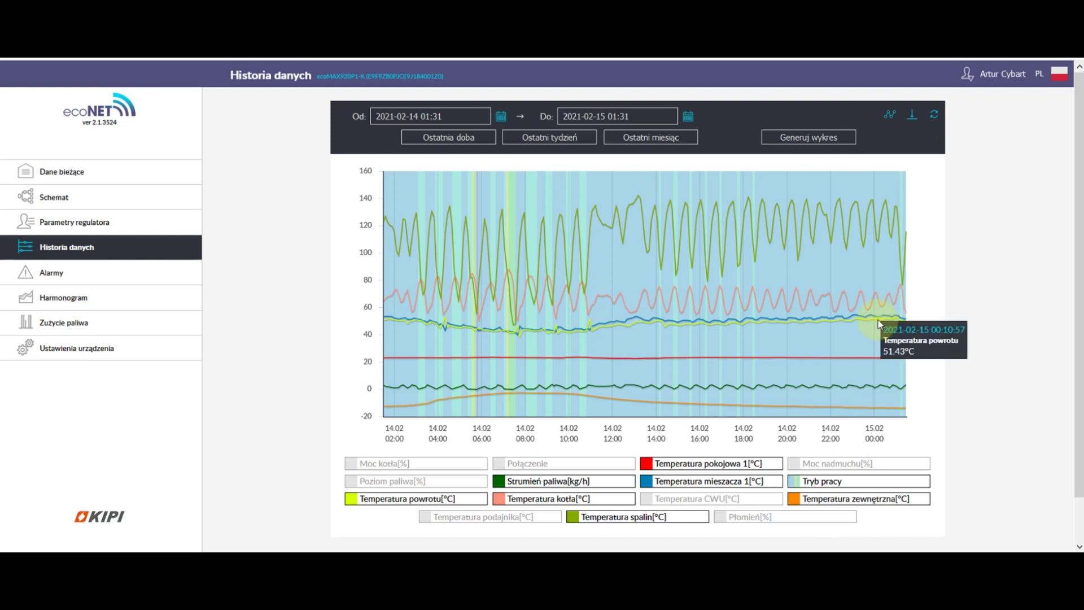
mouse_move(901, 291)
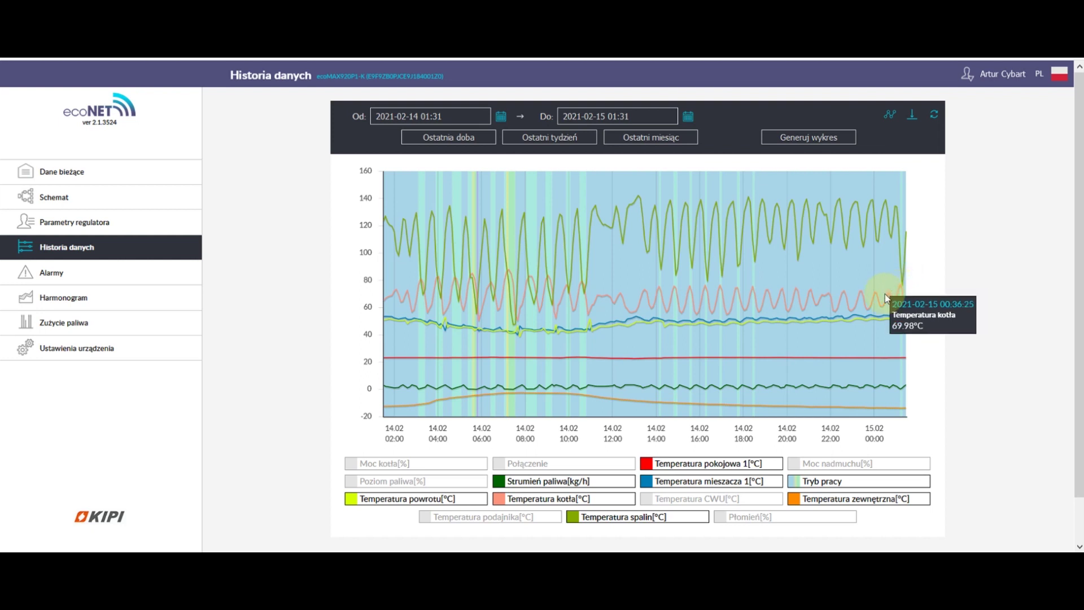
mouse_move(892, 207)
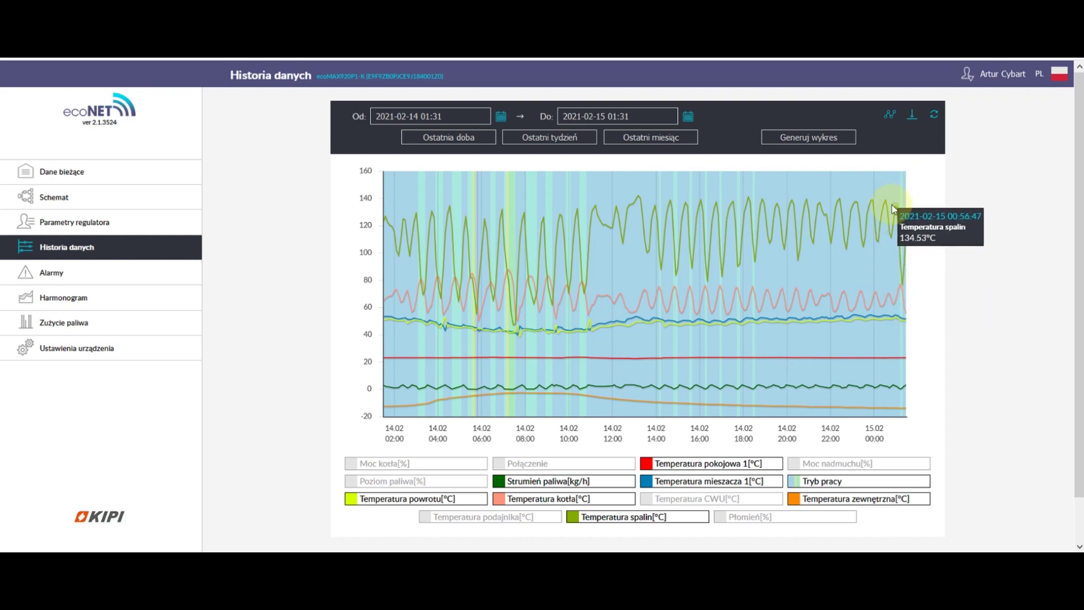
mouse_move(857, 208)
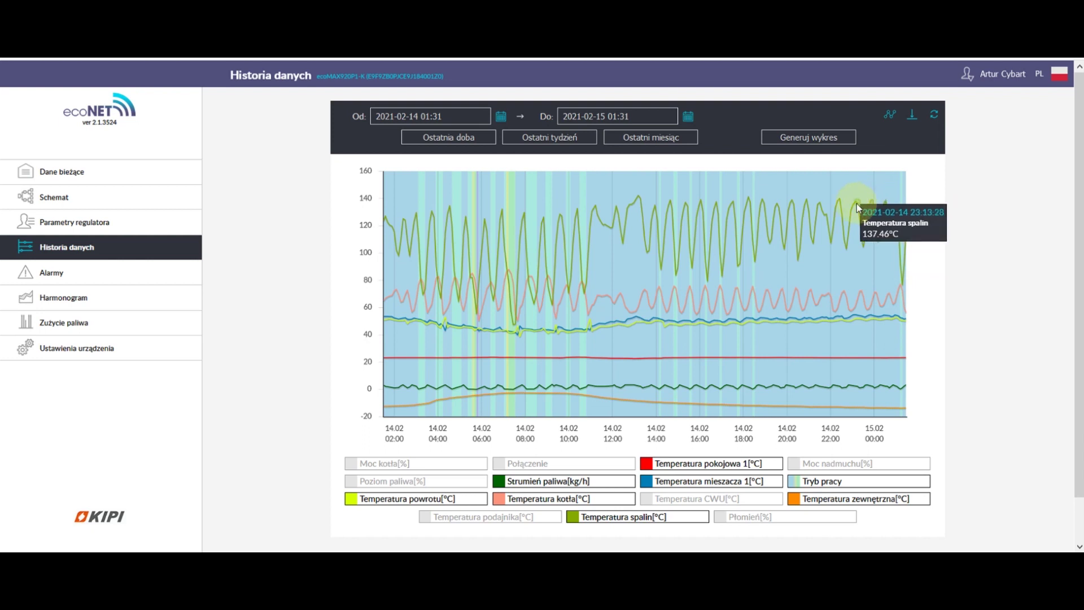
mouse_move(836, 288)
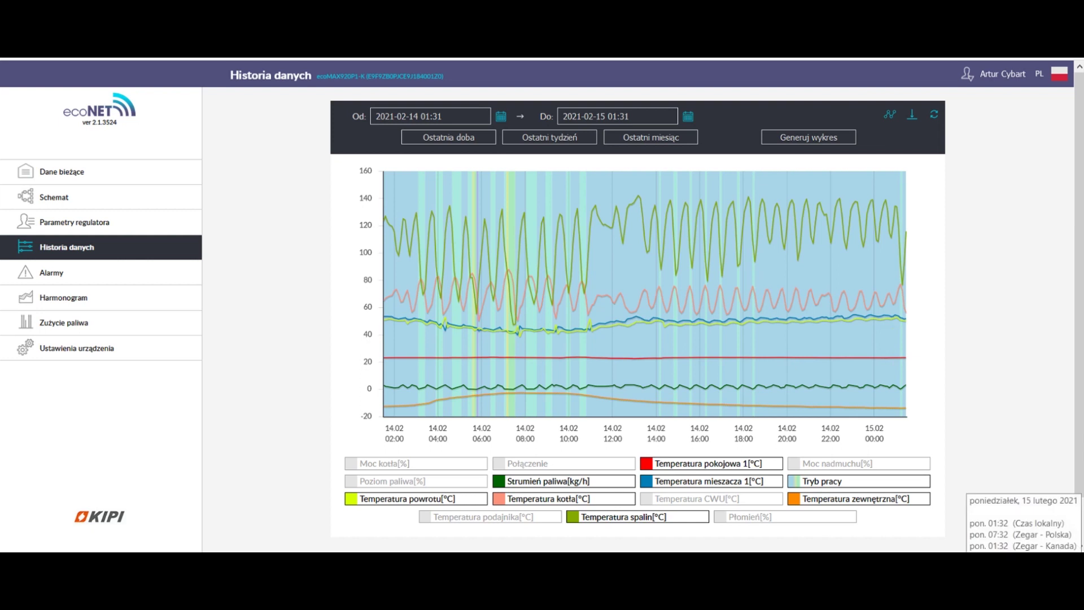
Open the fuel consumption chart and inspect the daily consumption for 2021-02-13 and 2021-02-14
click(90, 324)
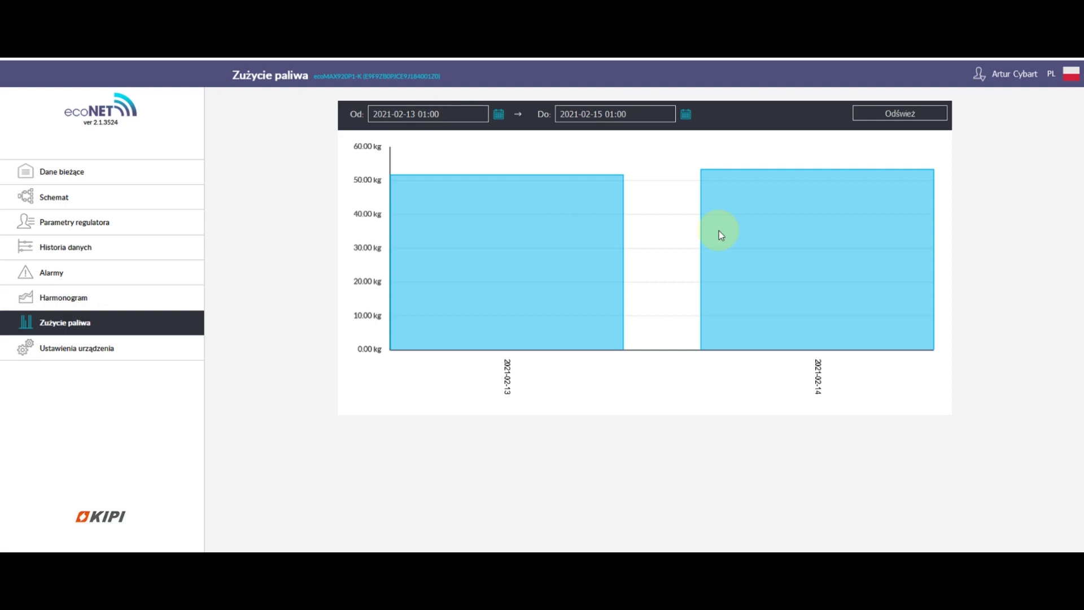
mouse_move(788, 245)
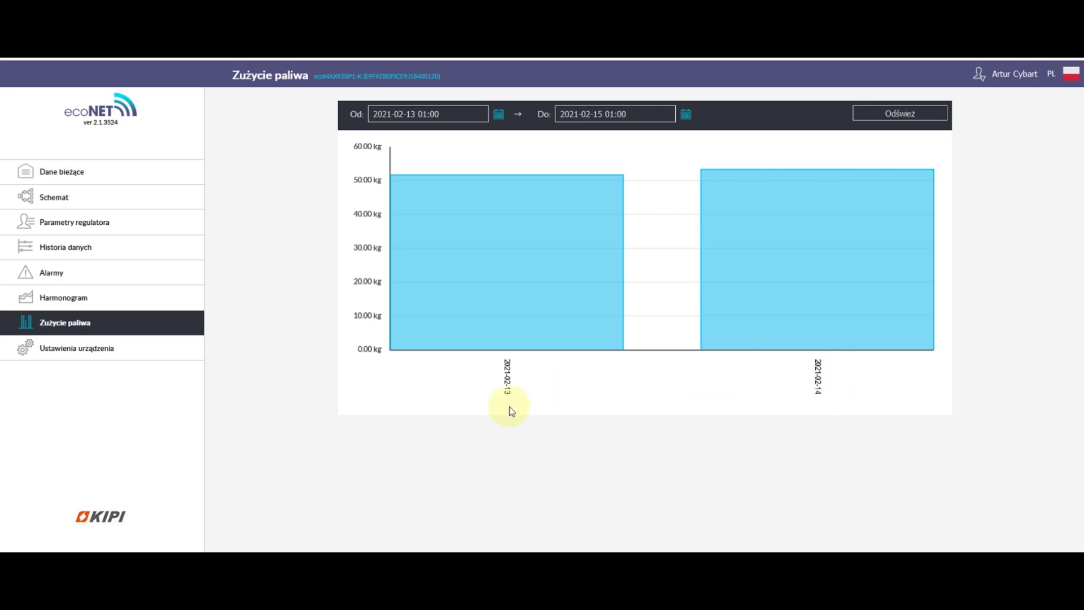
mouse_move(569, 326)
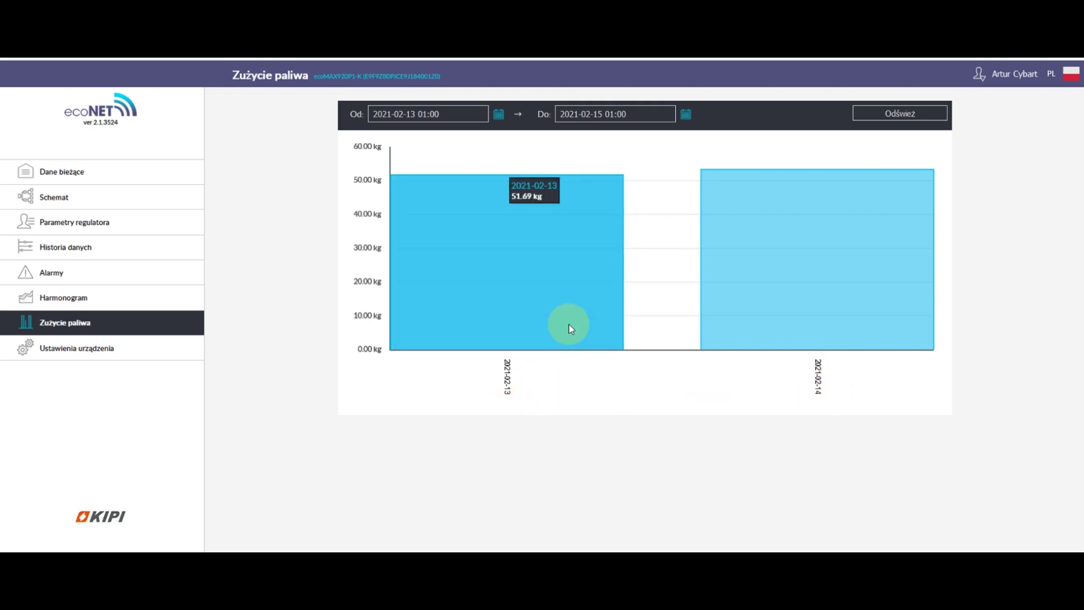
mouse_move(768, 306)
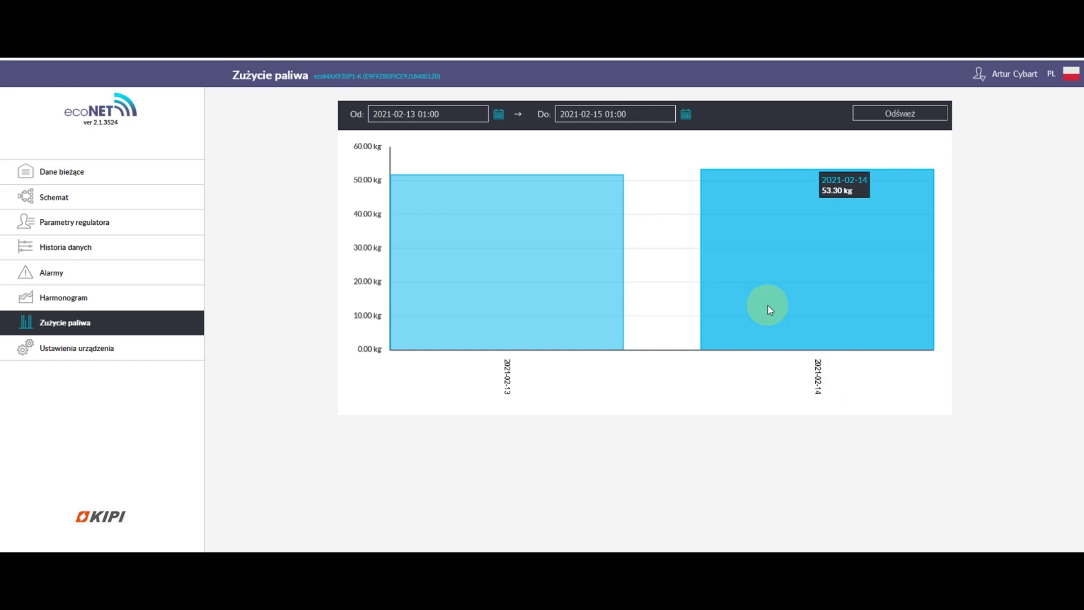
click(432, 115)
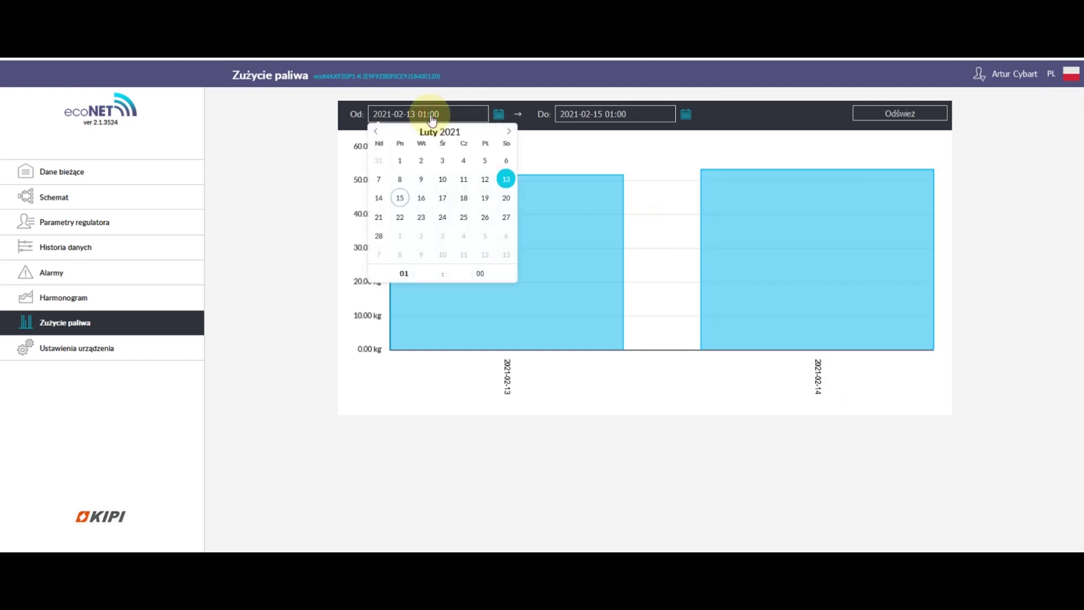
click(485, 179)
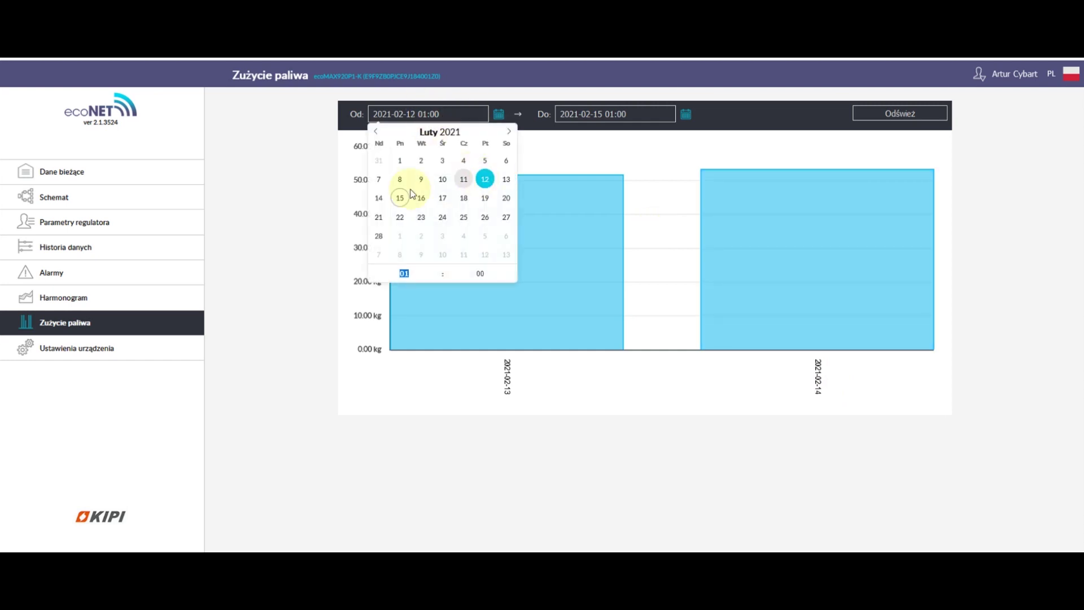
click(378, 198)
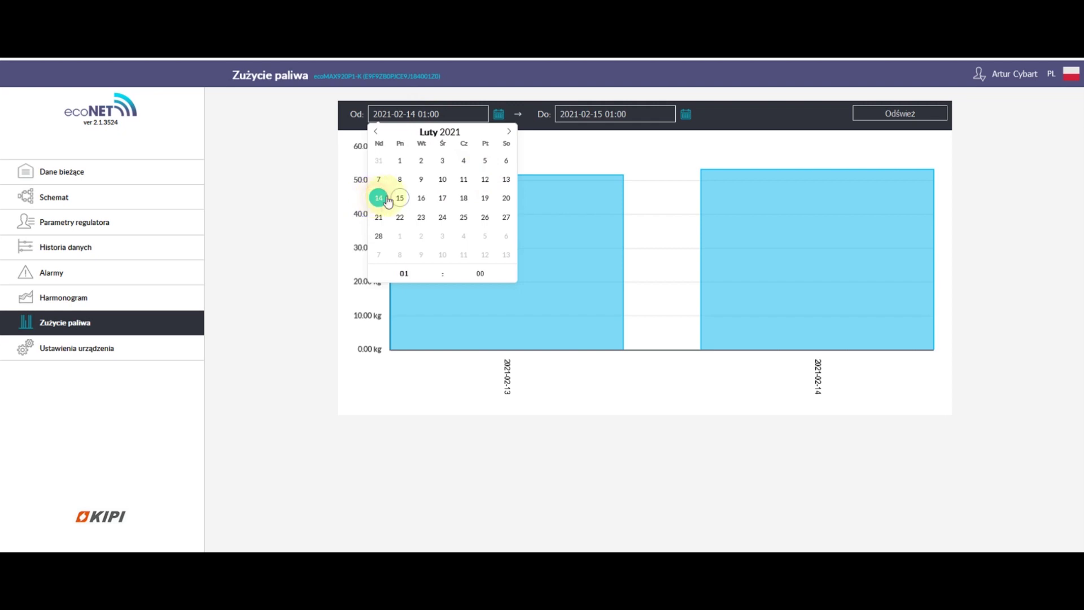
click(886, 114)
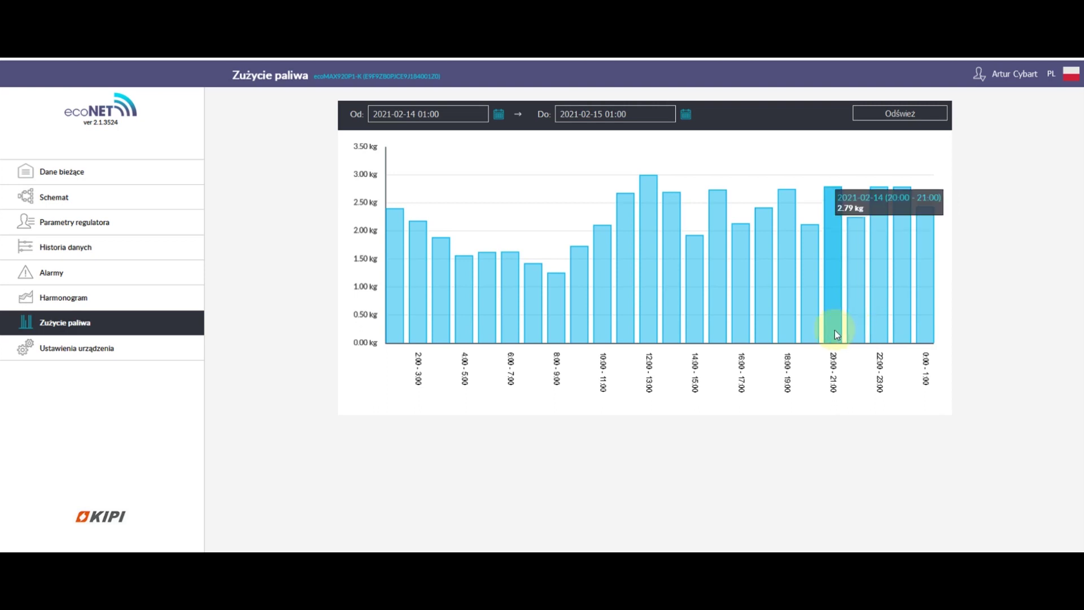
Inspect the hourly fuel consumption for 2021-02-14 on the chart, from the evening hours back to the early morning
mouse_move(813, 334)
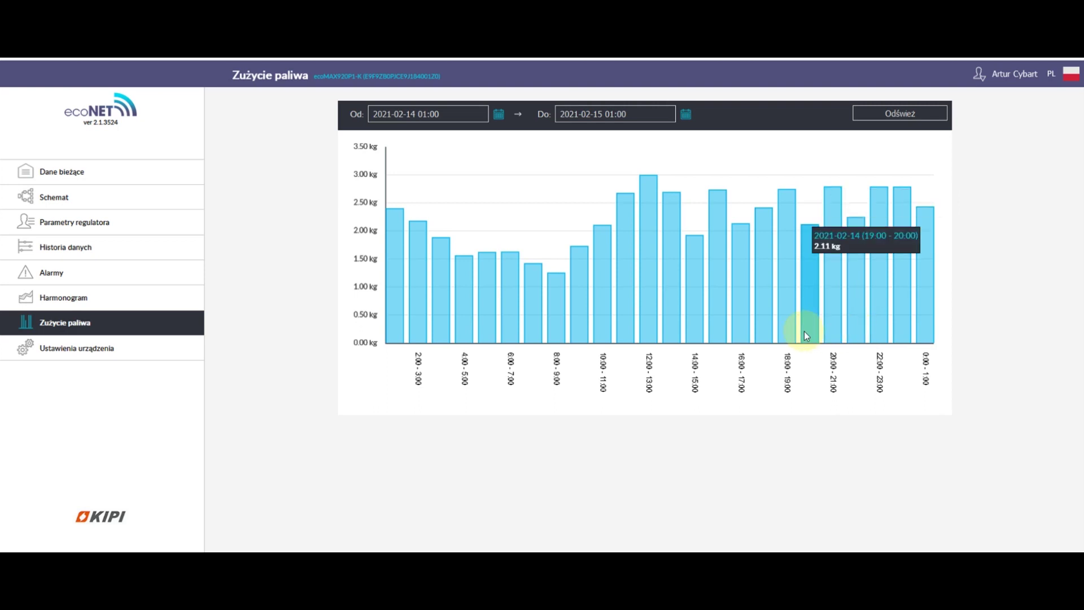
mouse_move(756, 334)
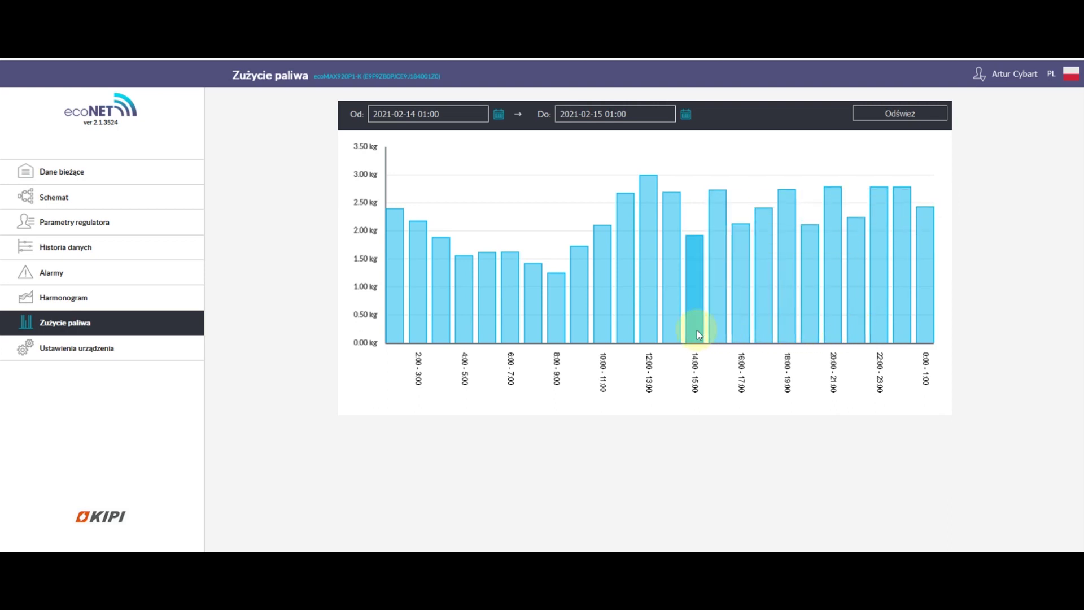
mouse_move(649, 327)
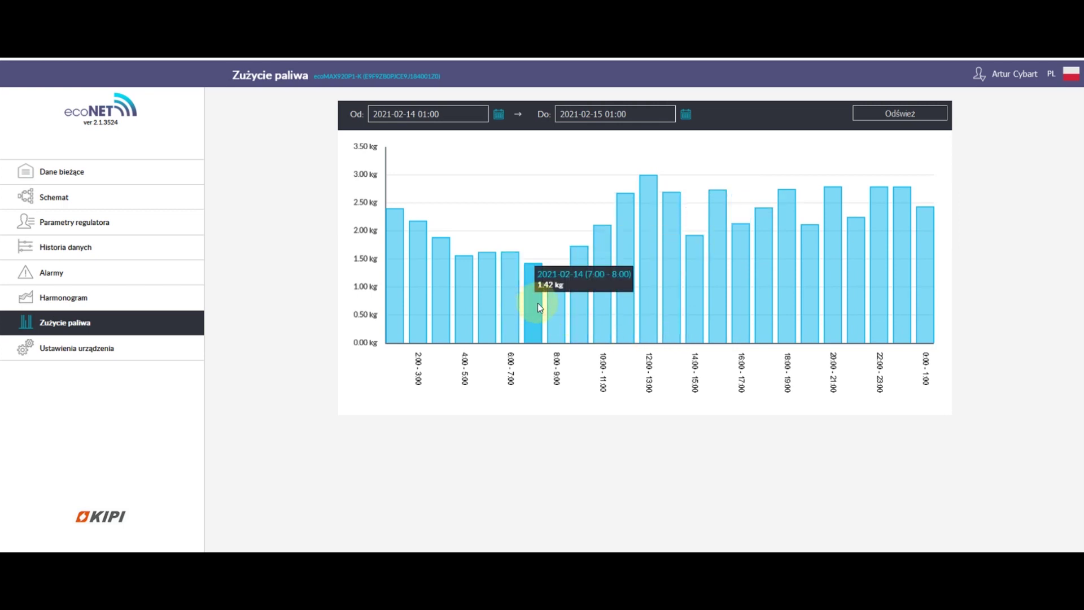
mouse_move(513, 305)
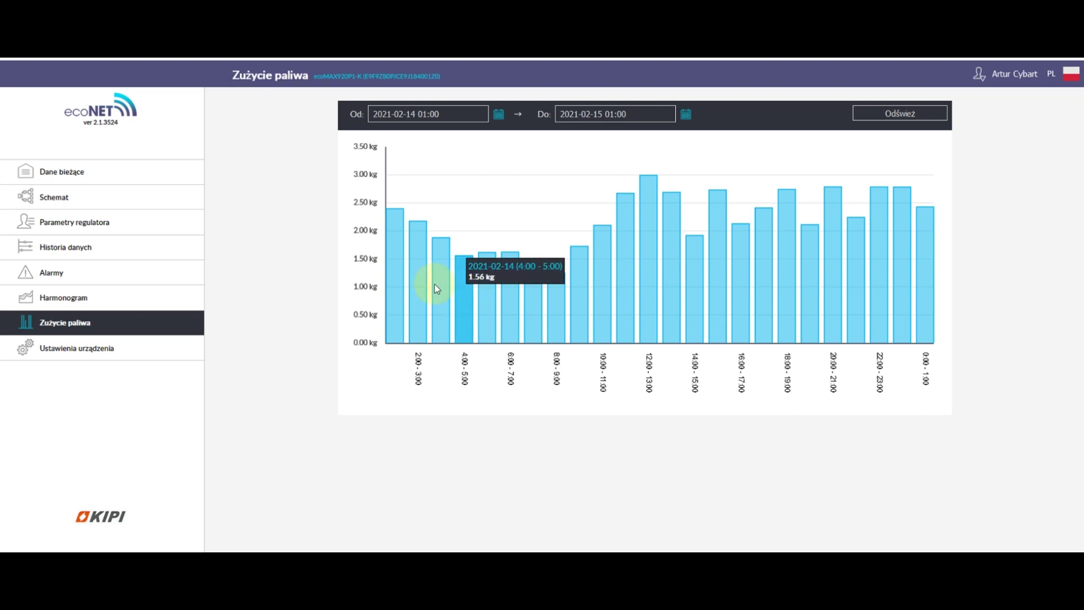
mouse_move(388, 273)
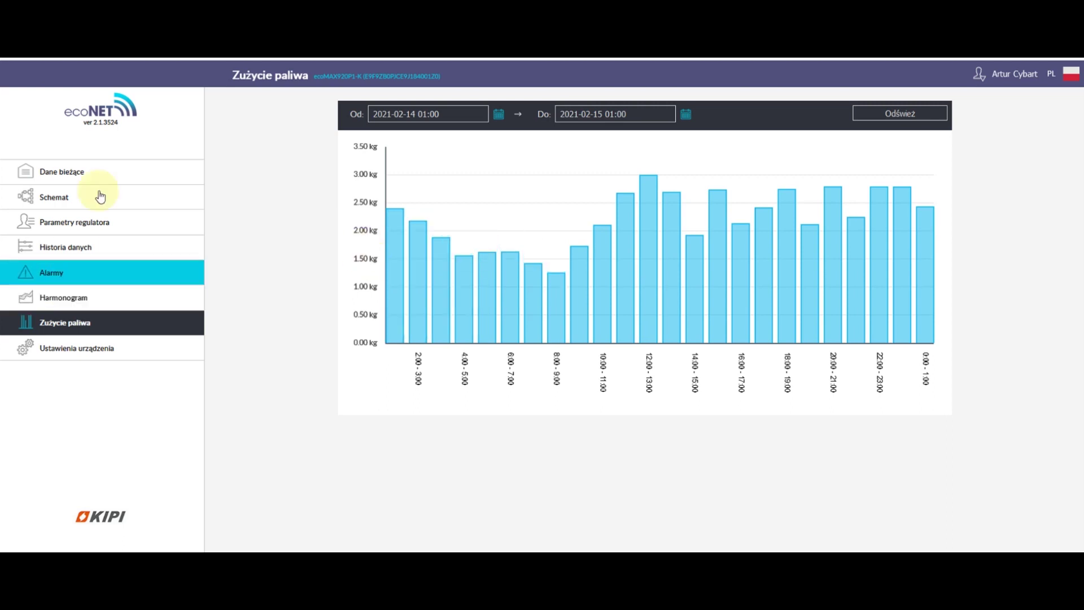
Compare the current boiler, return, flue gas and mixer temperatures with the mixer 1 valve and actuator status
click(85, 169)
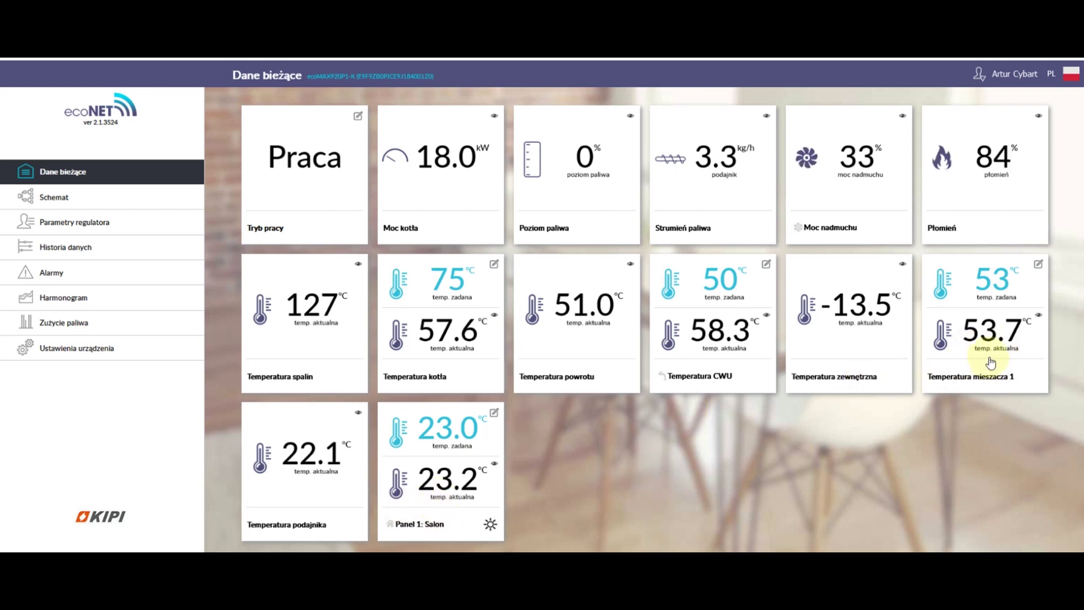
click(162, 220)
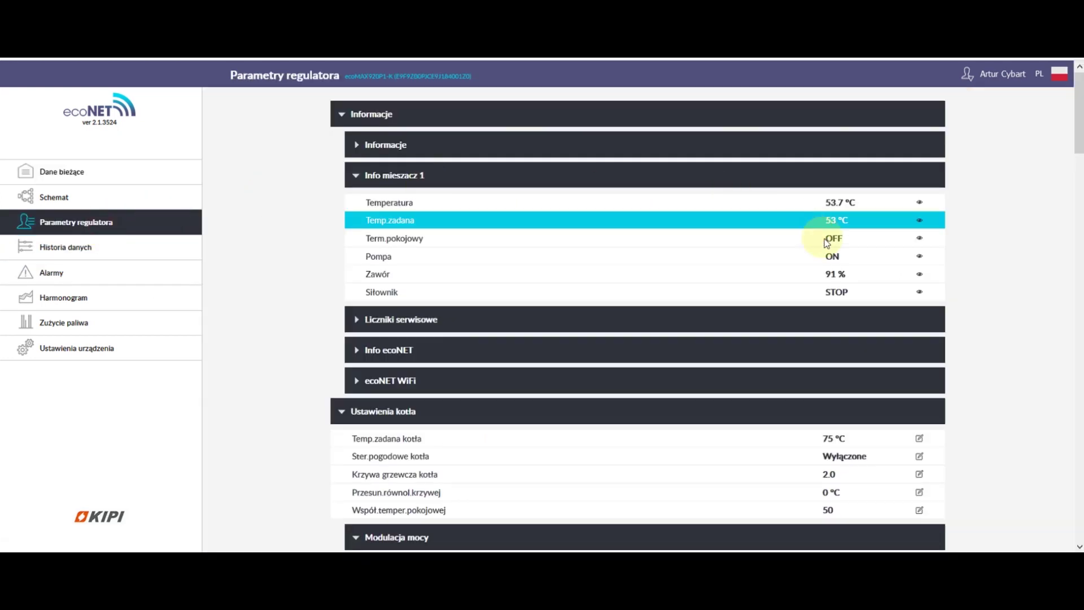
click(853, 279)
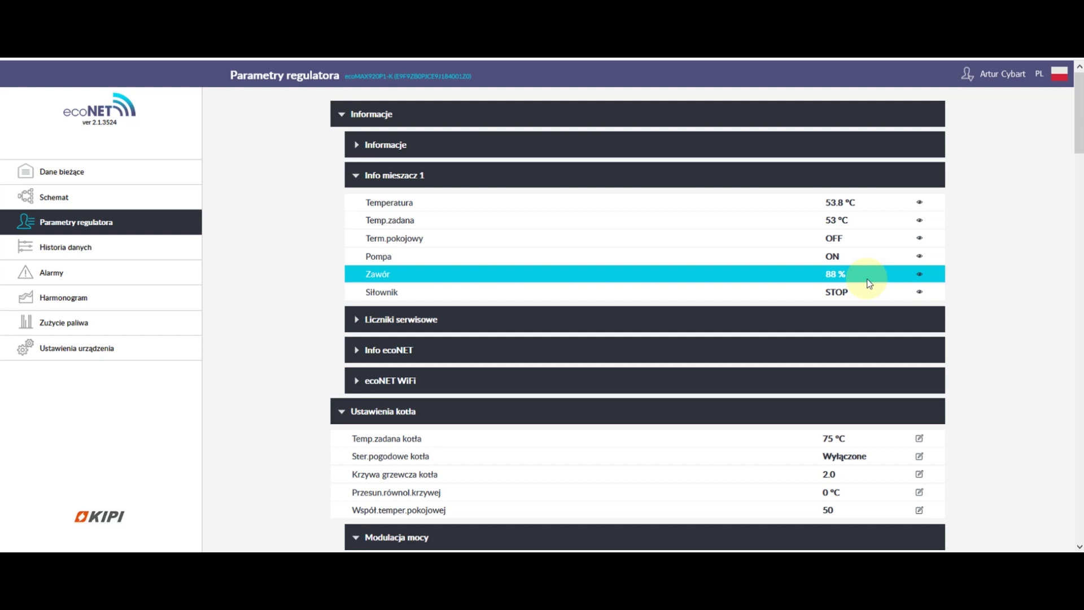
click(85, 171)
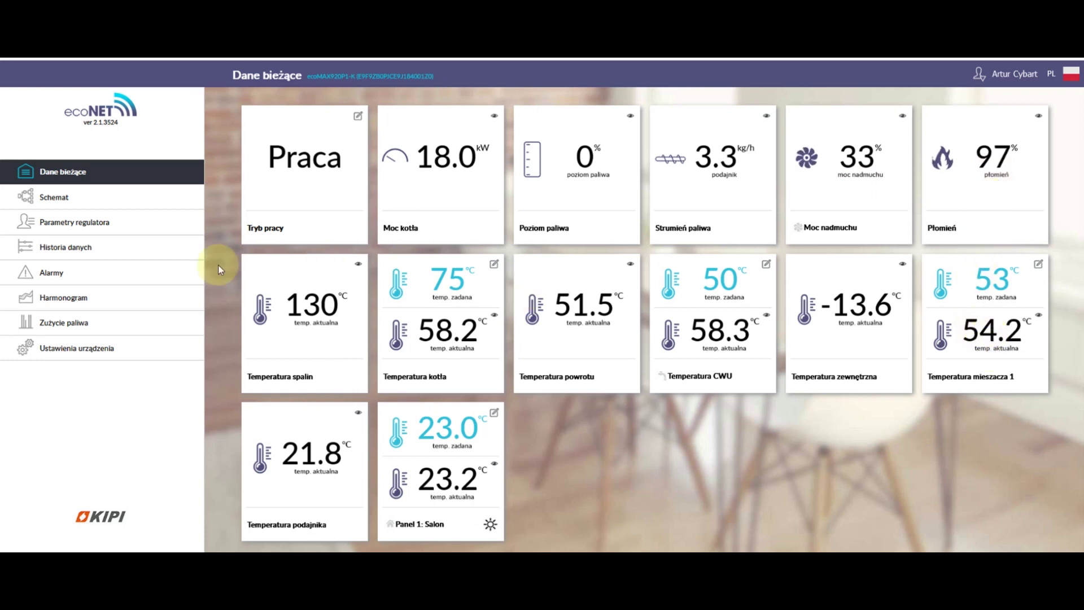
click(90, 222)
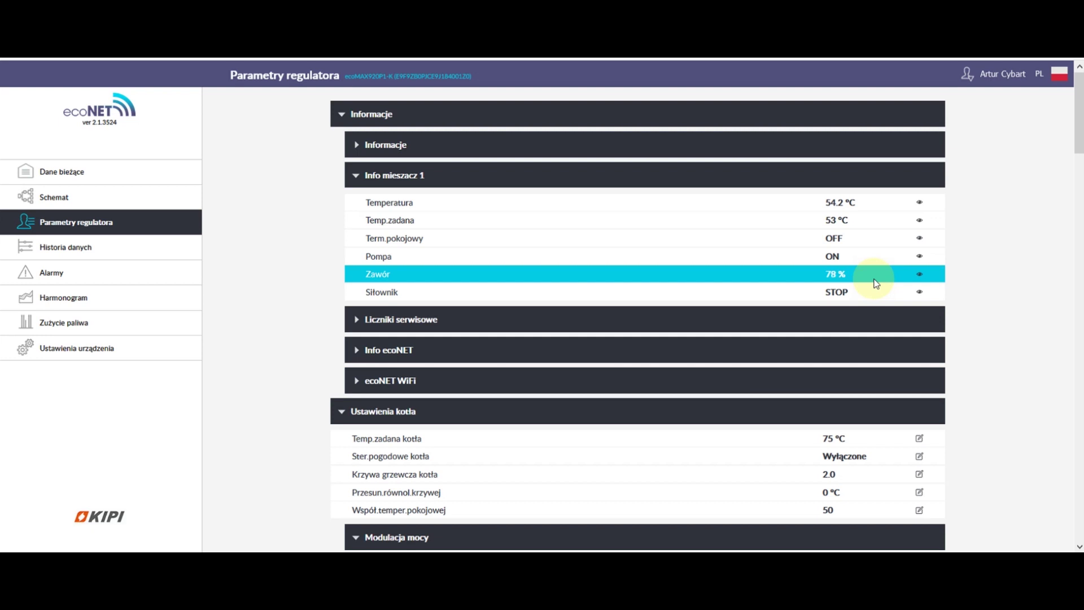
click(128, 171)
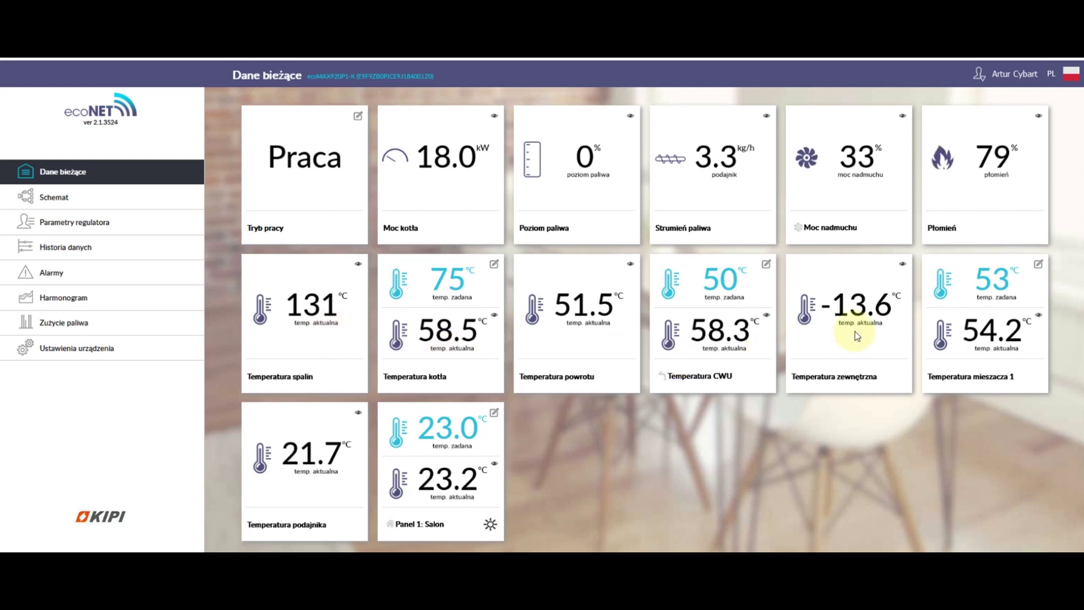
click(99, 222)
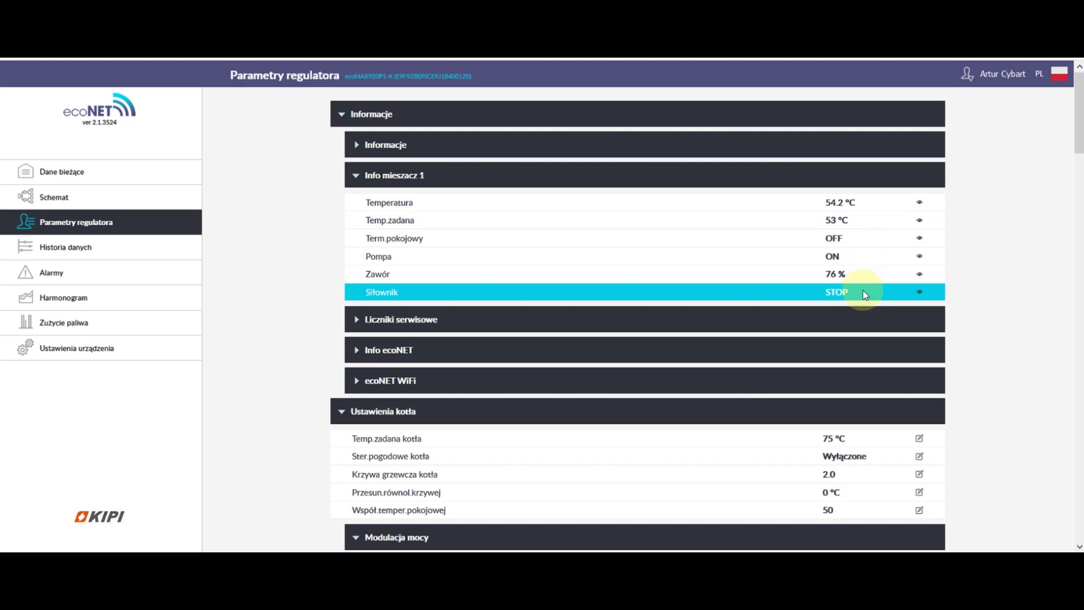
Review the regulator's boiler settings, power modulation, operating mode, summer/winter and mixer 1 parameters
scroll(863, 291, down, 2)
scroll(865, 307, down, 1)
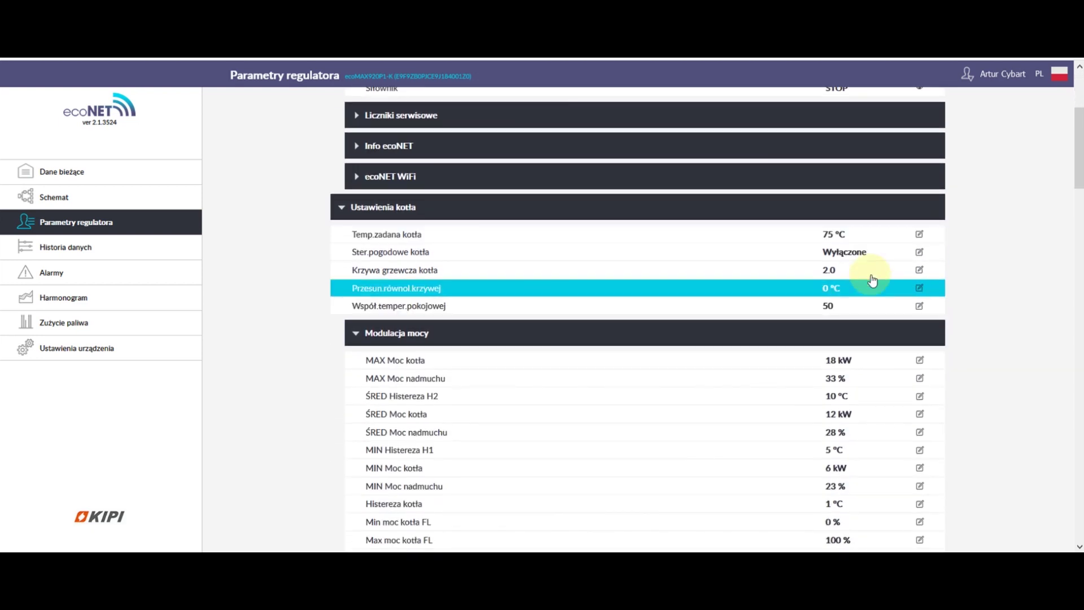
scroll(873, 305, down, 4)
scroll(892, 164, up, 1)
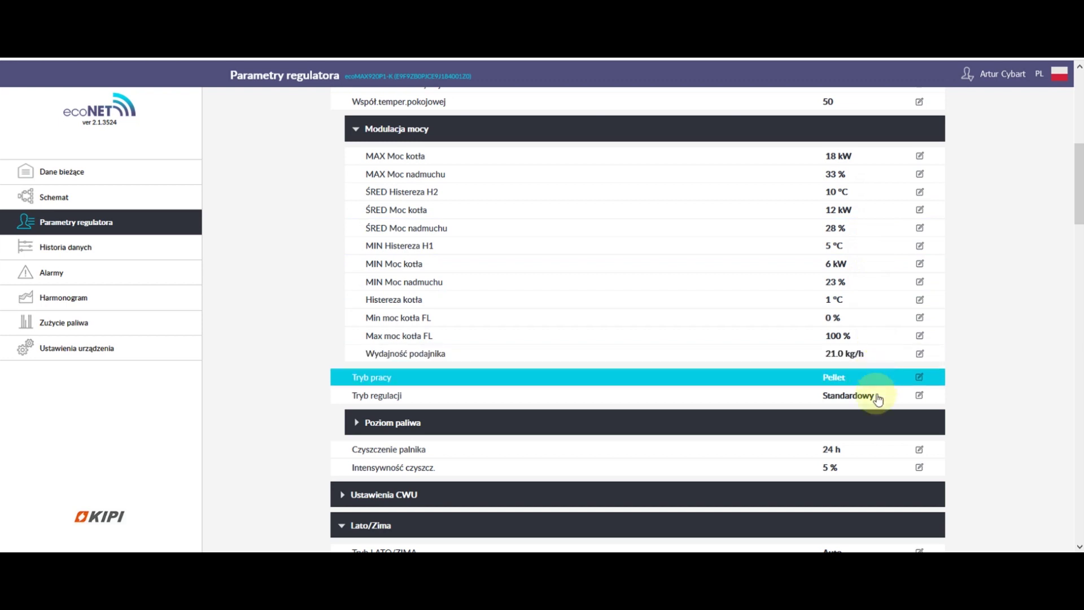
scroll(880, 400, down, 3)
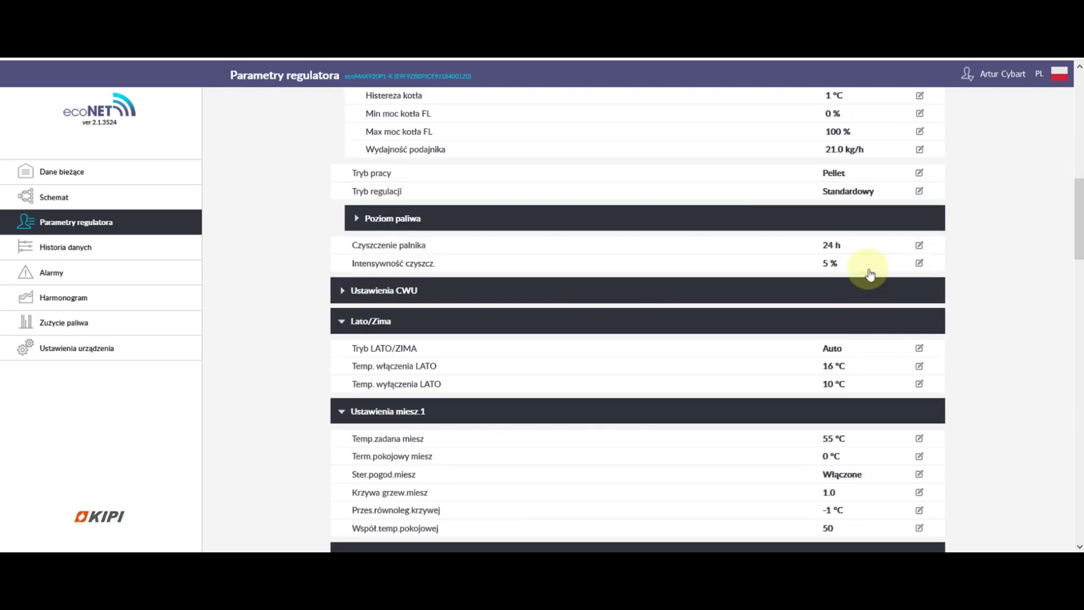
scroll(872, 269, down, 2)
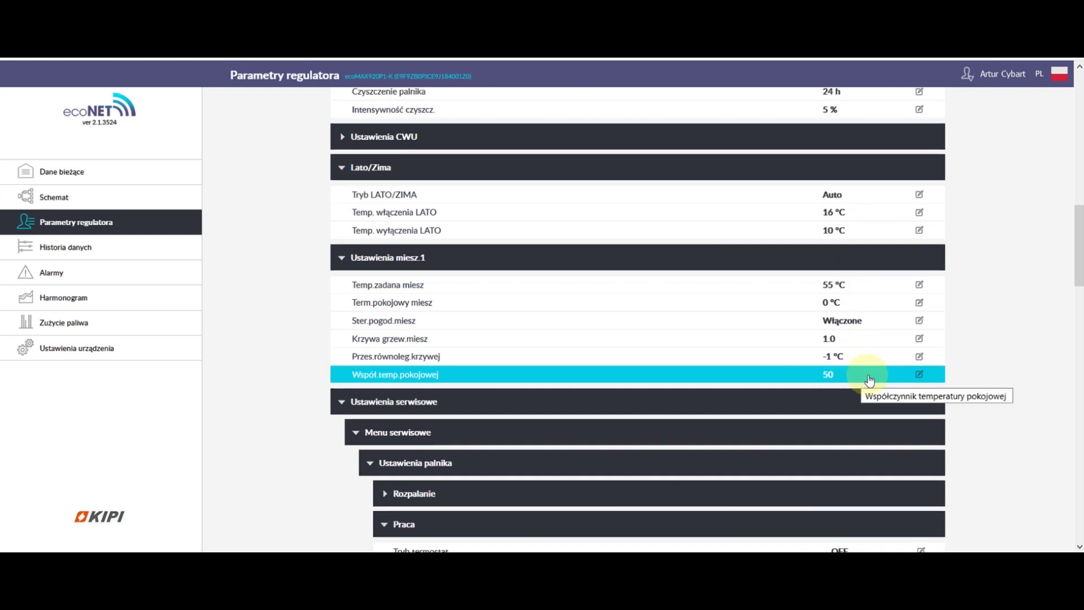
Review the service settings for the burner, boiler, CO and CWU, and mixer 1, plus the ecoSTER T1 living room thermostat parameters
scroll(864, 367, down, 5)
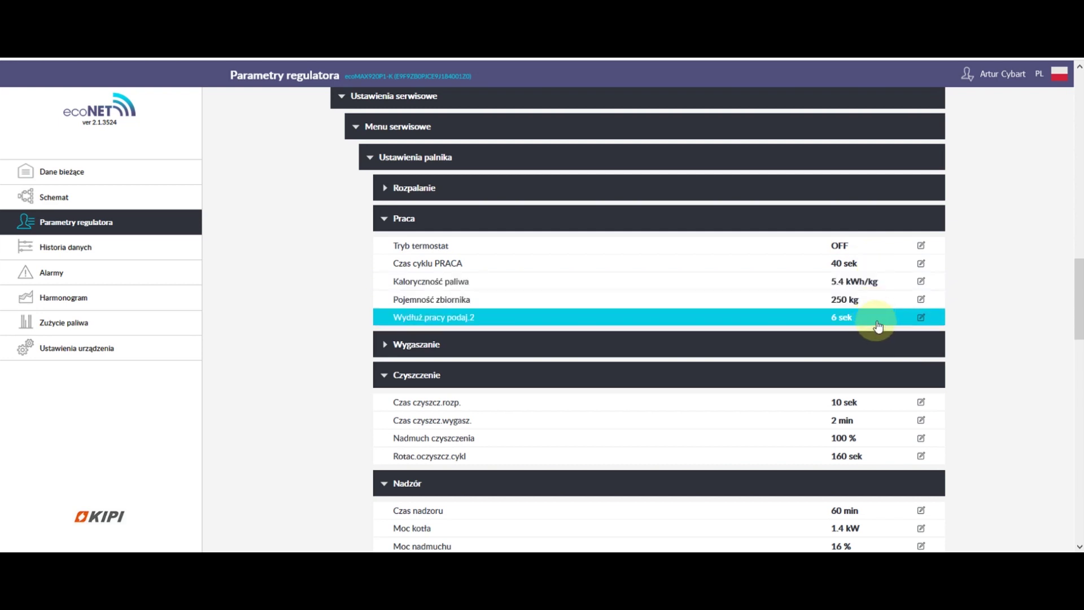
scroll(878, 327, down, 3)
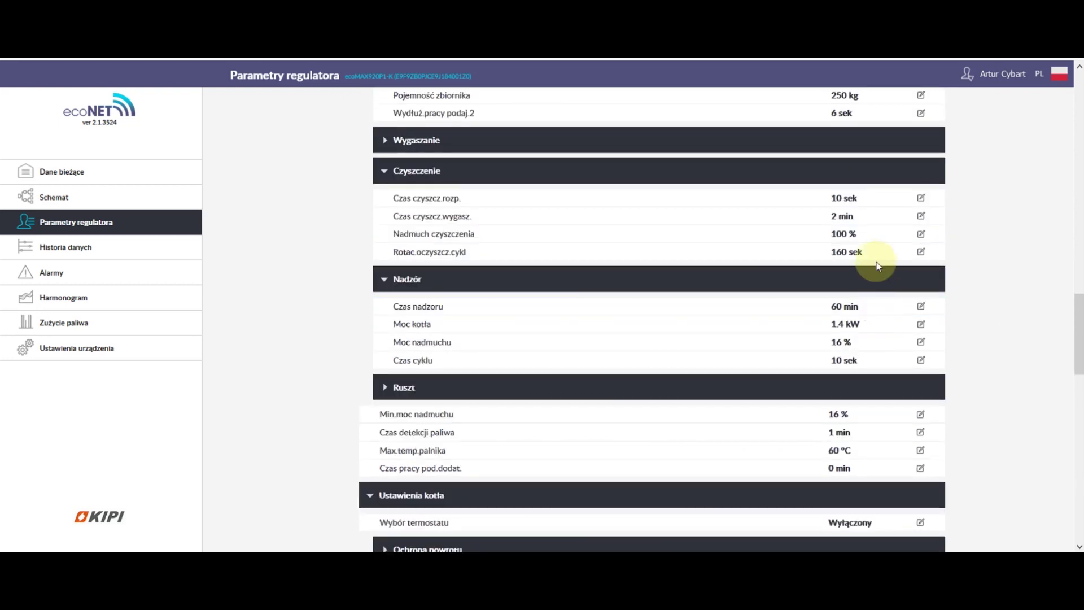
scroll(878, 264, down, 2)
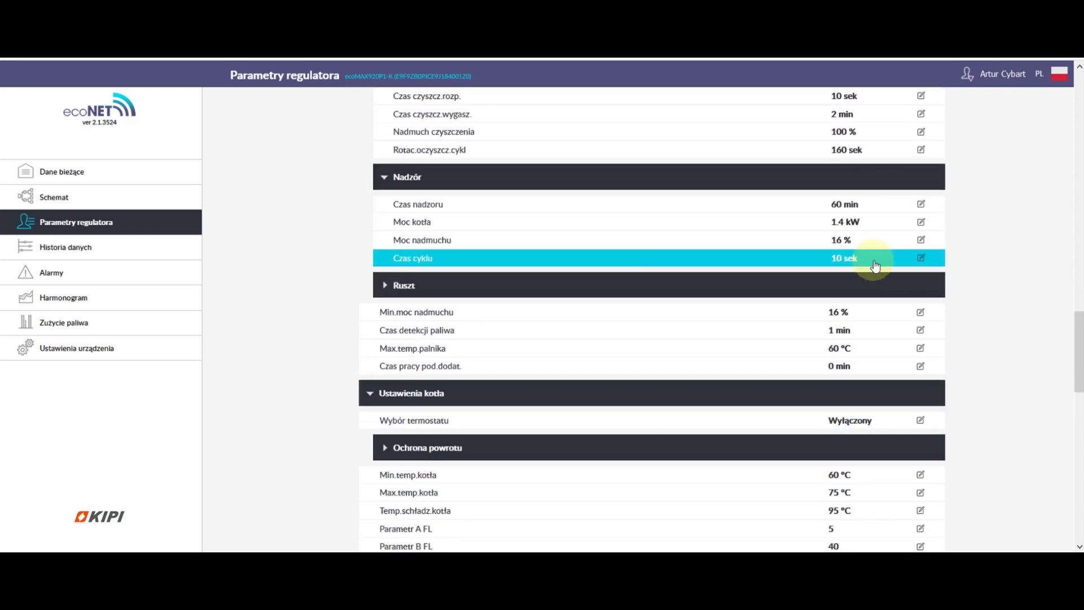
scroll(874, 265, down, 4)
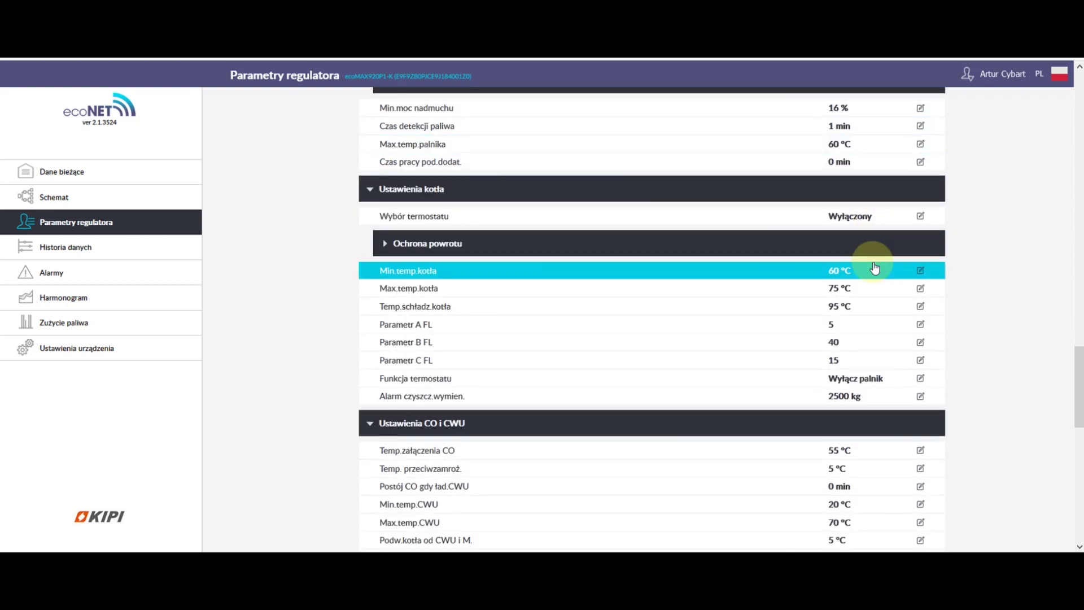
scroll(875, 243, down, 2)
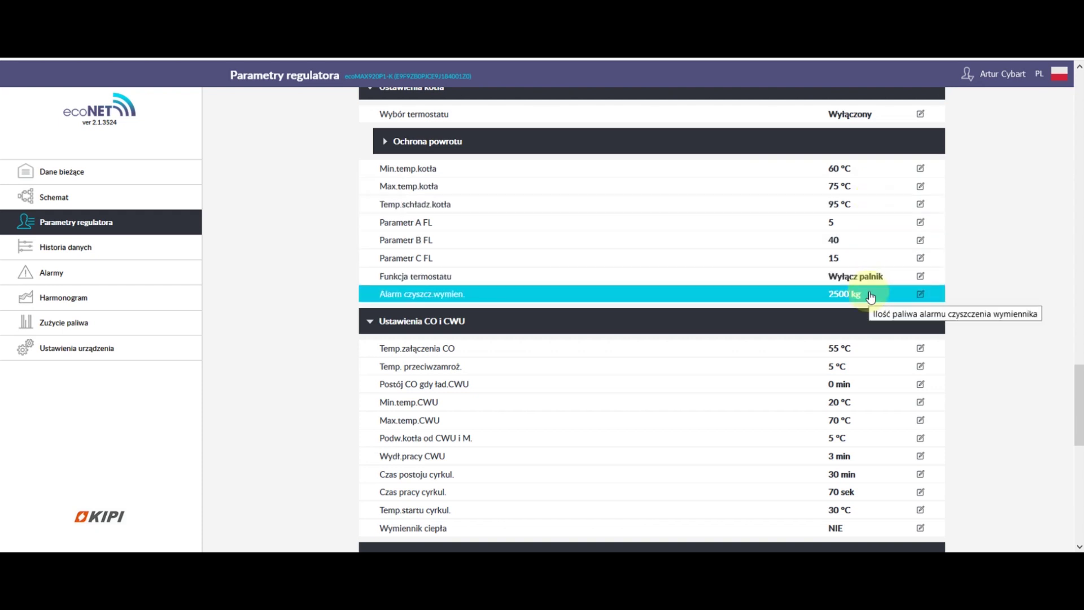
scroll(872, 295, down, 5)
scroll(875, 248, up, 1)
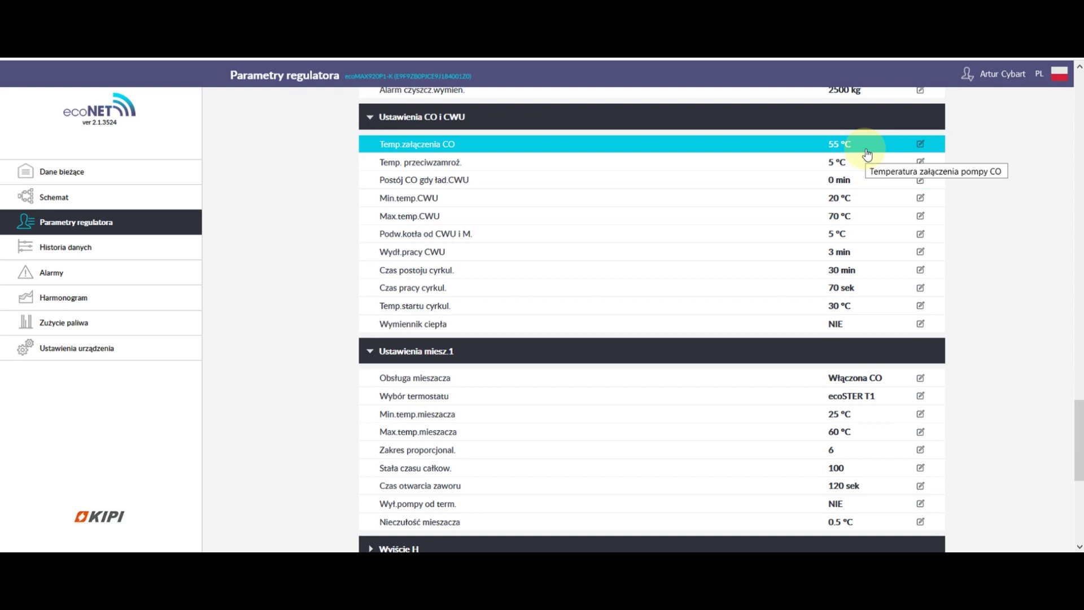
scroll(855, 375, down, 3)
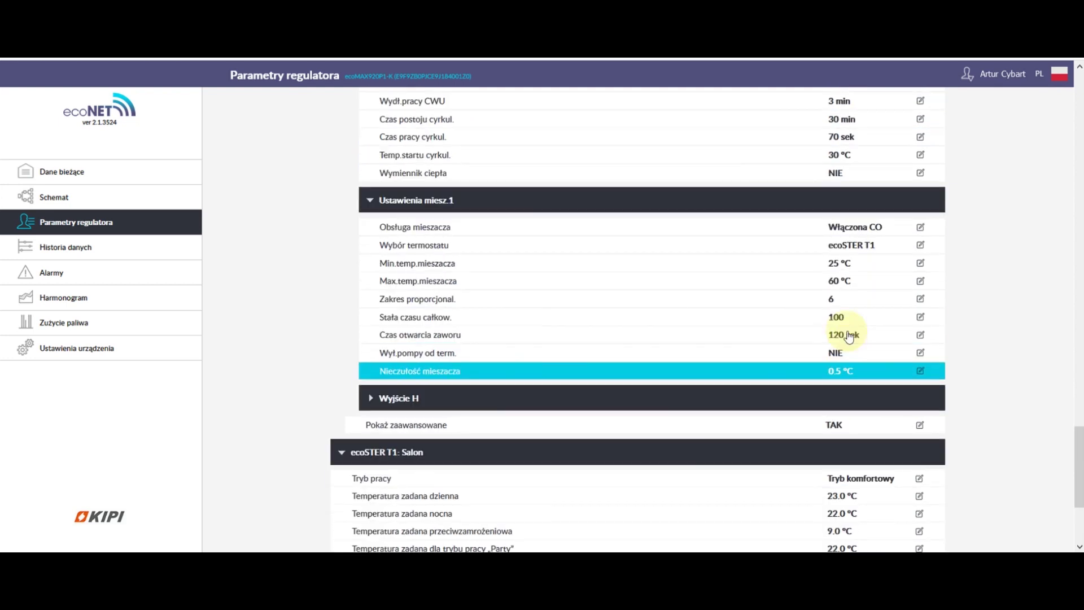
scroll(850, 337, down, 1)
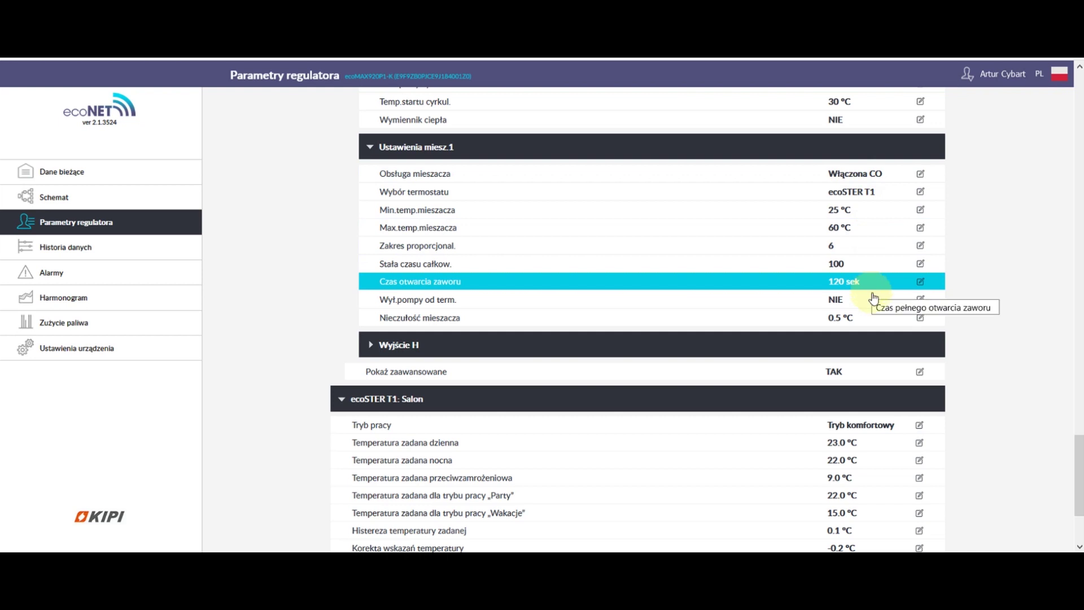
scroll(874, 316, down, 3)
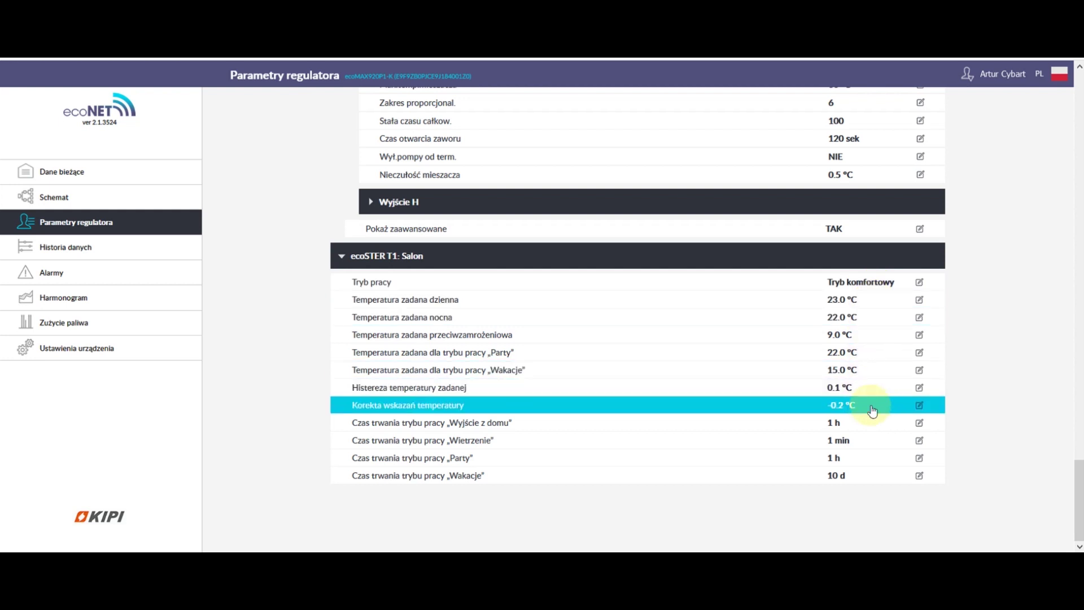
drag(1076, 464, 1080, 90)
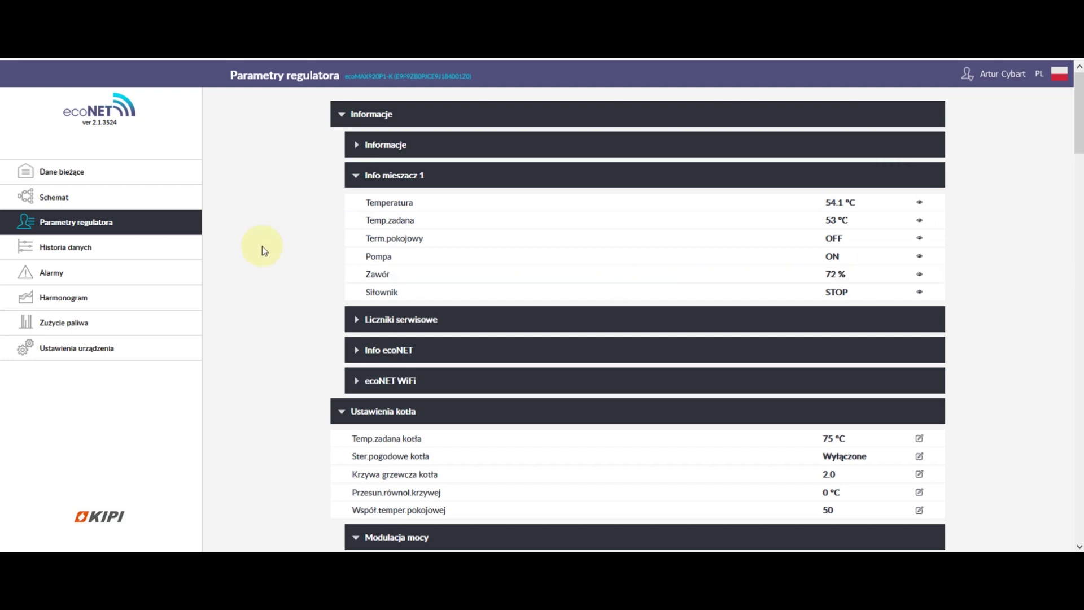
Recheck the mixer 1 valve opening and actuator status against the current boiler, return and mixer temperatures
click(165, 176)
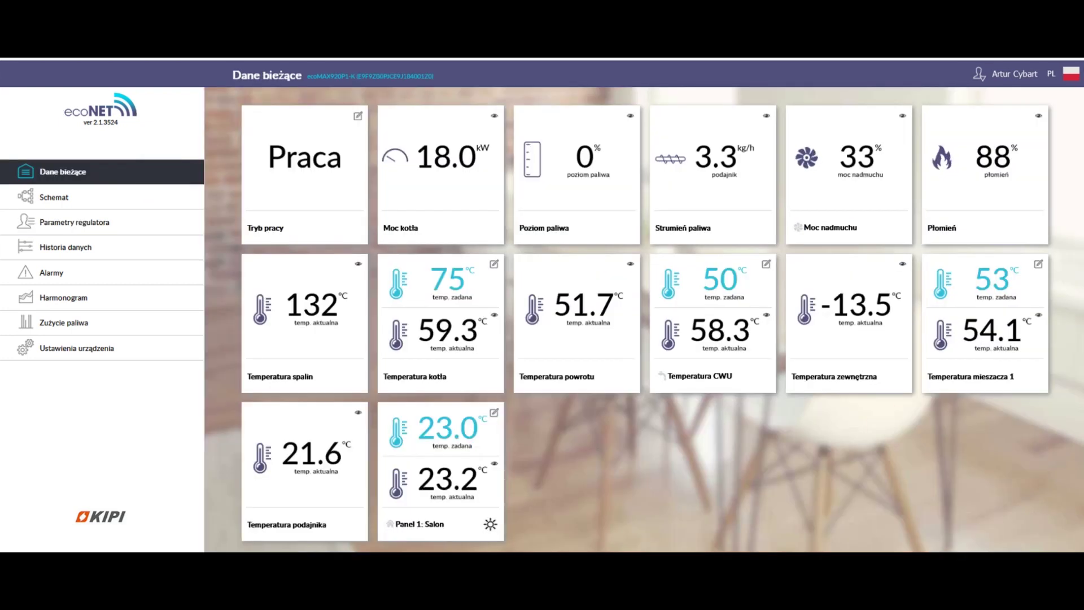
mouse_move(1056, 564)
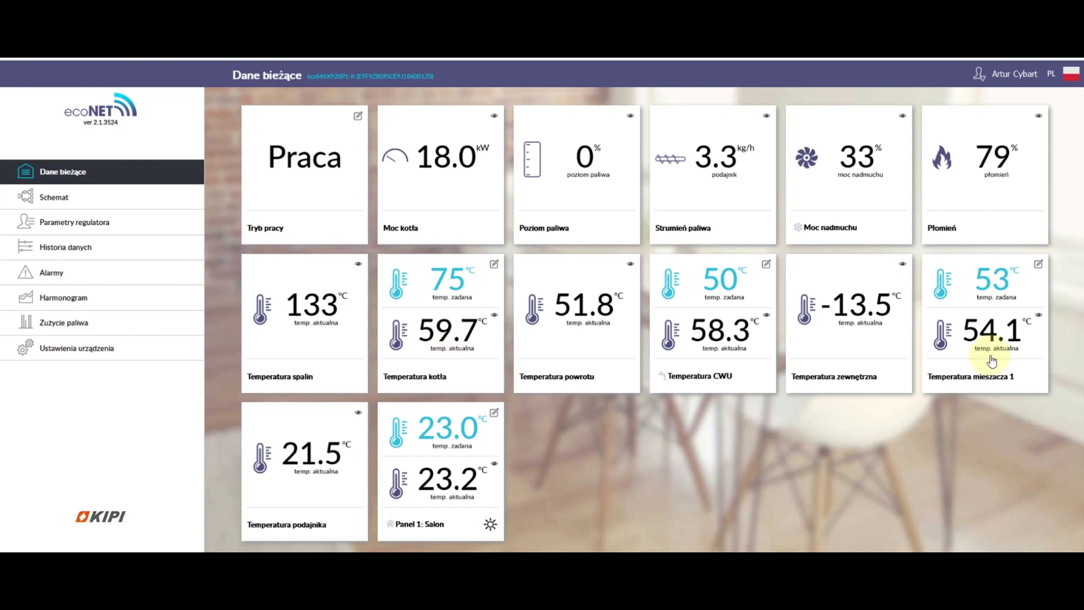
click(135, 221)
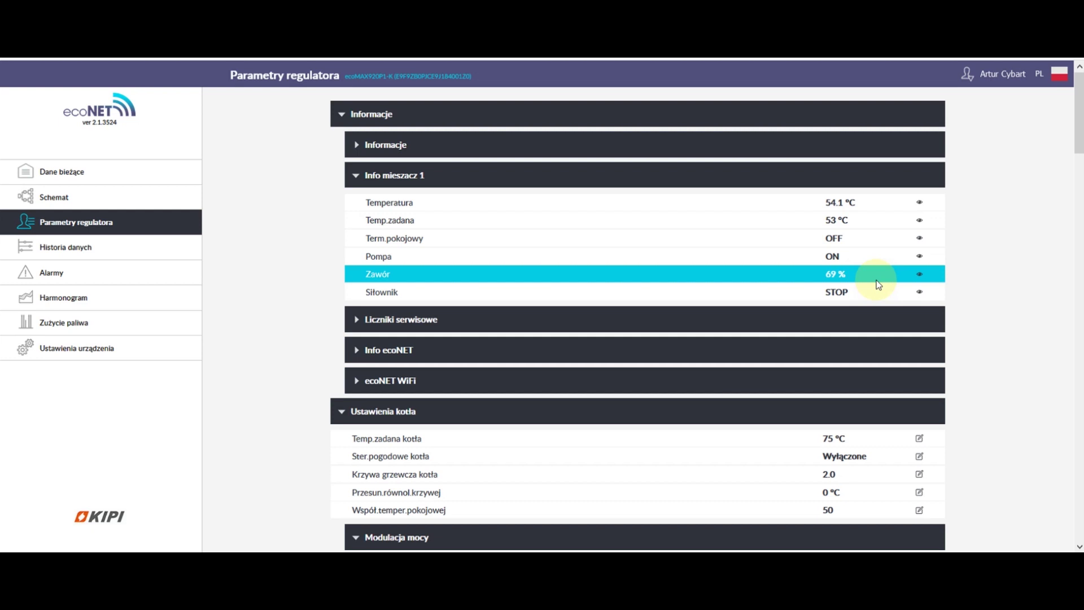
click(102, 174)
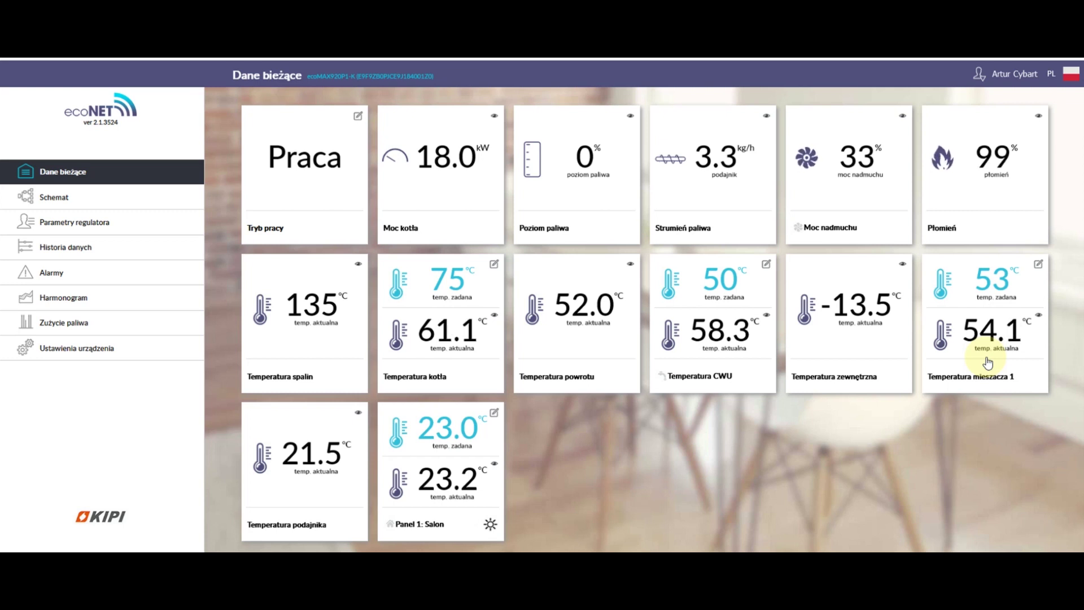
Alternate between the mixer 1 info and the current data to follow the valve opening against boiler, return and mixer temperatures
click(75, 226)
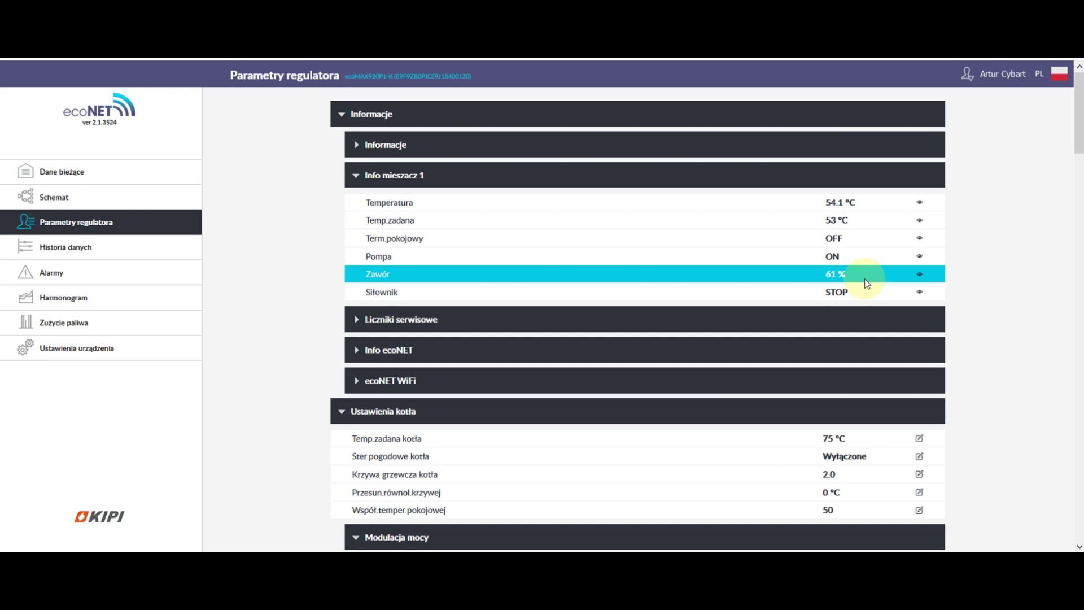
click(137, 171)
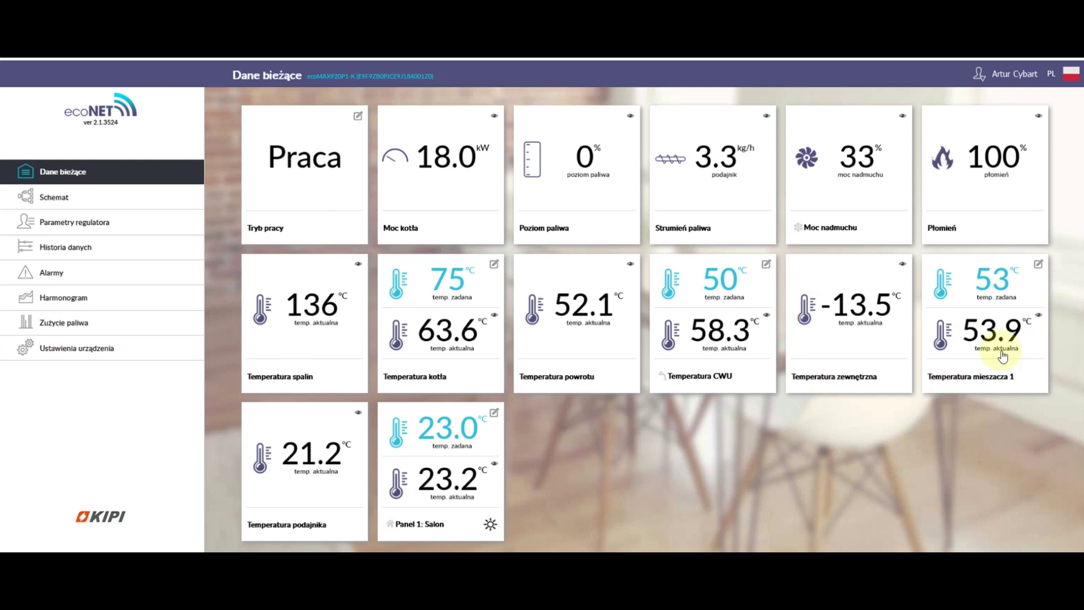
click(164, 221)
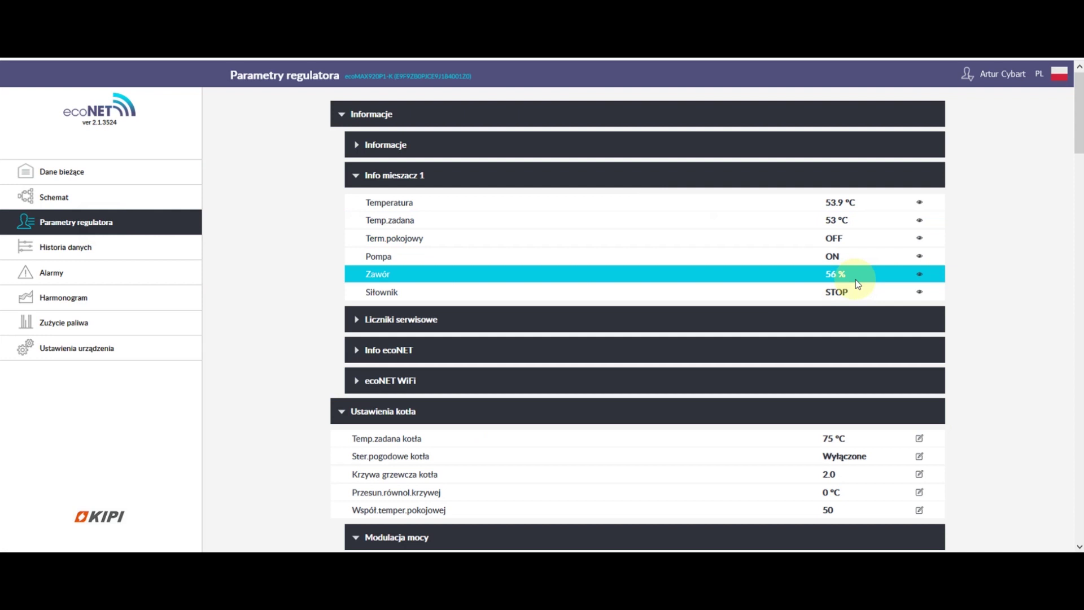
click(150, 168)
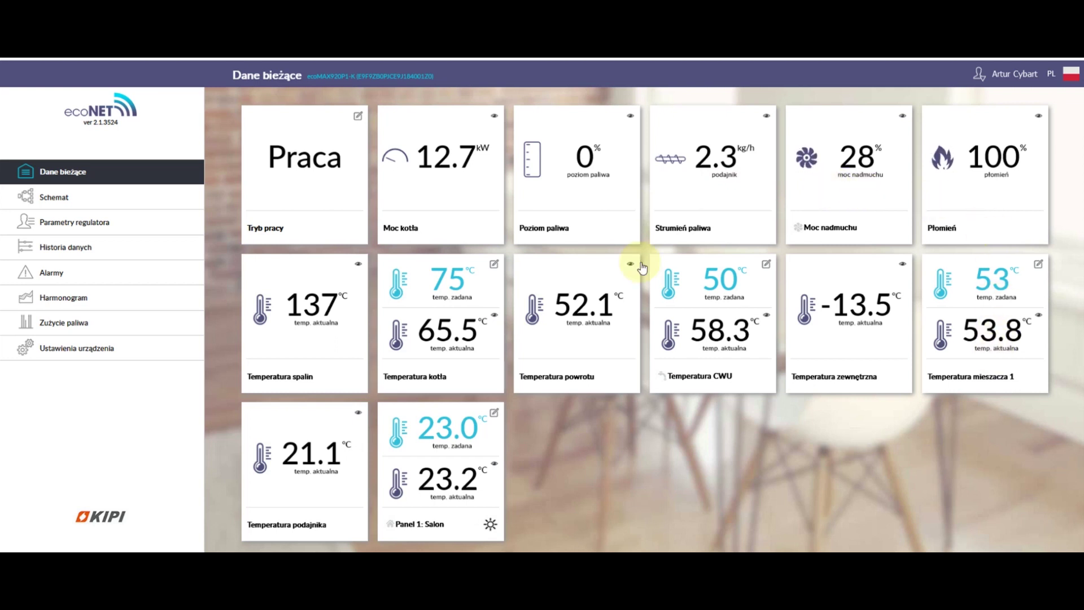
click(95, 221)
click(838, 275)
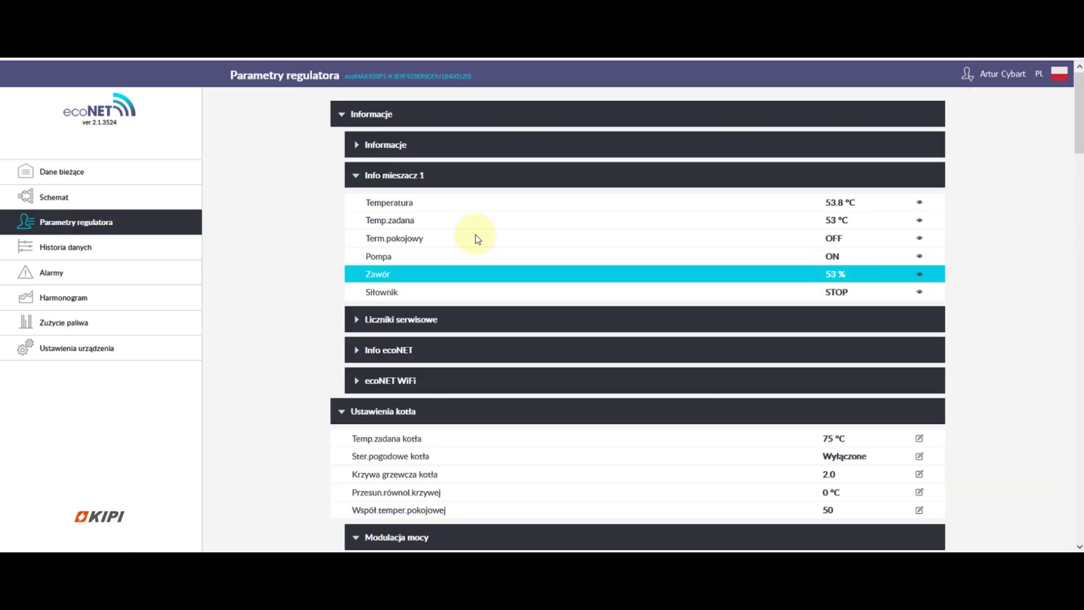
click(120, 173)
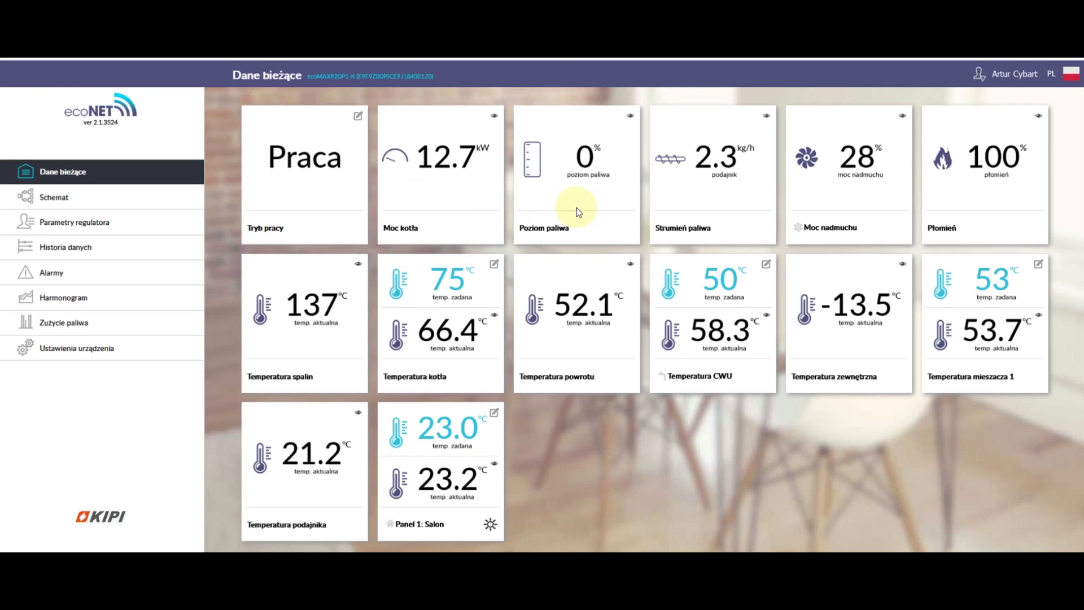
click(116, 252)
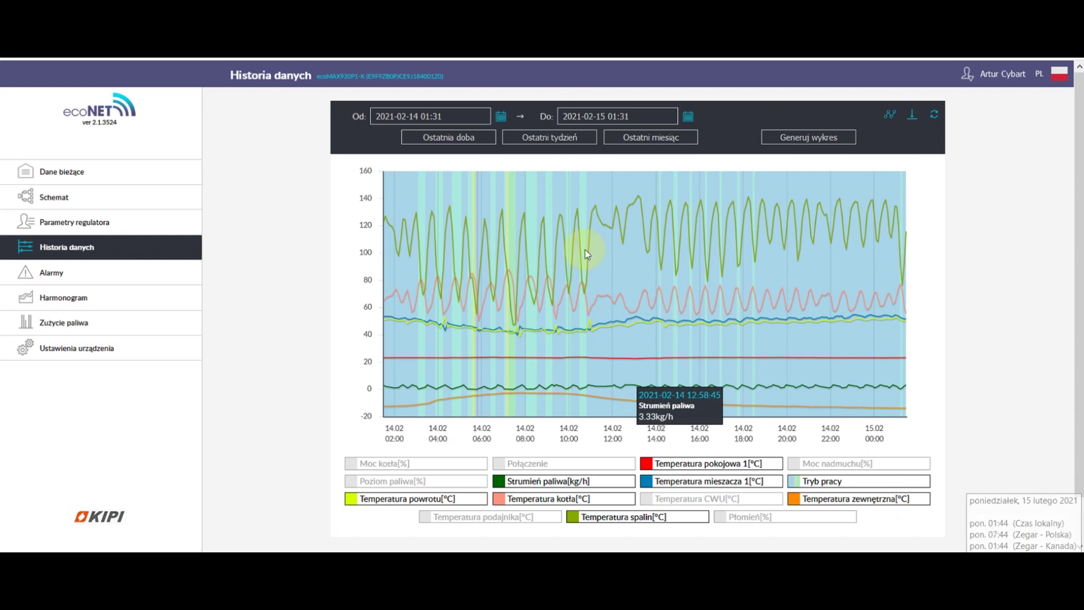
click(429, 116)
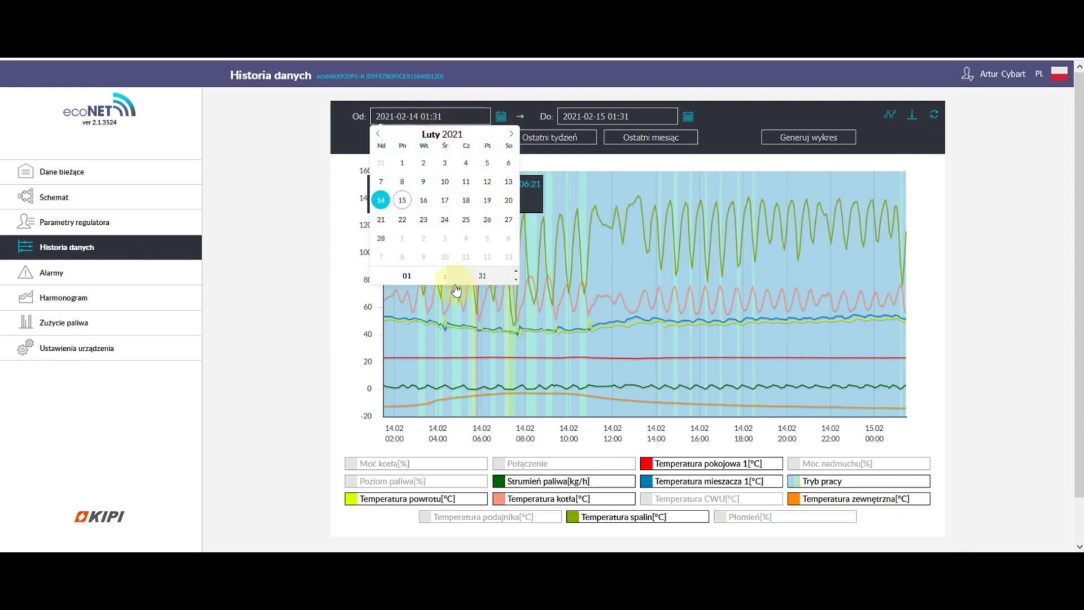
click(516, 272)
click(515, 273)
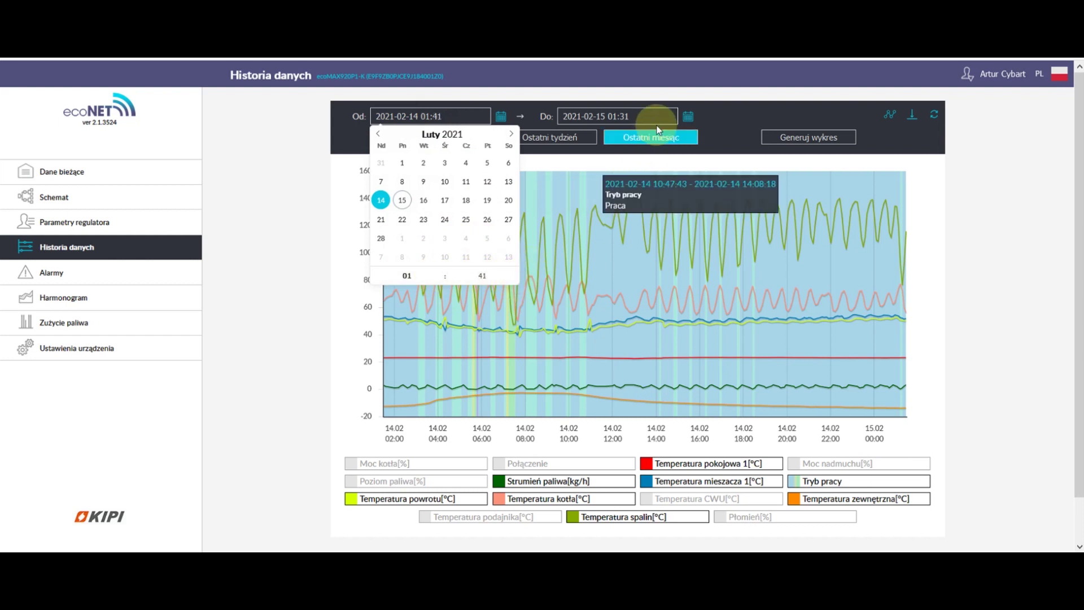
click(653, 189)
click(622, 117)
click(700, 278)
click(699, 277)
click(700, 278)
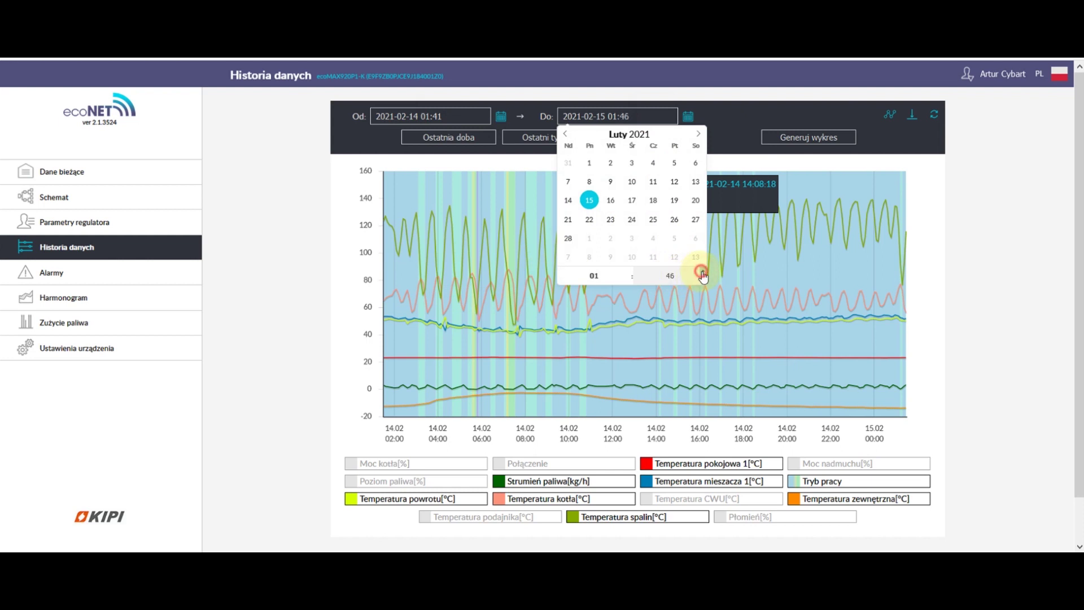
click(809, 137)
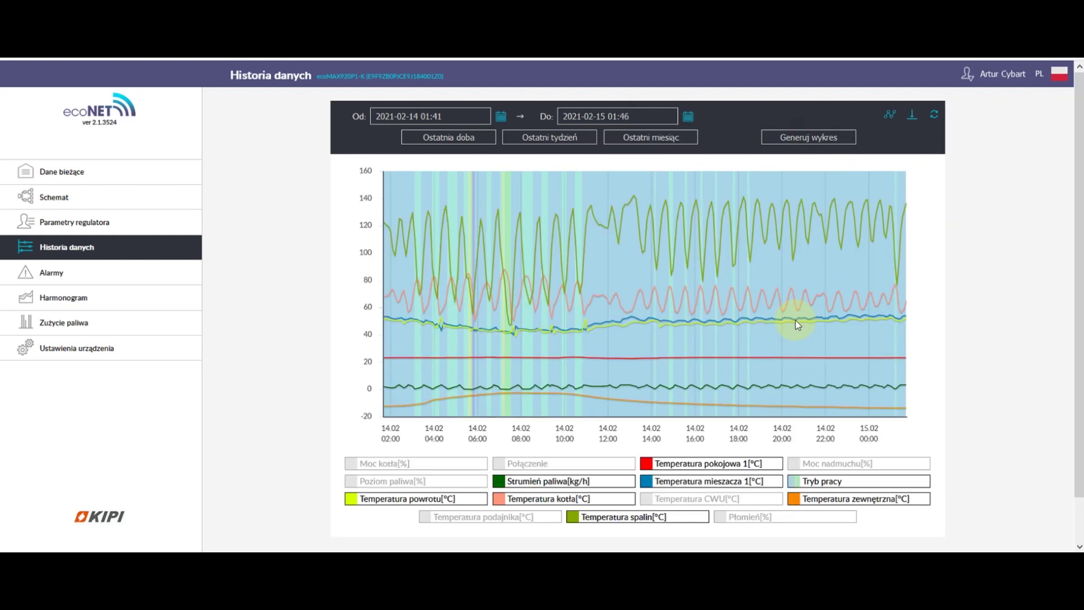
mouse_move(906, 395)
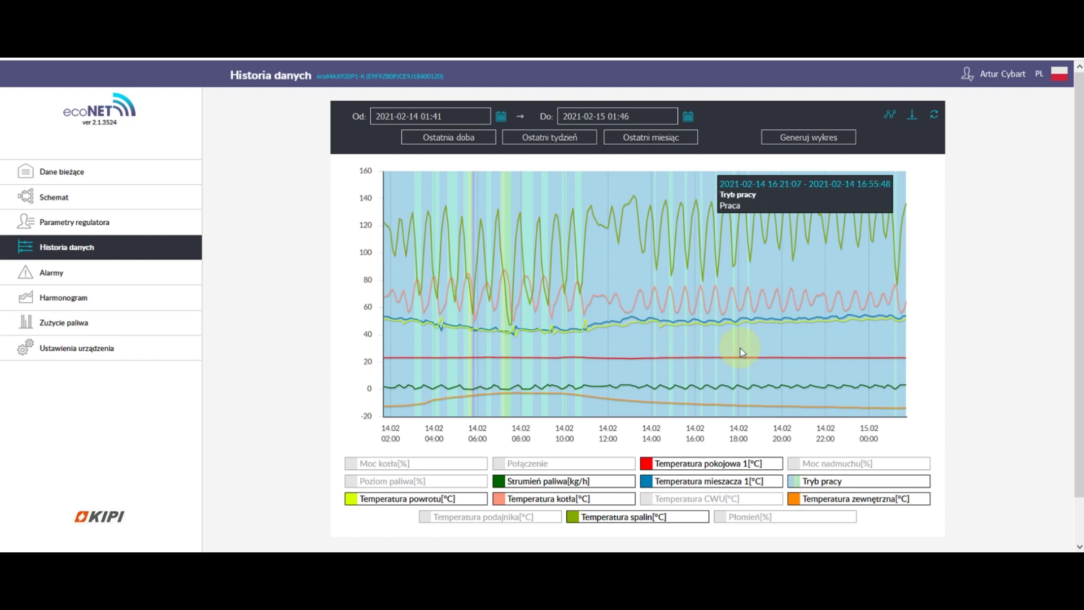
click(113, 323)
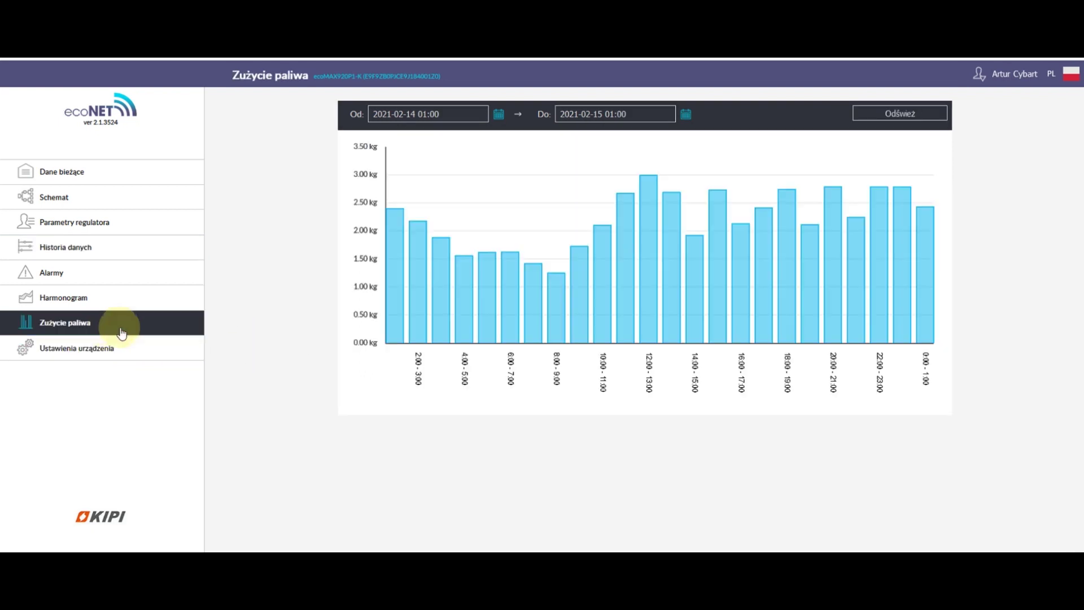
mouse_move(742, 258)
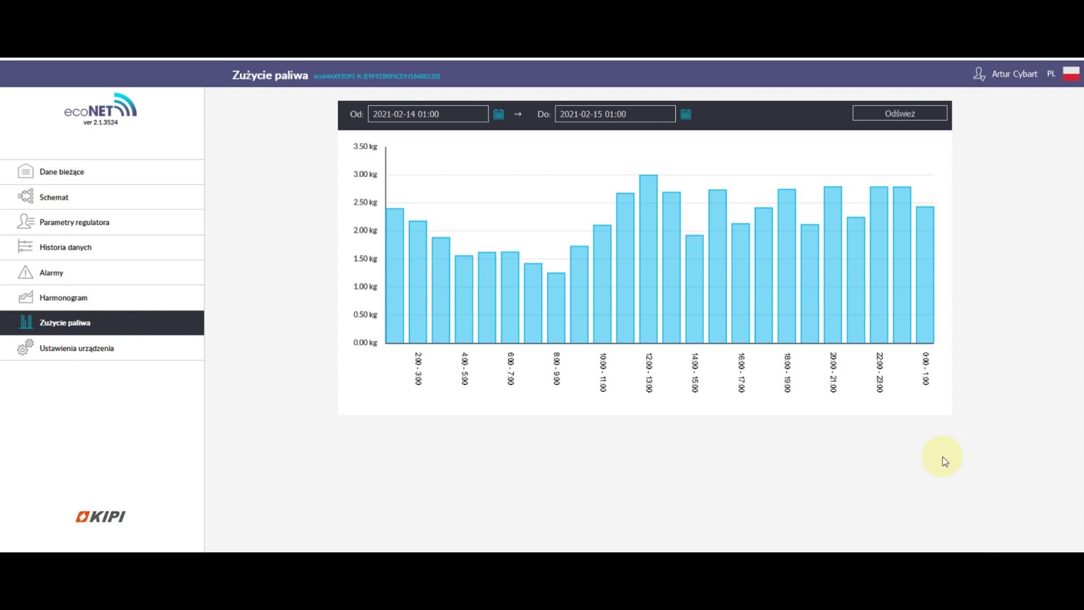
mouse_move(923, 308)
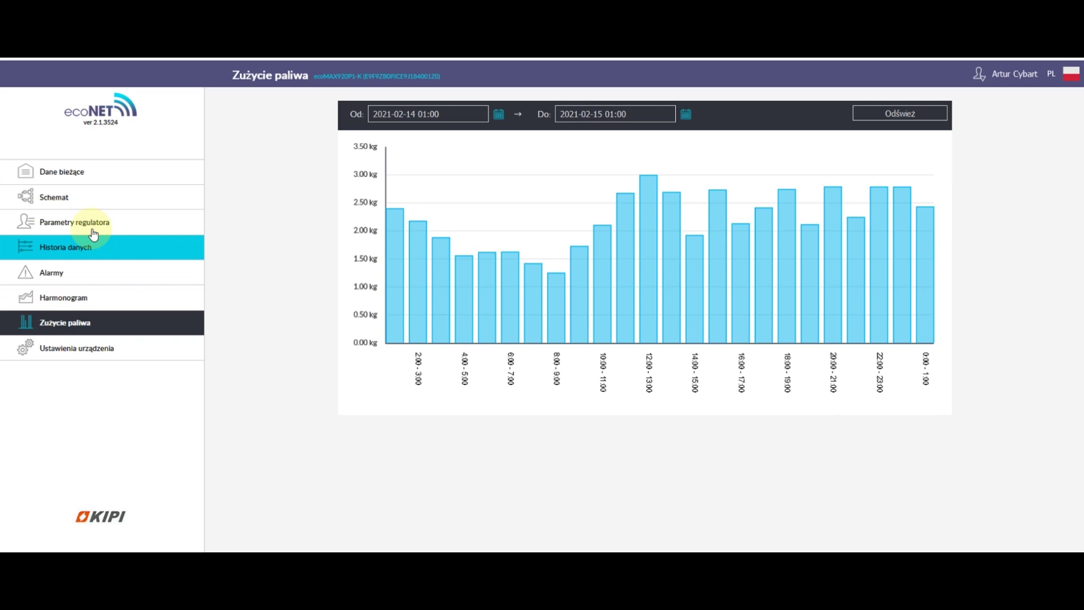
Recheck the current boiler power and temperatures against the mixer 1 valve opening and actuator status
click(109, 172)
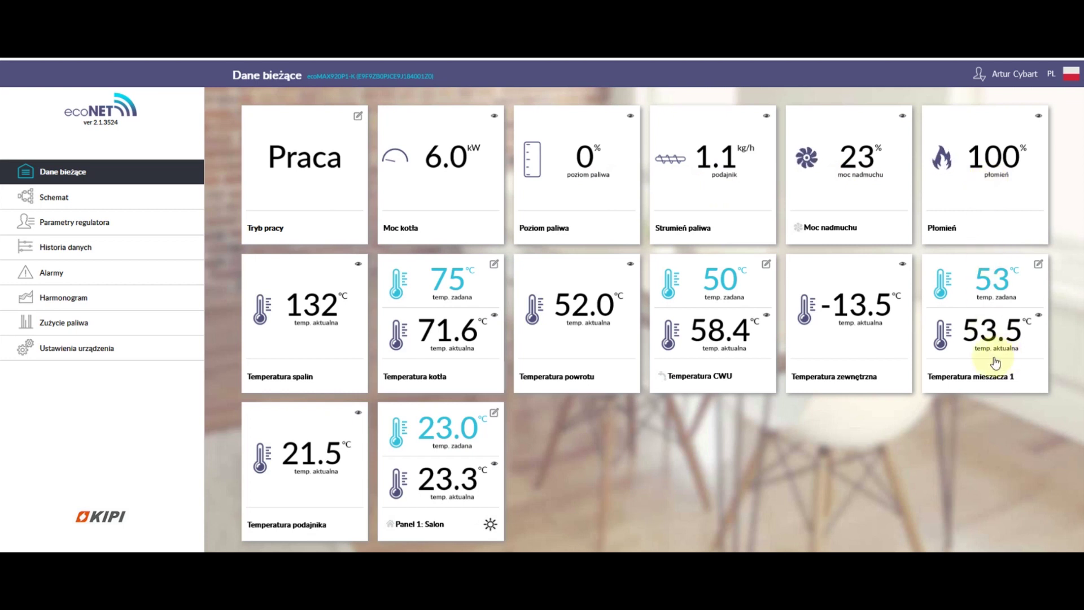
click(62, 222)
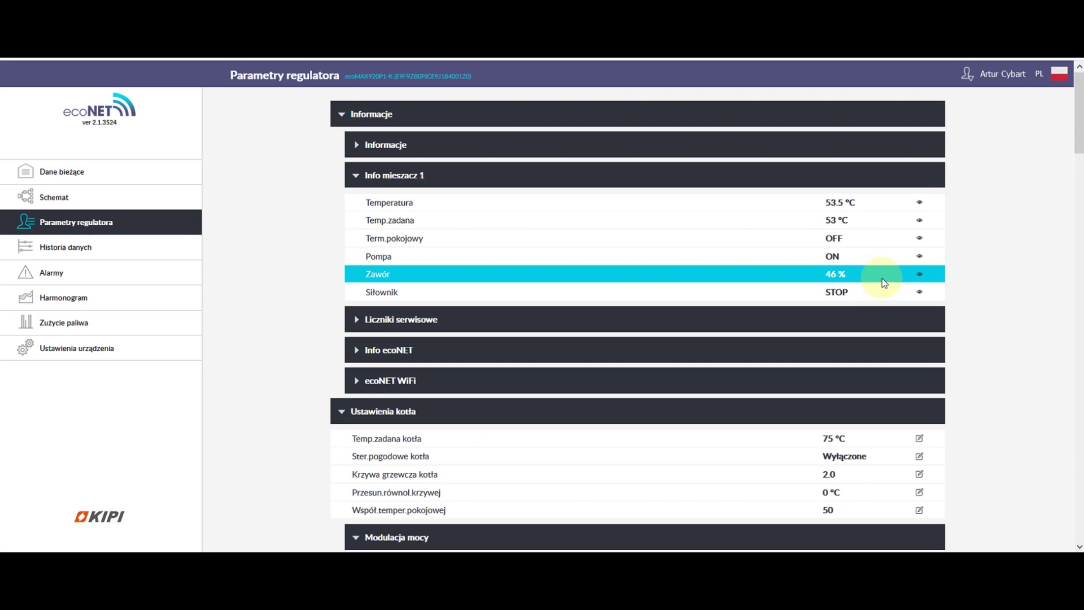
click(114, 178)
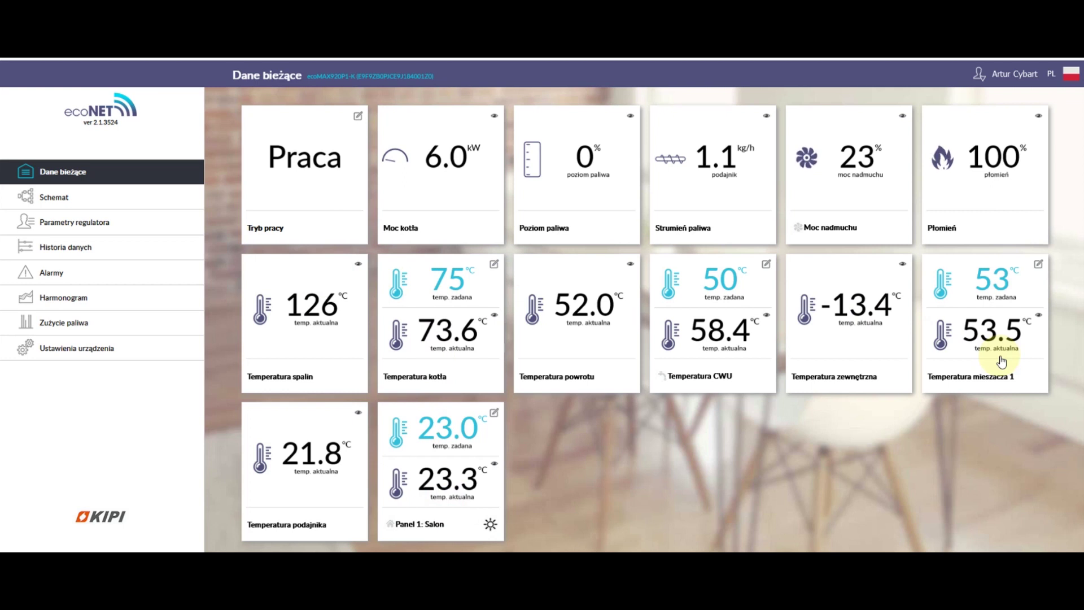
click(102, 232)
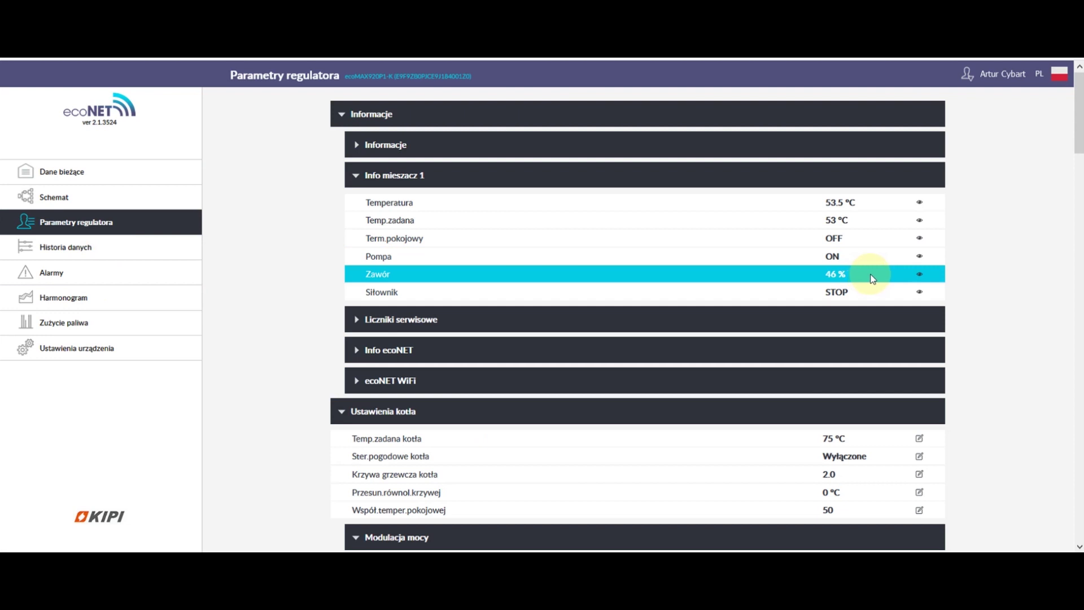
Review the regulator's power modulation, operating mode, burner cleaning, CWU, summer/winter and mixer 1 settings
scroll(872, 279, down, 3)
scroll(879, 280, down, 3)
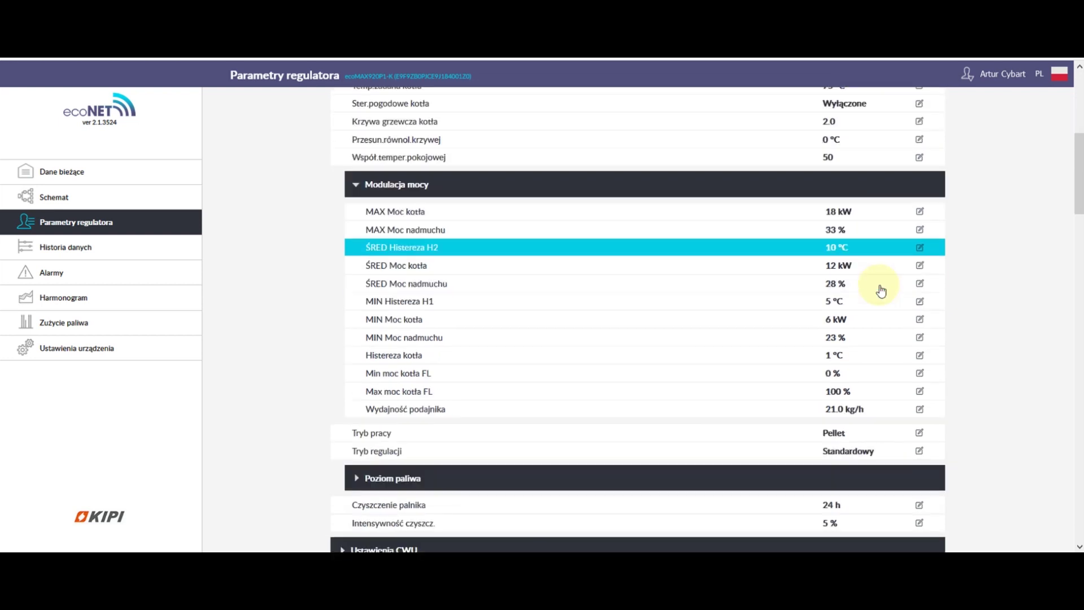
scroll(880, 290, down, 1)
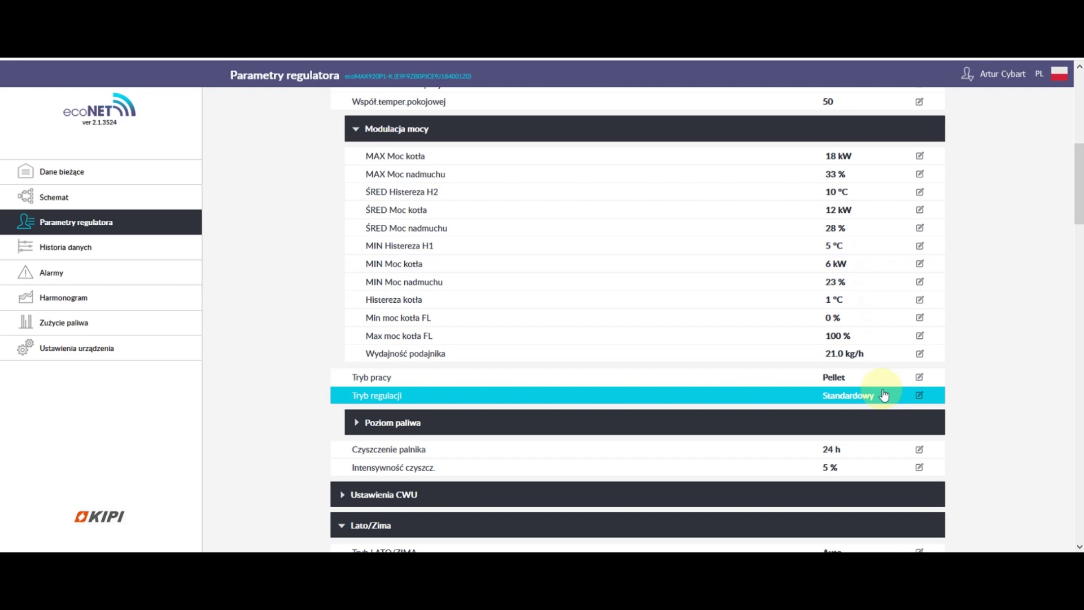
scroll(895, 395, down, 3)
scroll(896, 396, down, 1)
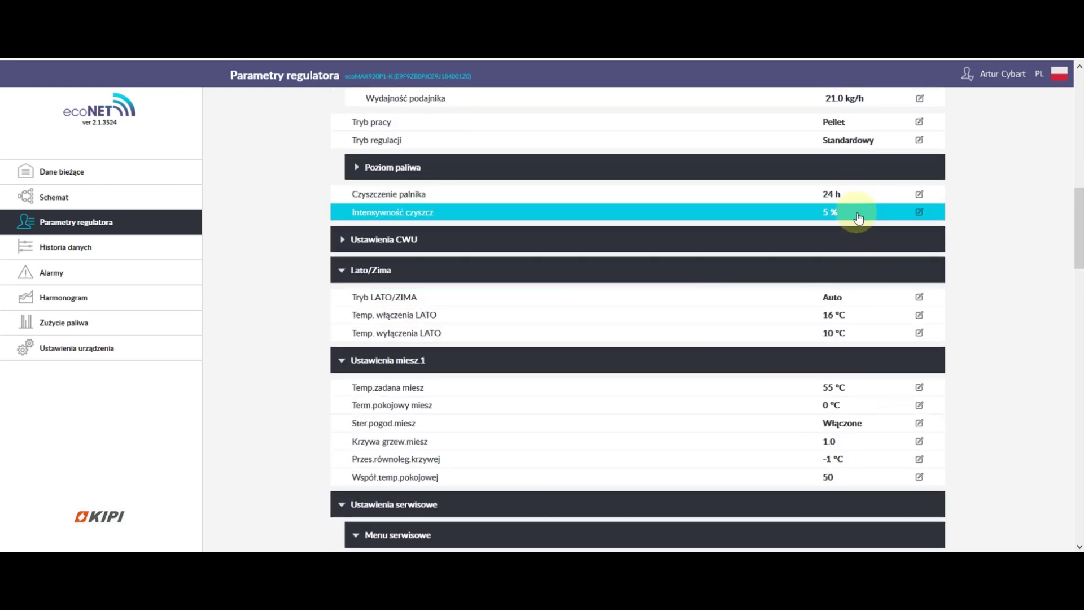
scroll(858, 216, down, 1)
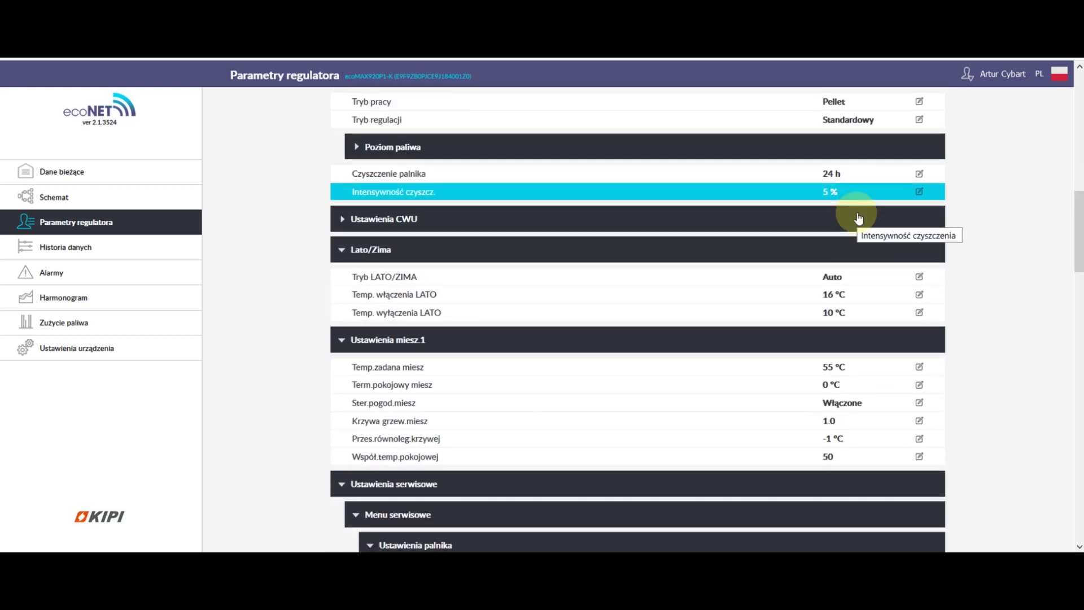
click(811, 188)
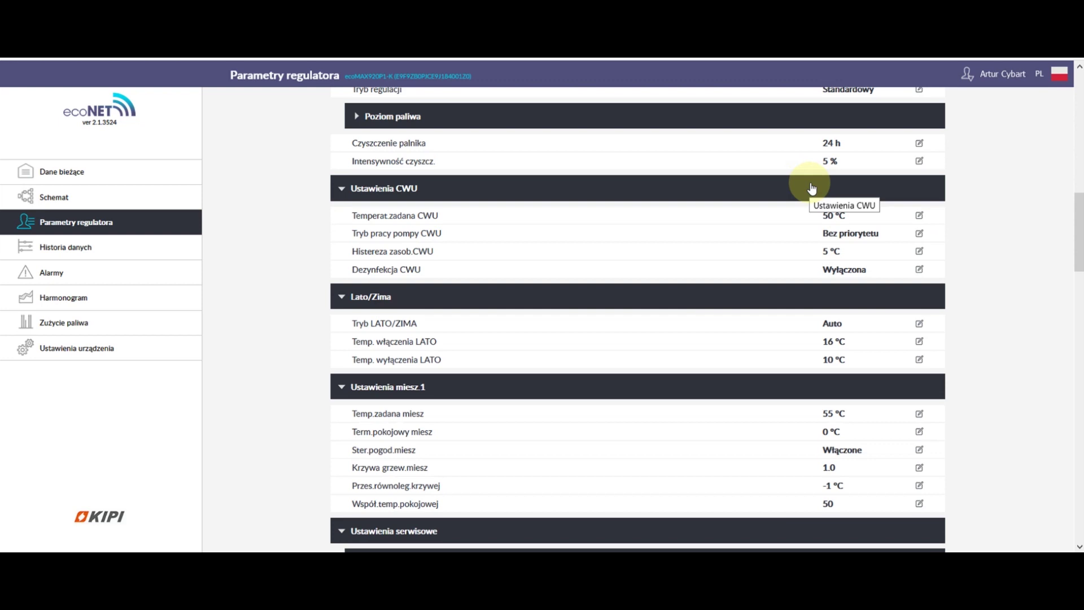
click(811, 188)
scroll(885, 136, down, 2)
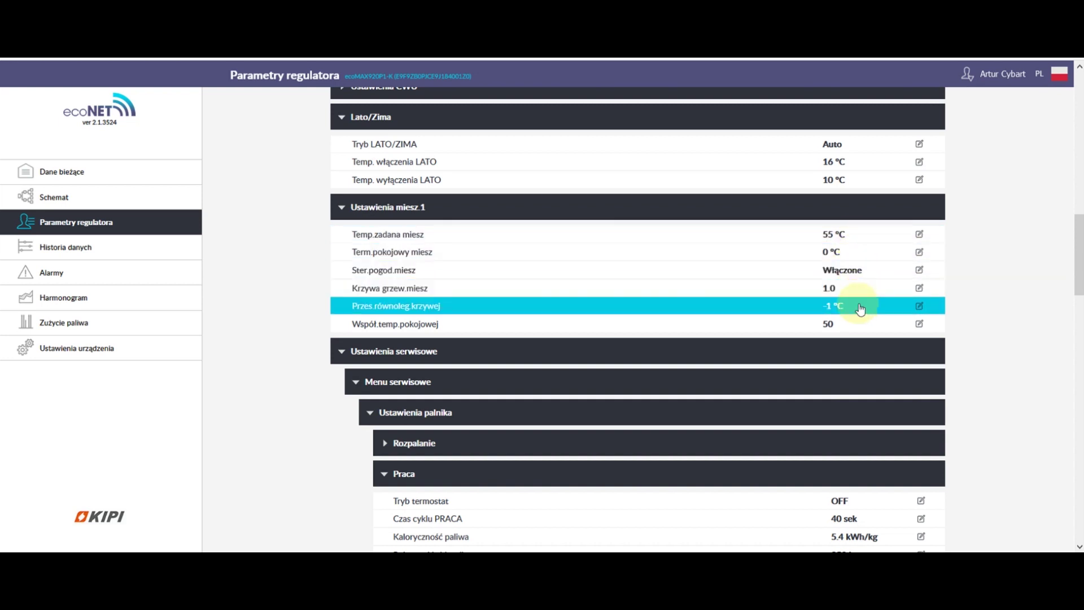
Review the burner service settings for ignition, operation, cleaning and supervision
scroll(858, 316, down, 5)
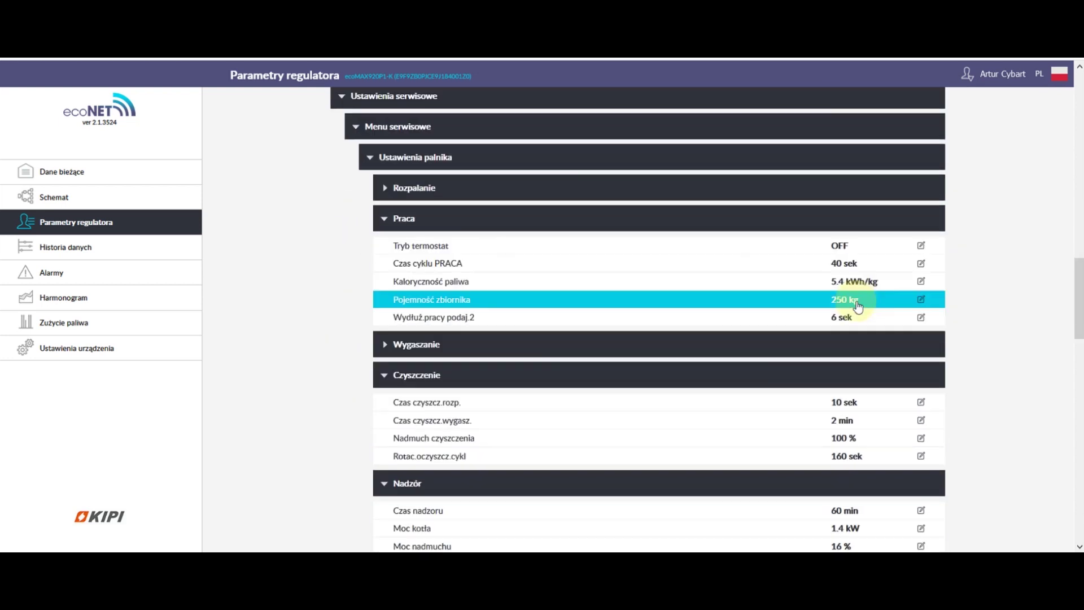
click(732, 186)
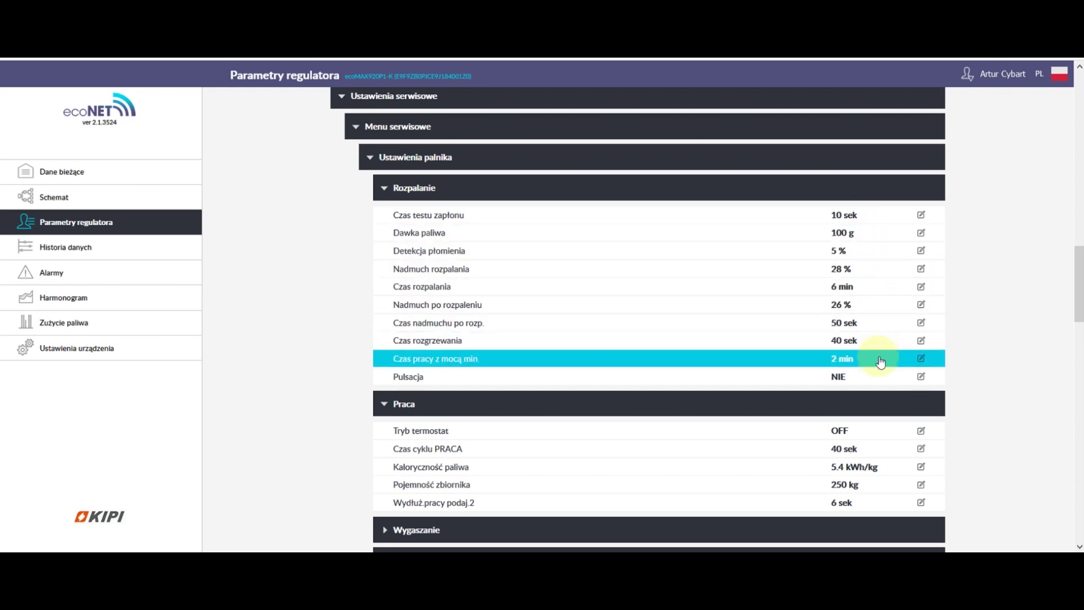
scroll(881, 361, down, 5)
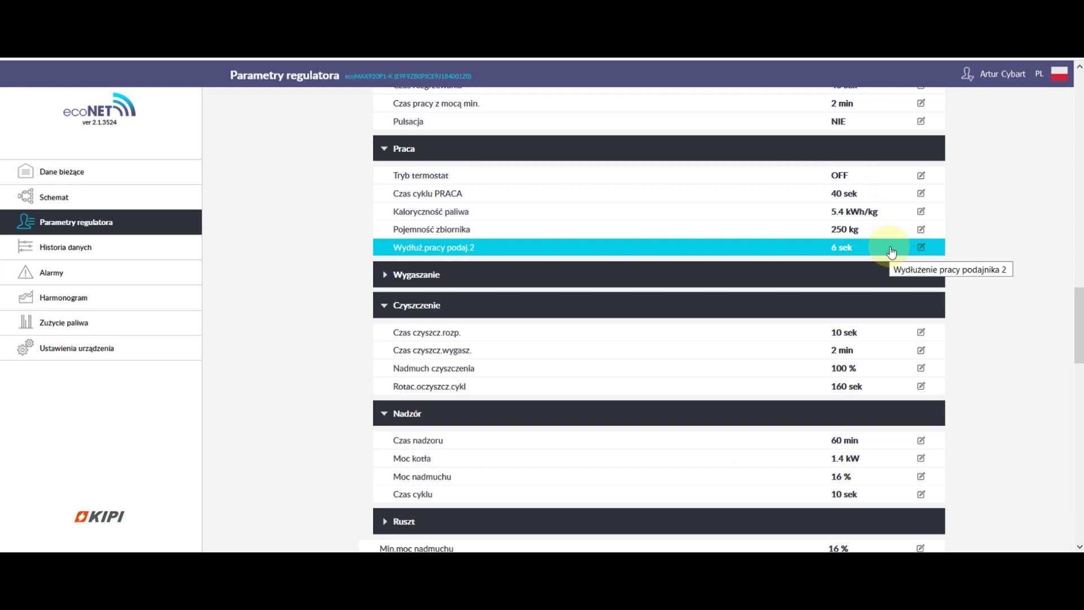
scroll(890, 253, down, 3)
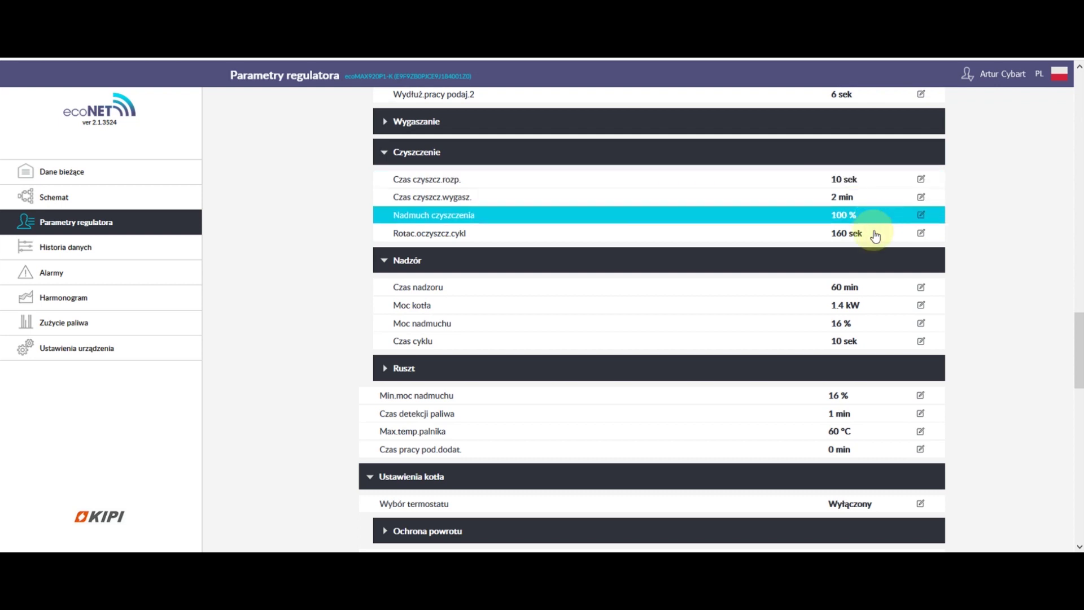
scroll(877, 237, down, 2)
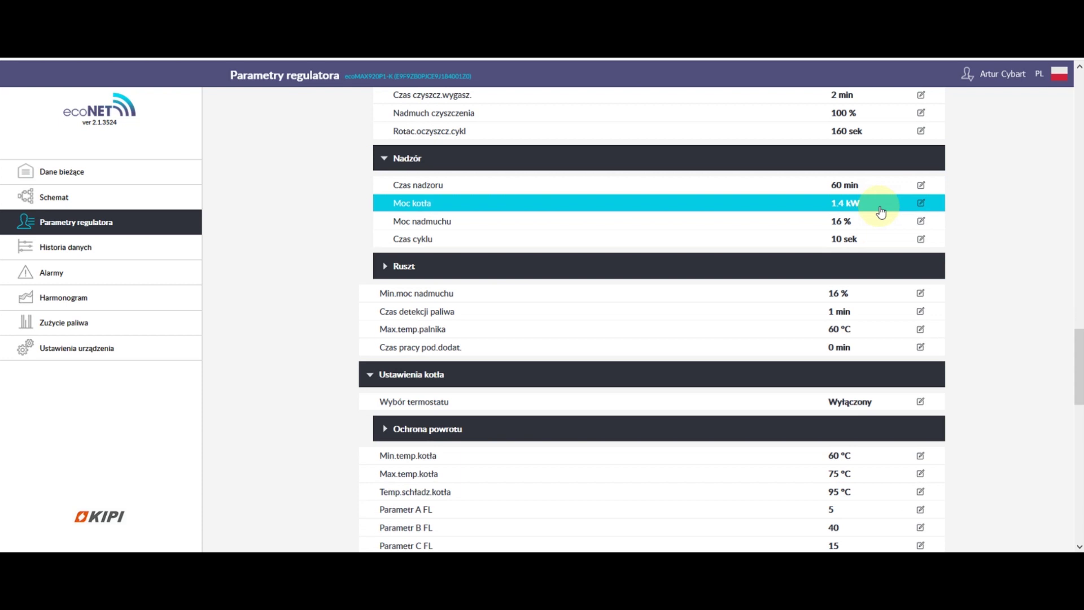
Review the service settings for the boiler, CO and CWU, and mixer 1, plus the ecoSTER T1 living room thermostat parameters
scroll(880, 251, down, 3)
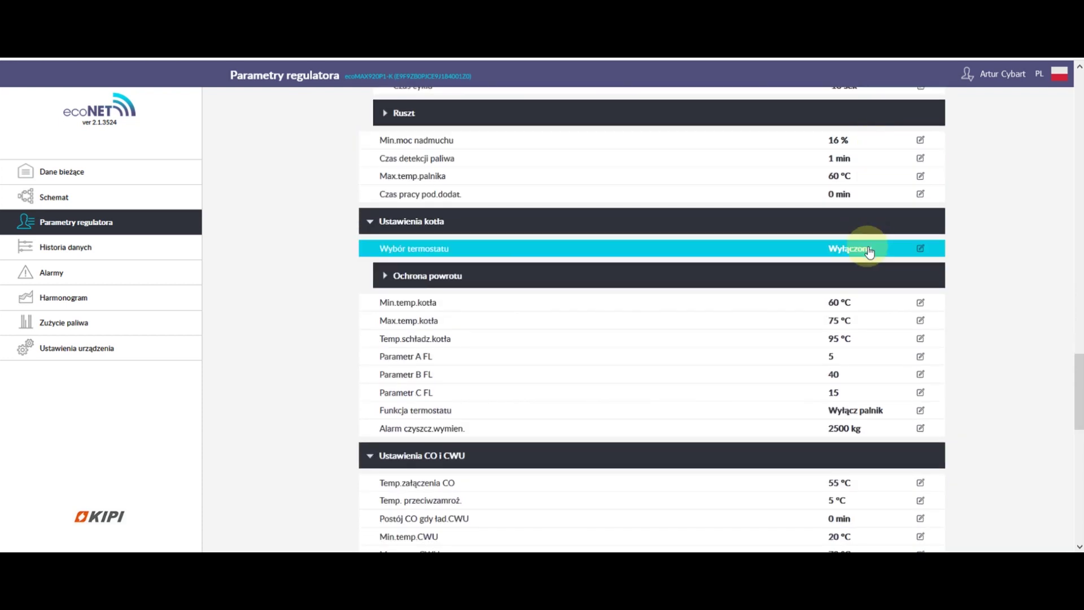
scroll(870, 237, down, 3)
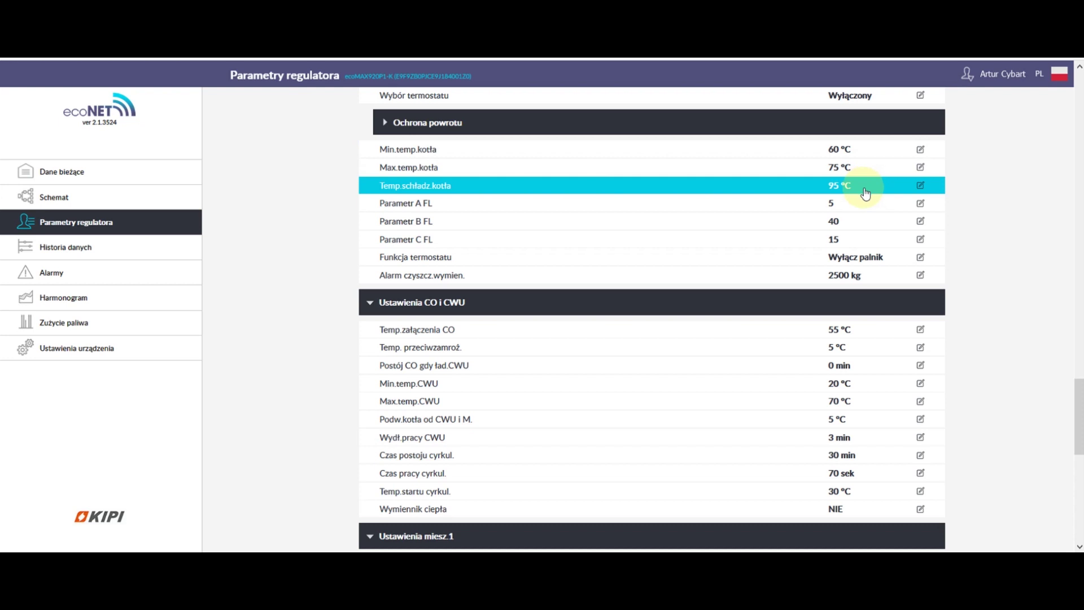
scroll(863, 264, down, 3)
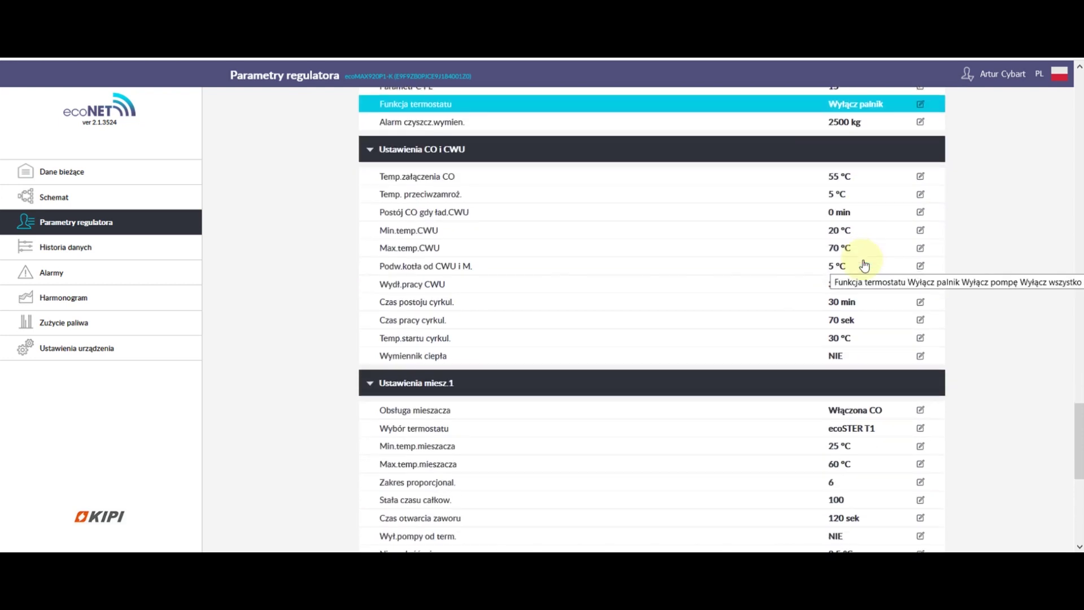
scroll(859, 186, down, 4)
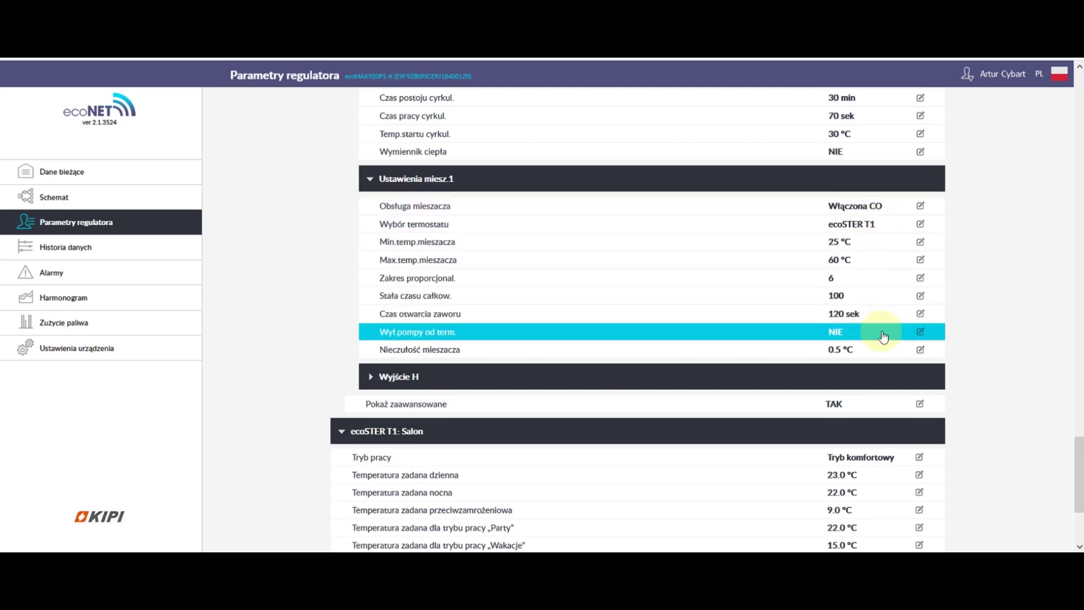
scroll(882, 349, down, 3)
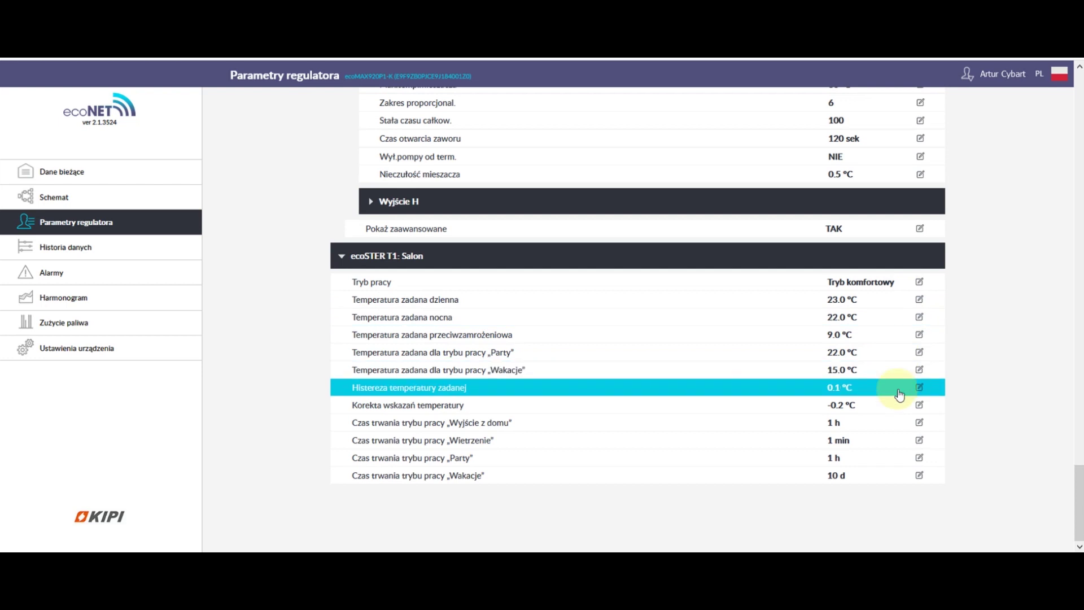
Compare the current boiler, flue gas and mixer 1 temperatures with the mixer 1 valve opening and actuator status
scroll(959, 403, up, 3)
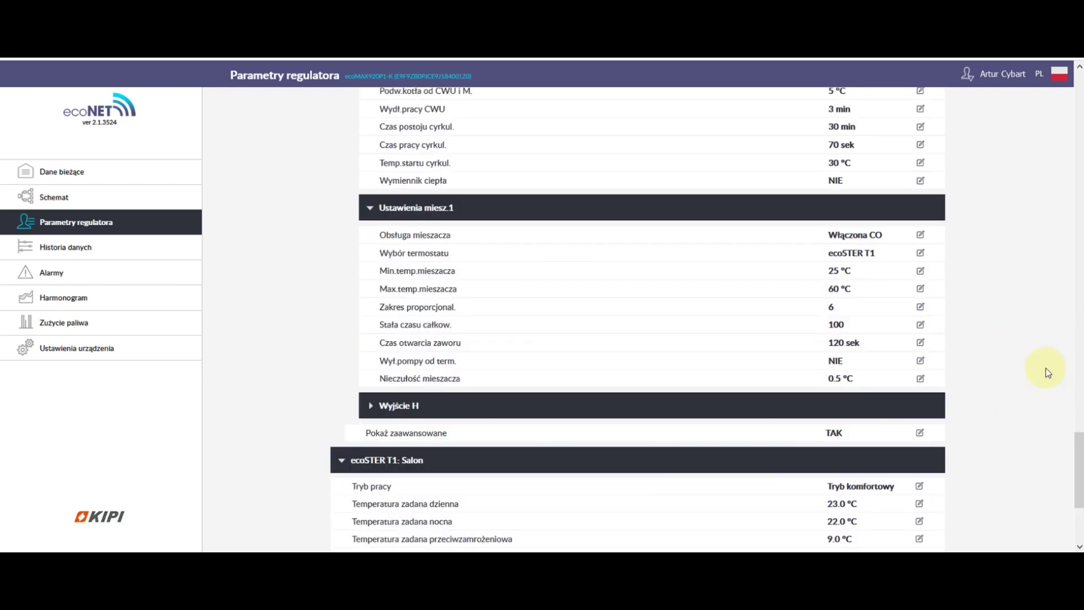
drag(1078, 458, 1049, 93)
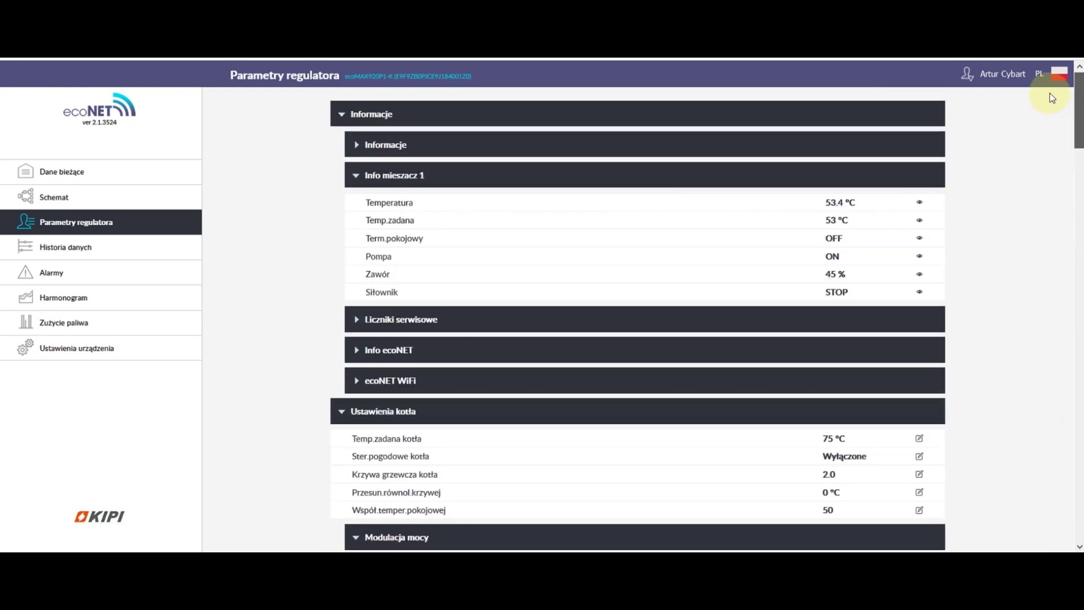
click(102, 180)
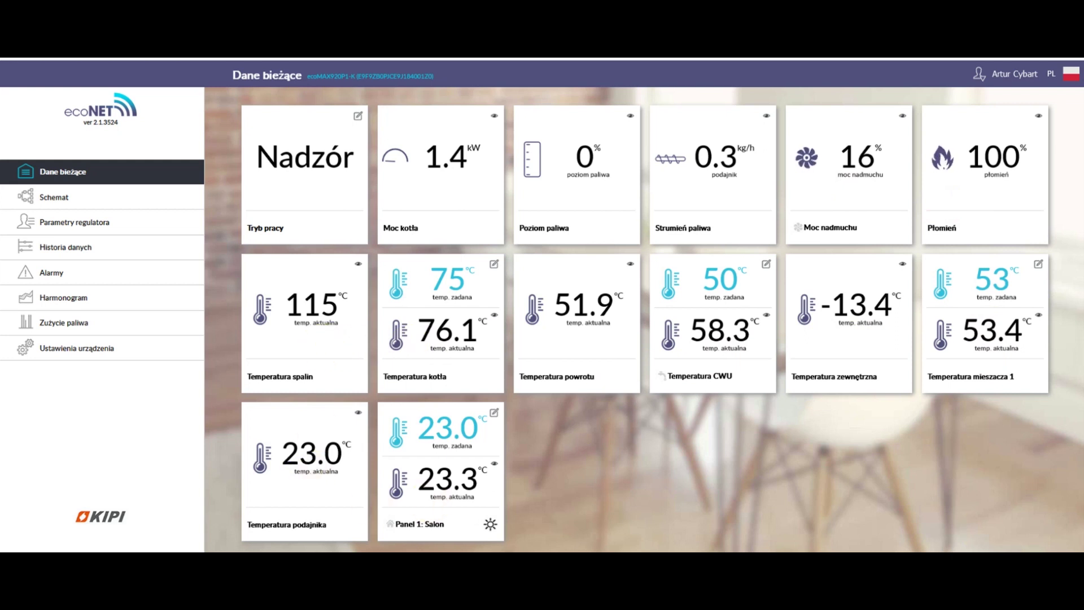
mouse_move(1050, 559)
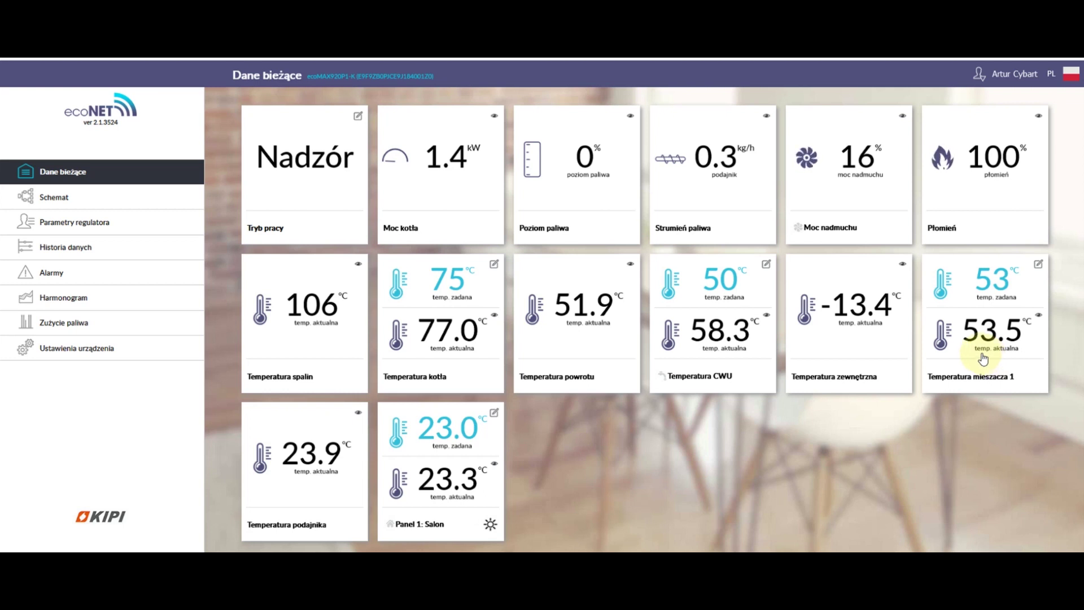
click(106, 233)
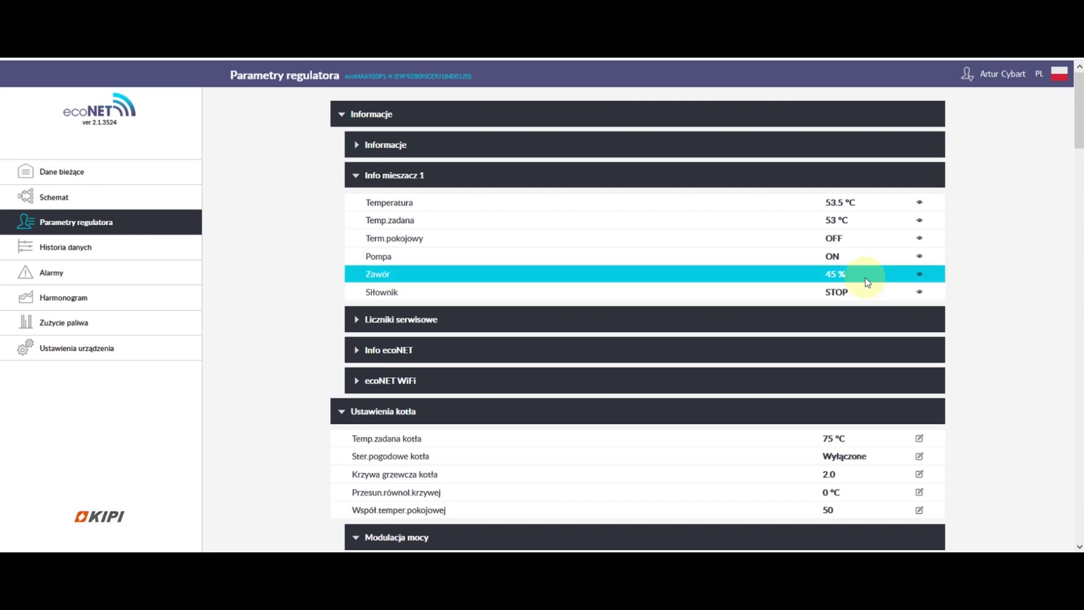
click(141, 179)
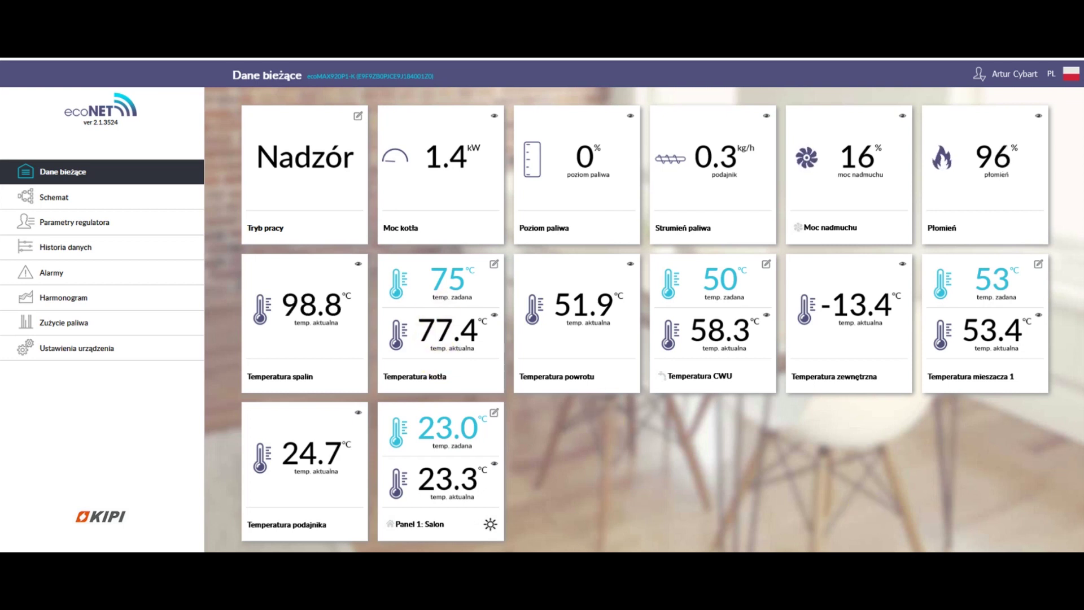
mouse_move(1044, 562)
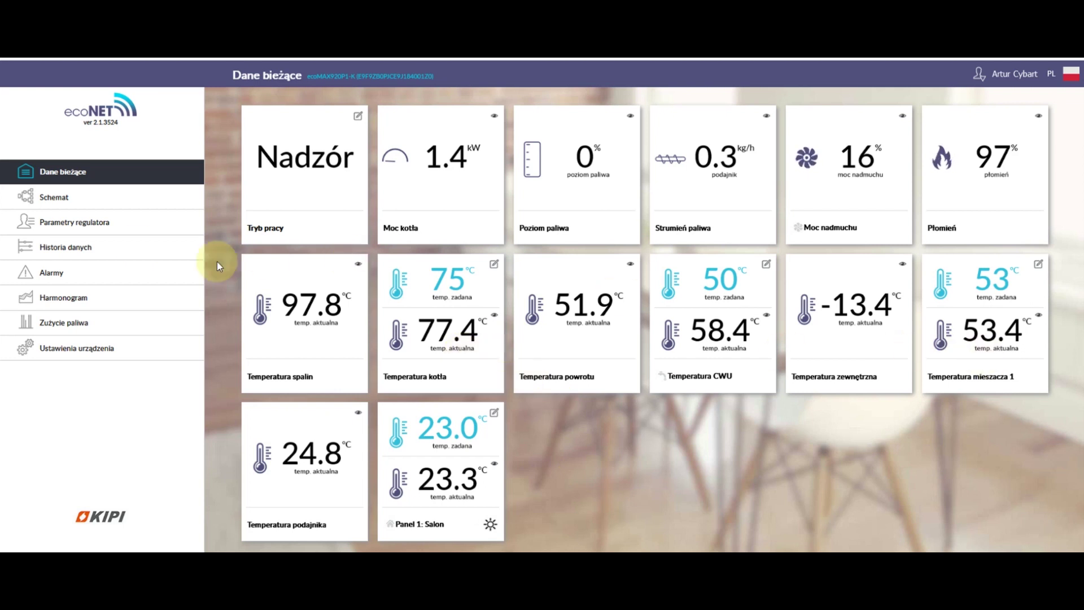
click(96, 223)
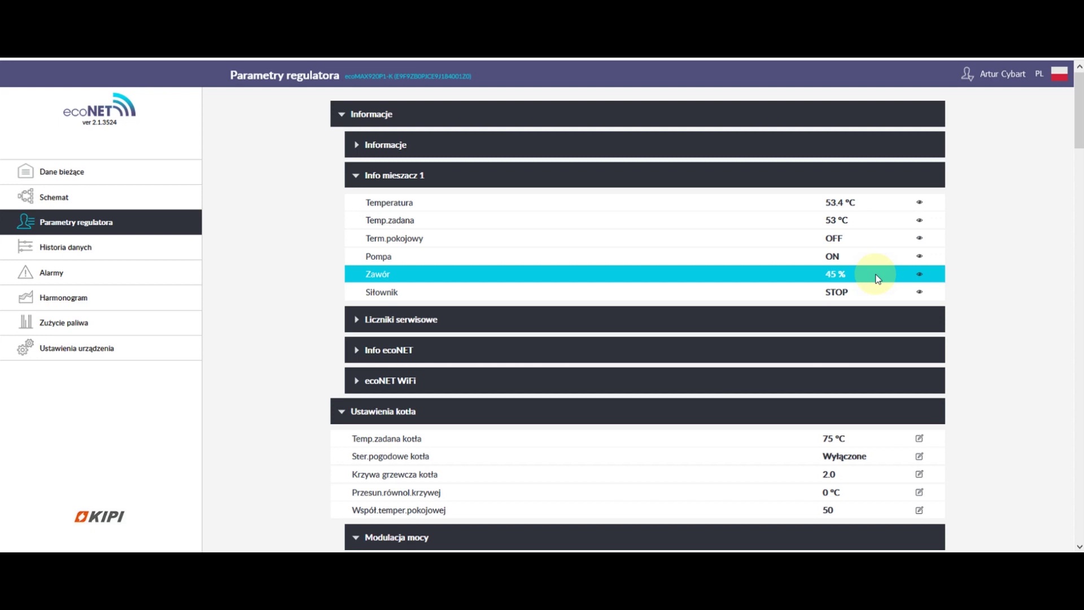
Keep checking the boiler power, boiler temperature and mixer 1 temperature against the valve opening to catch when the valve moves
click(97, 184)
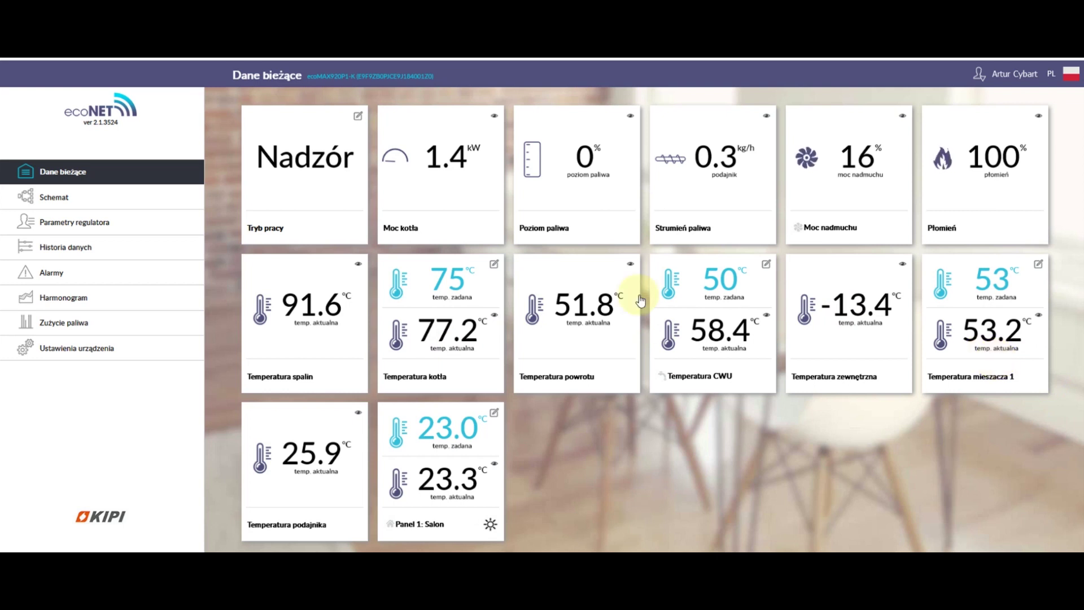
click(92, 221)
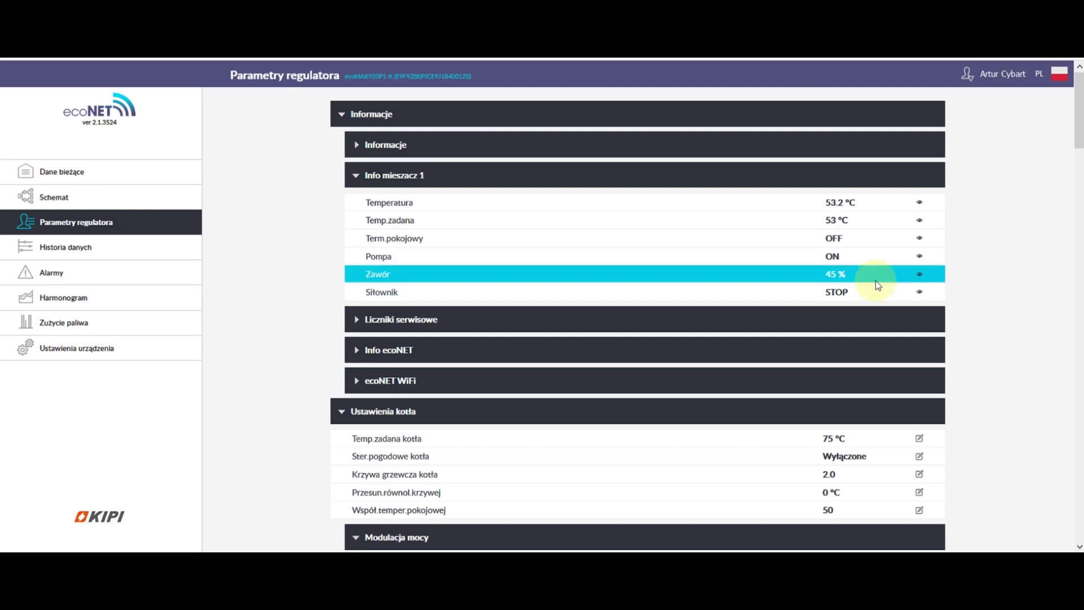
click(119, 172)
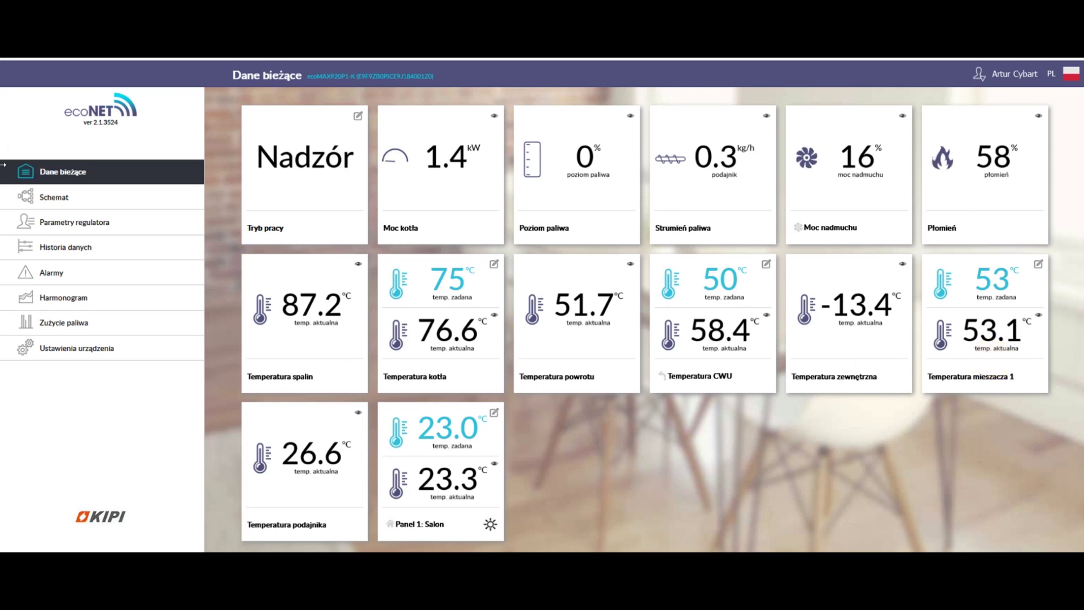
click(74, 222)
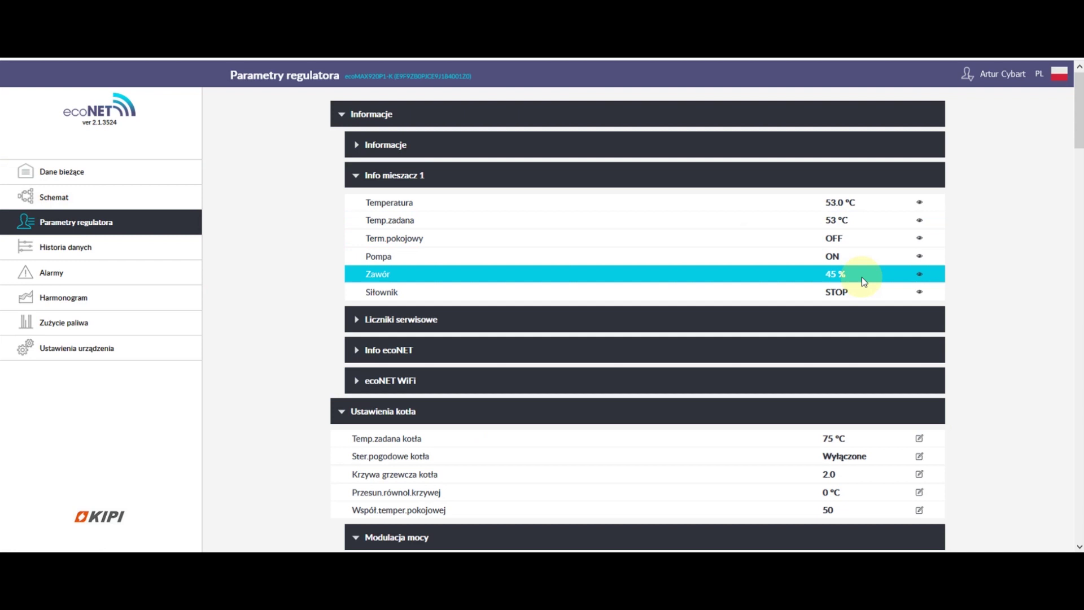
click(145, 172)
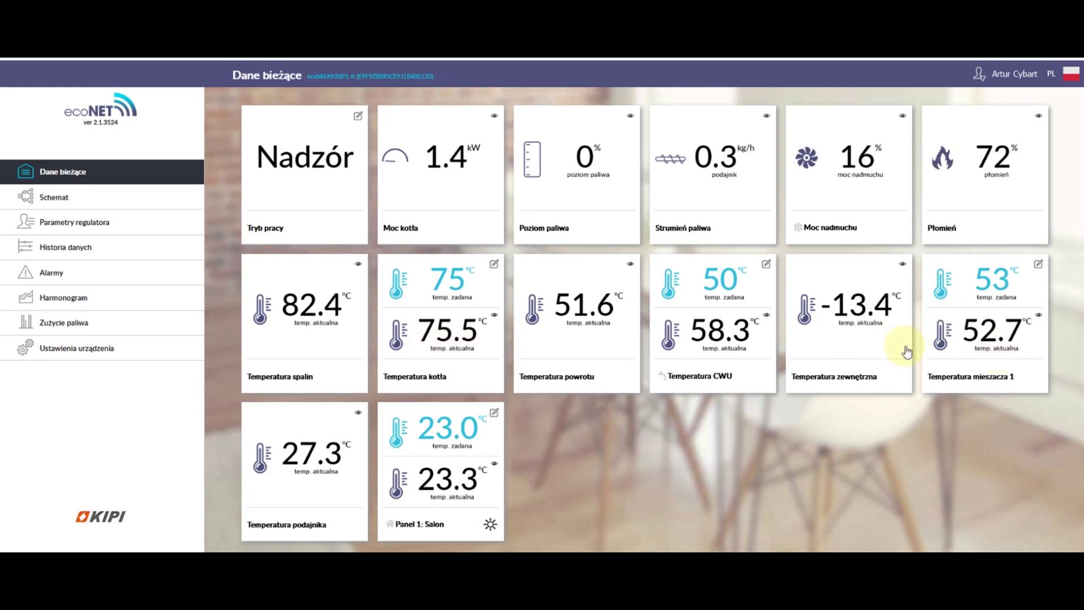
click(168, 221)
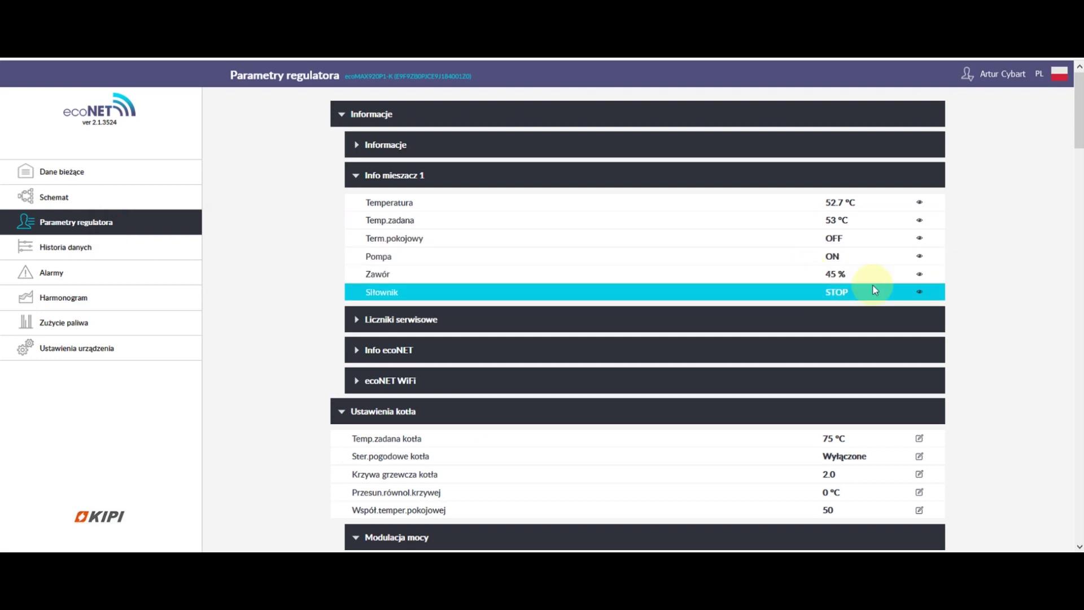
click(121, 171)
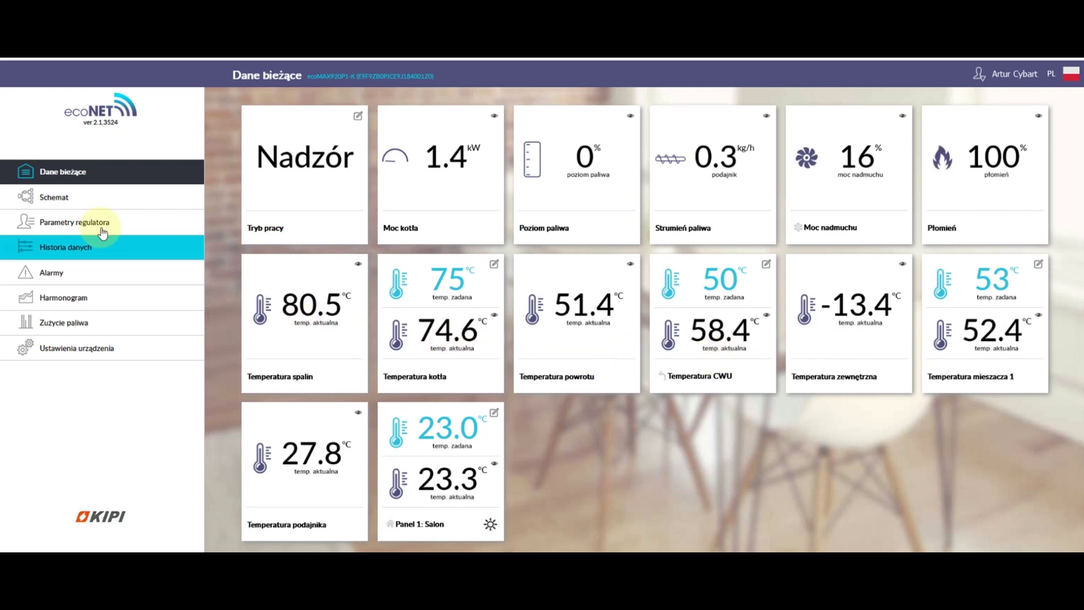
click(133, 220)
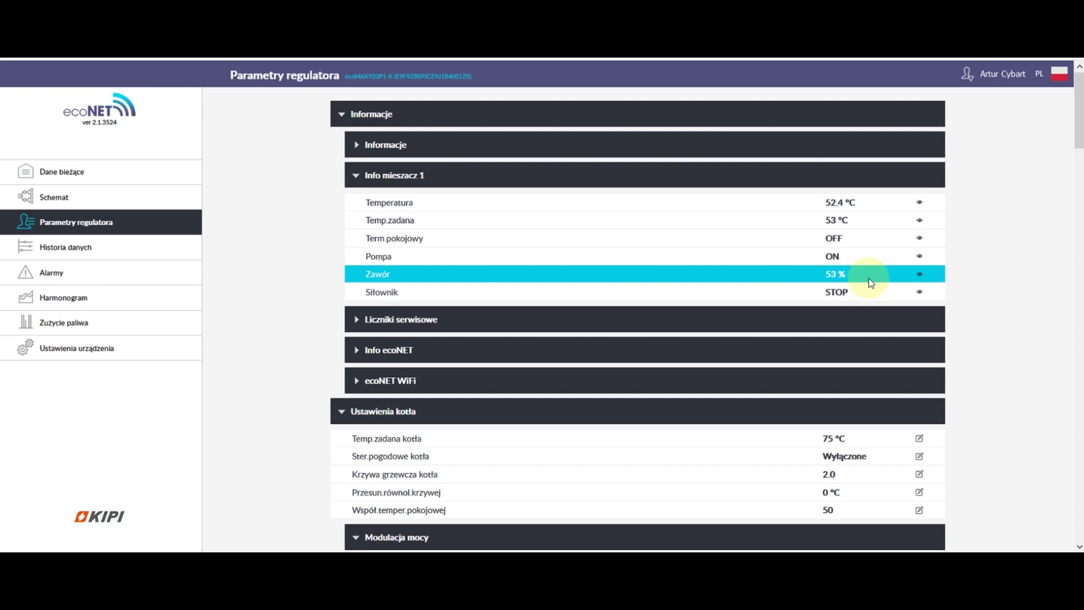
Check the current operating mode and boiler power, view the installation schematic, and open the data history chart
click(91, 171)
mouse_move(1081, 548)
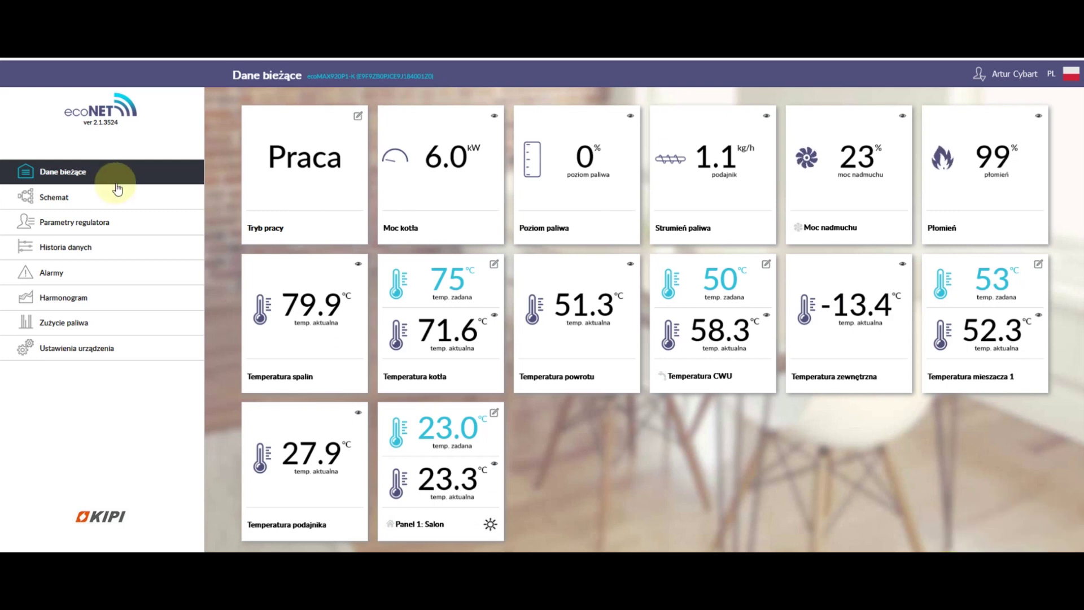
click(79, 202)
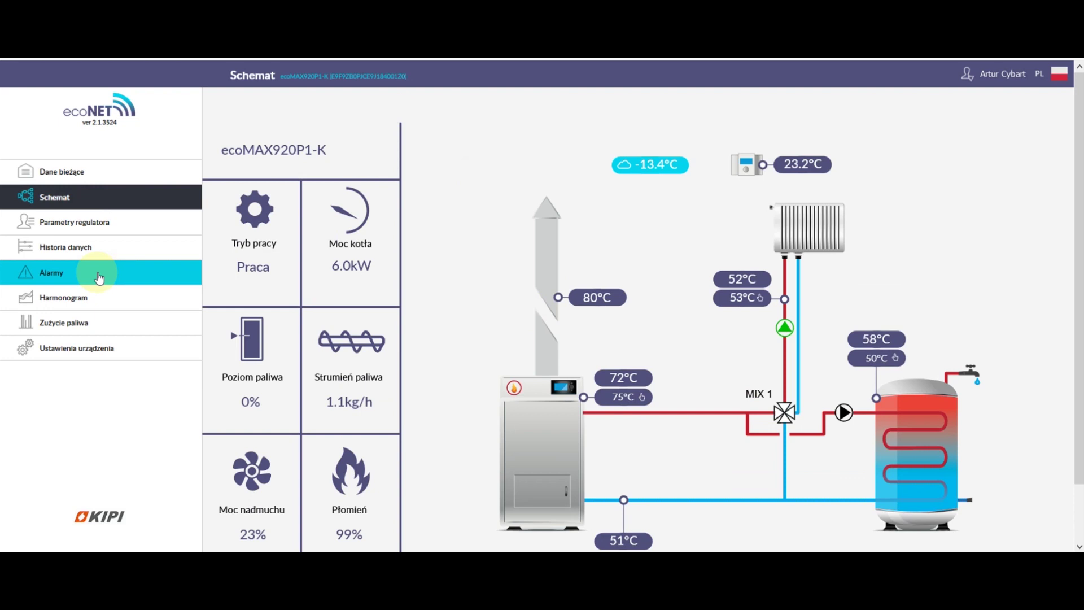
click(83, 246)
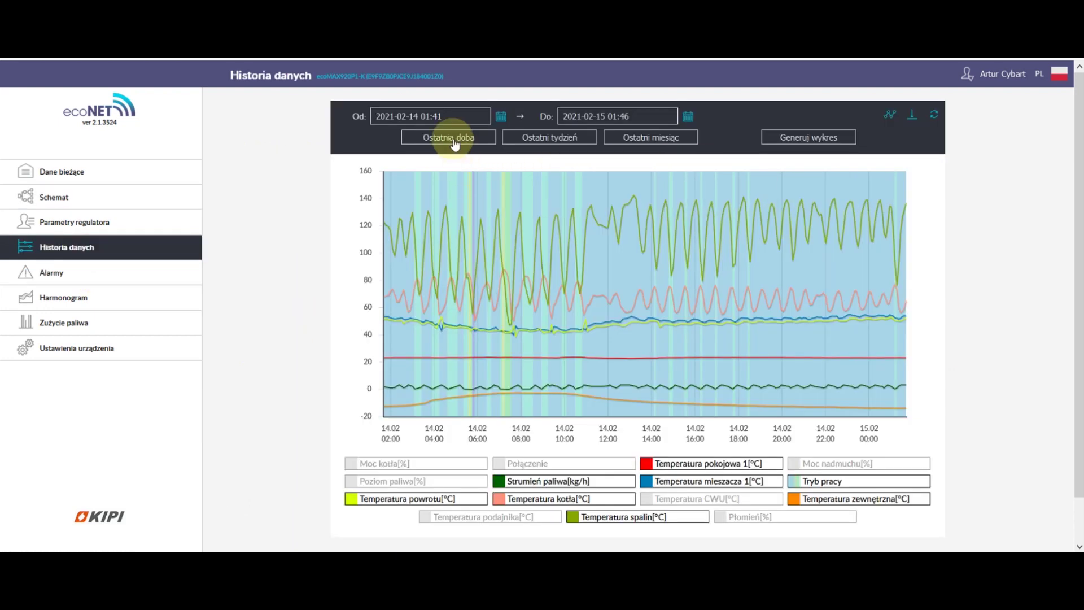